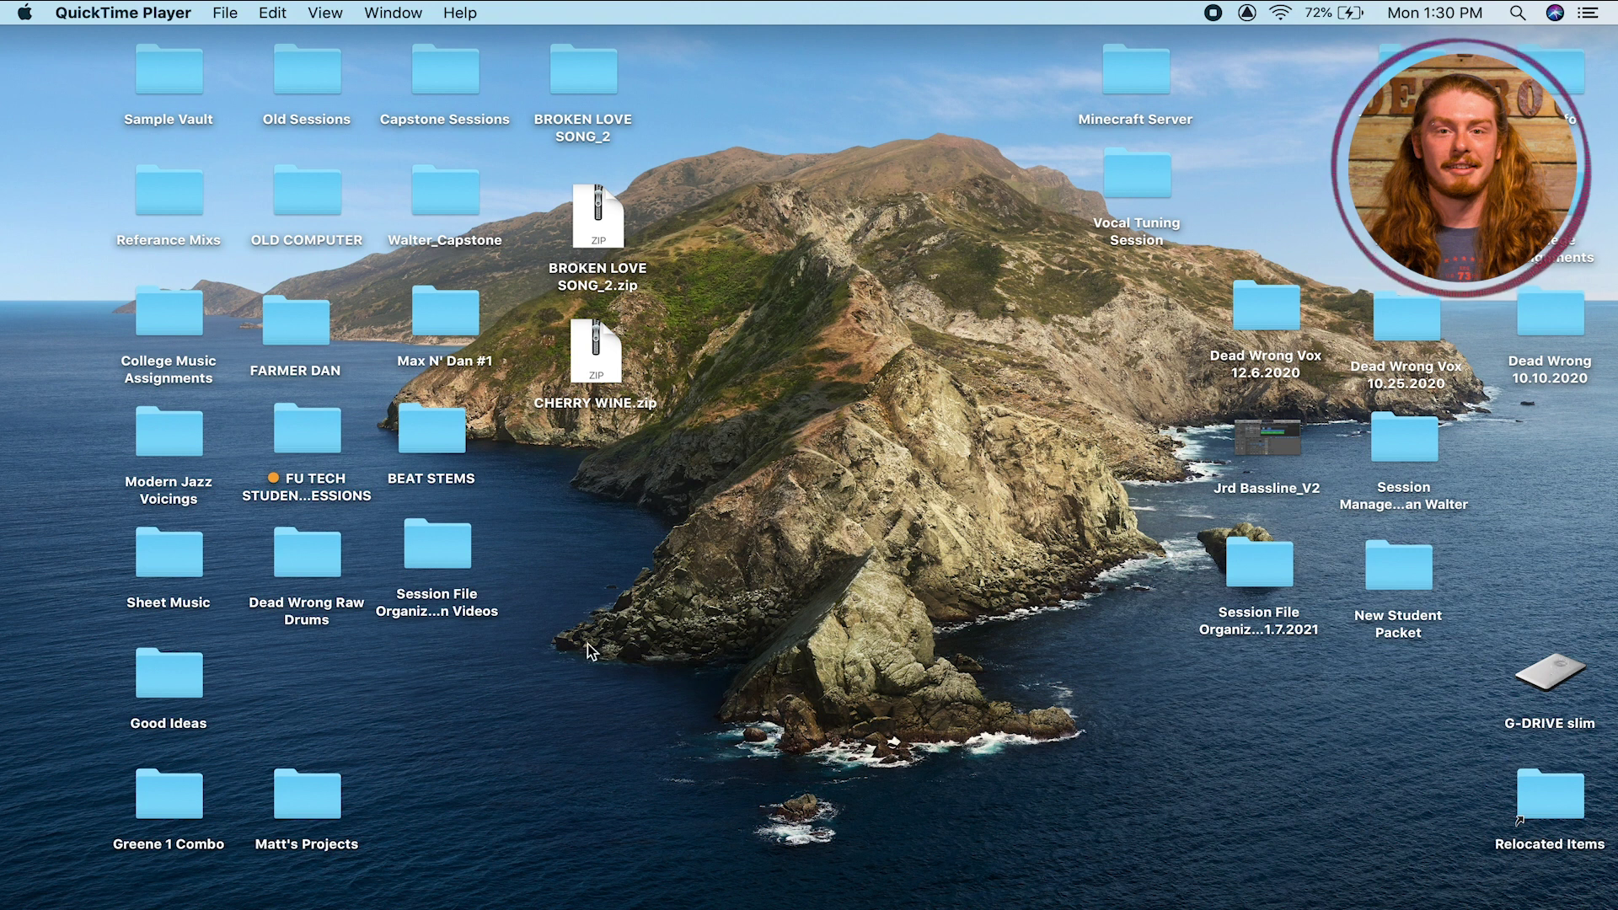
click(53, 906)
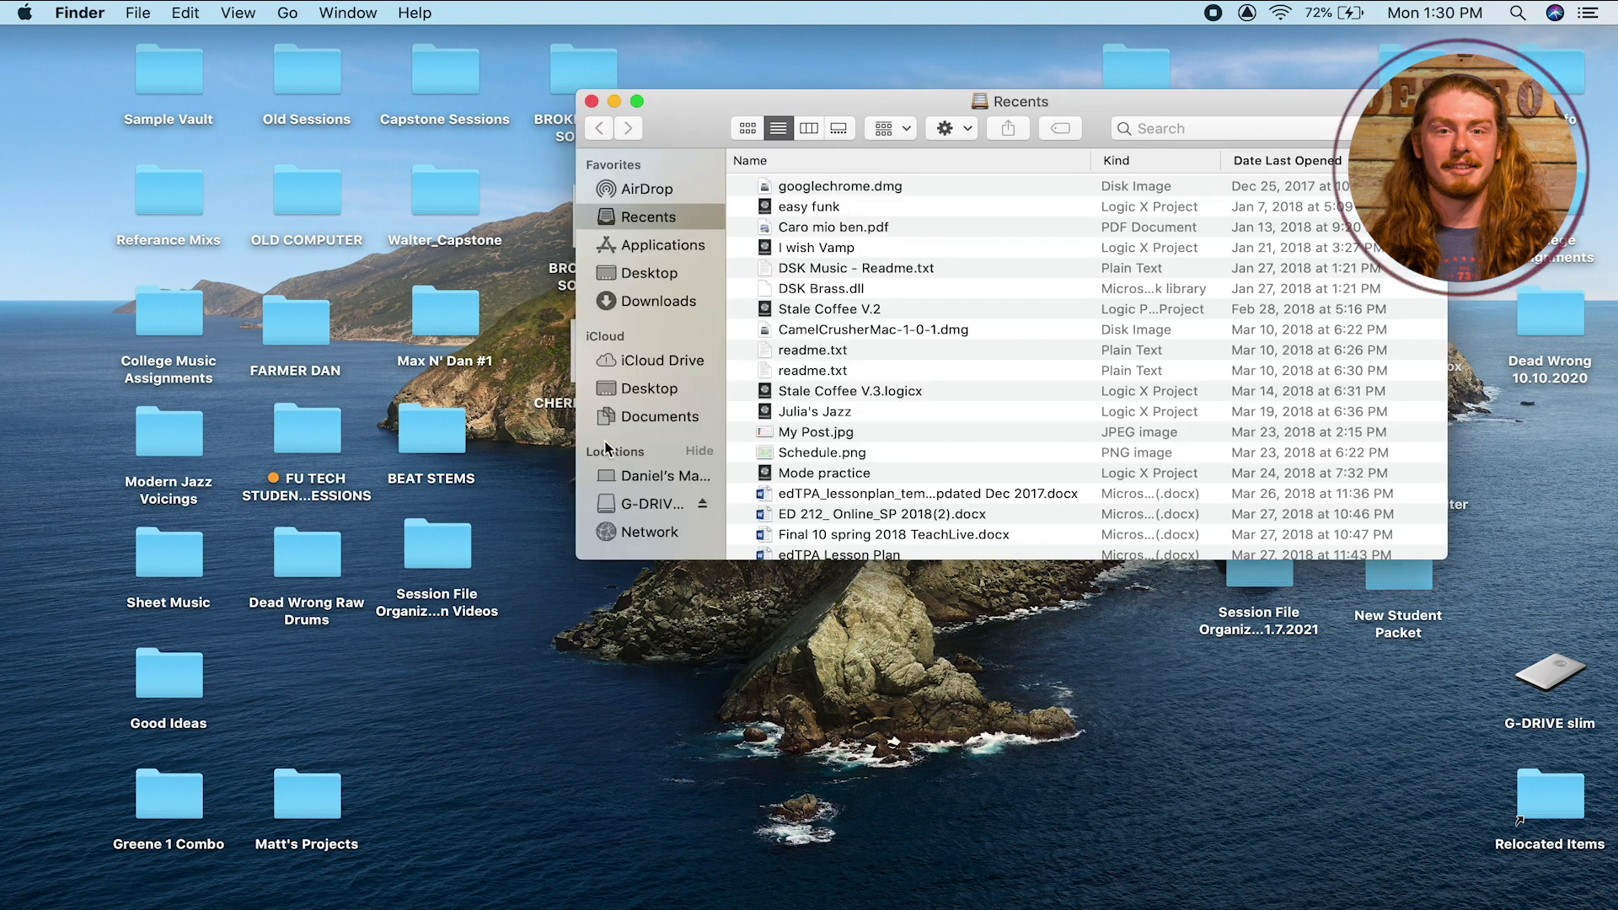
scroll(649, 472, down, 2)
click(660, 482)
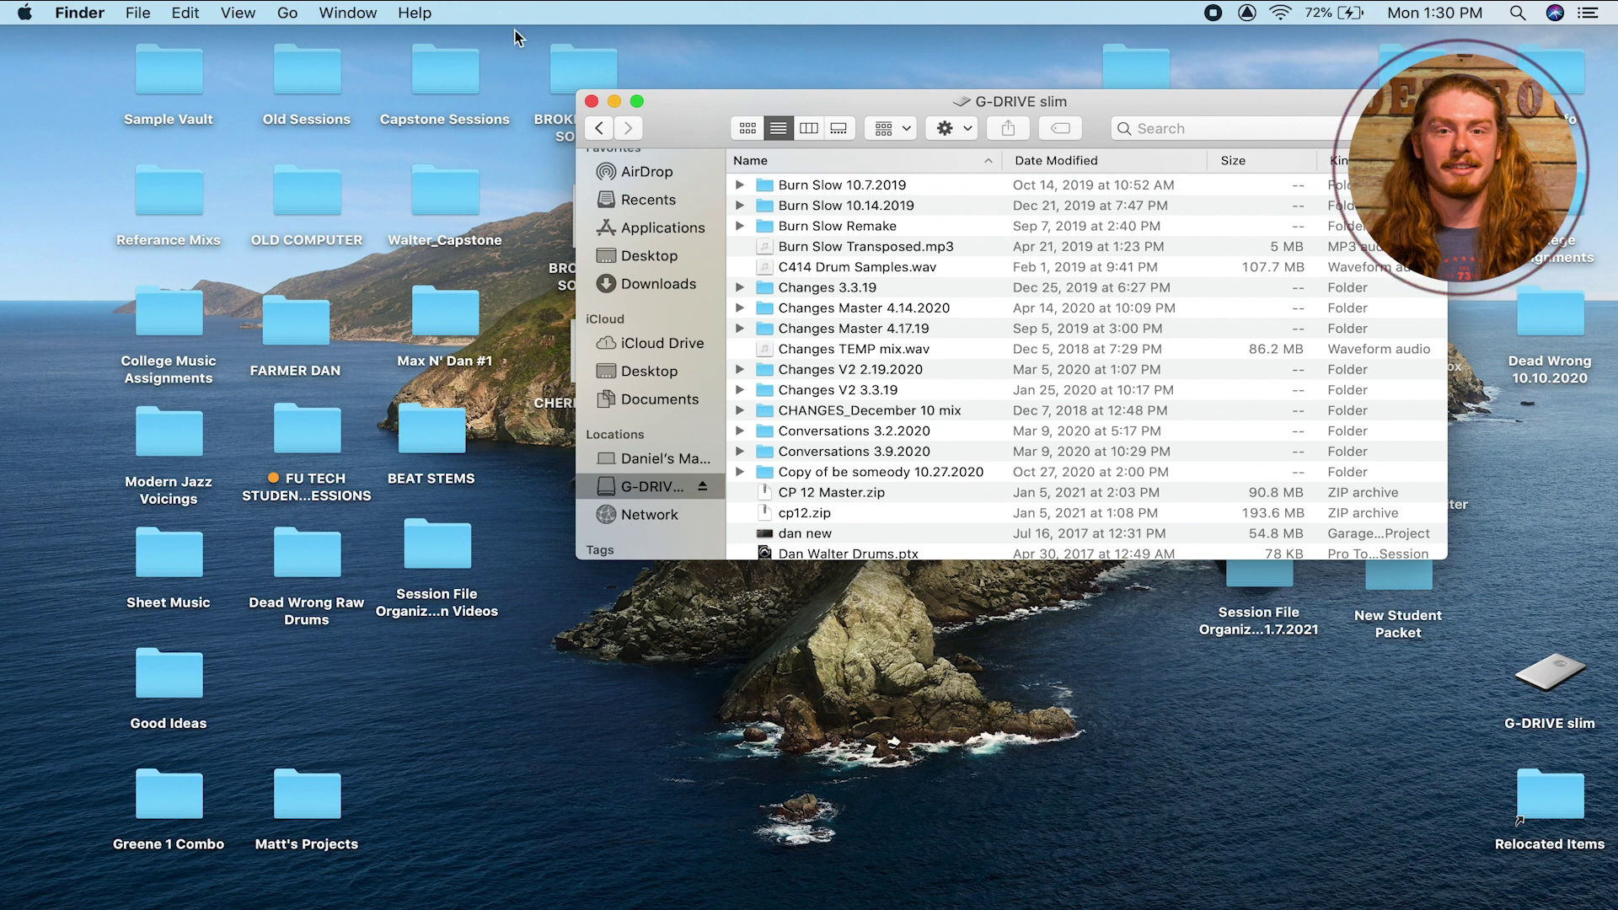
click(591, 101)
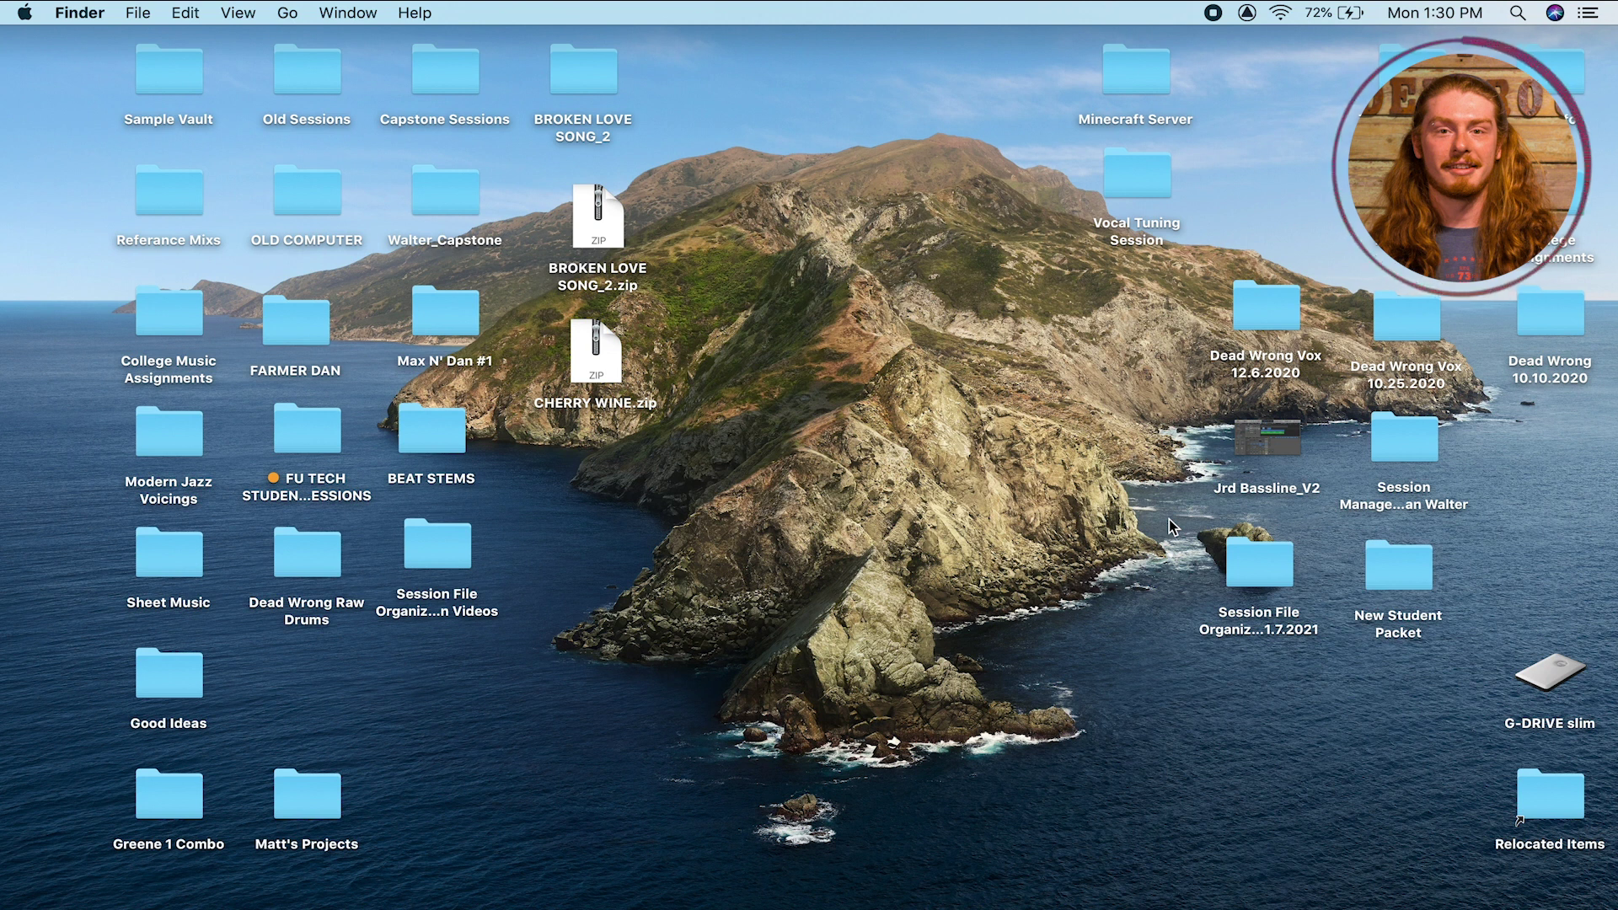
Move the Session File Organization 1.7.2021 folder to a new spot on the desktop
drag(1232, 544, 1256, 570)
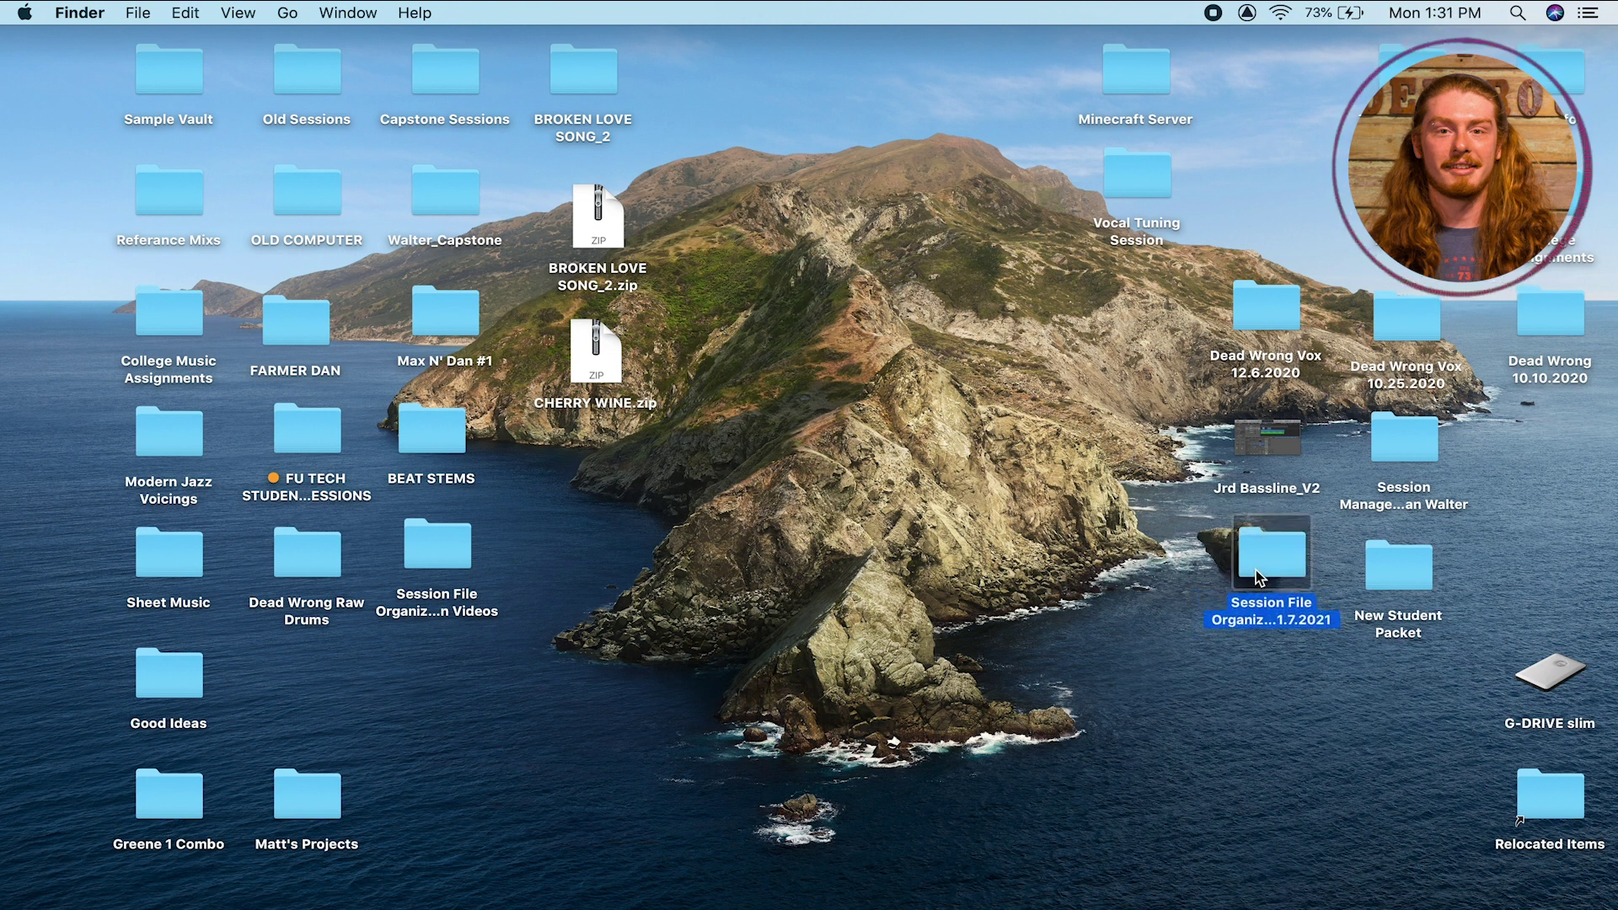
click(1111, 545)
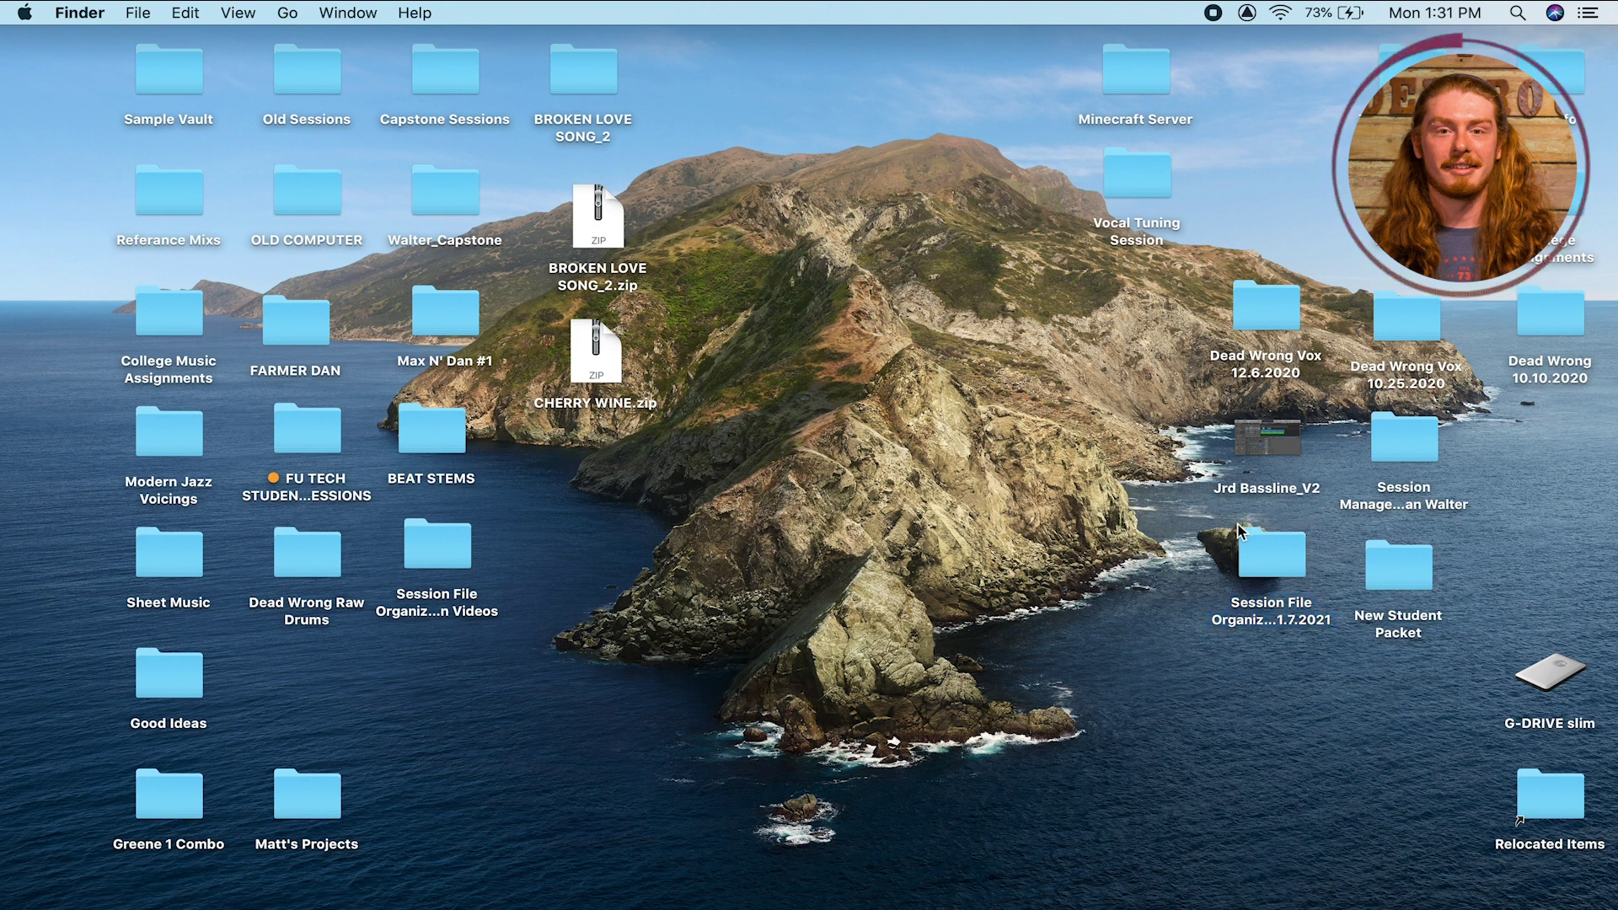
drag(1274, 542, 1024, 495)
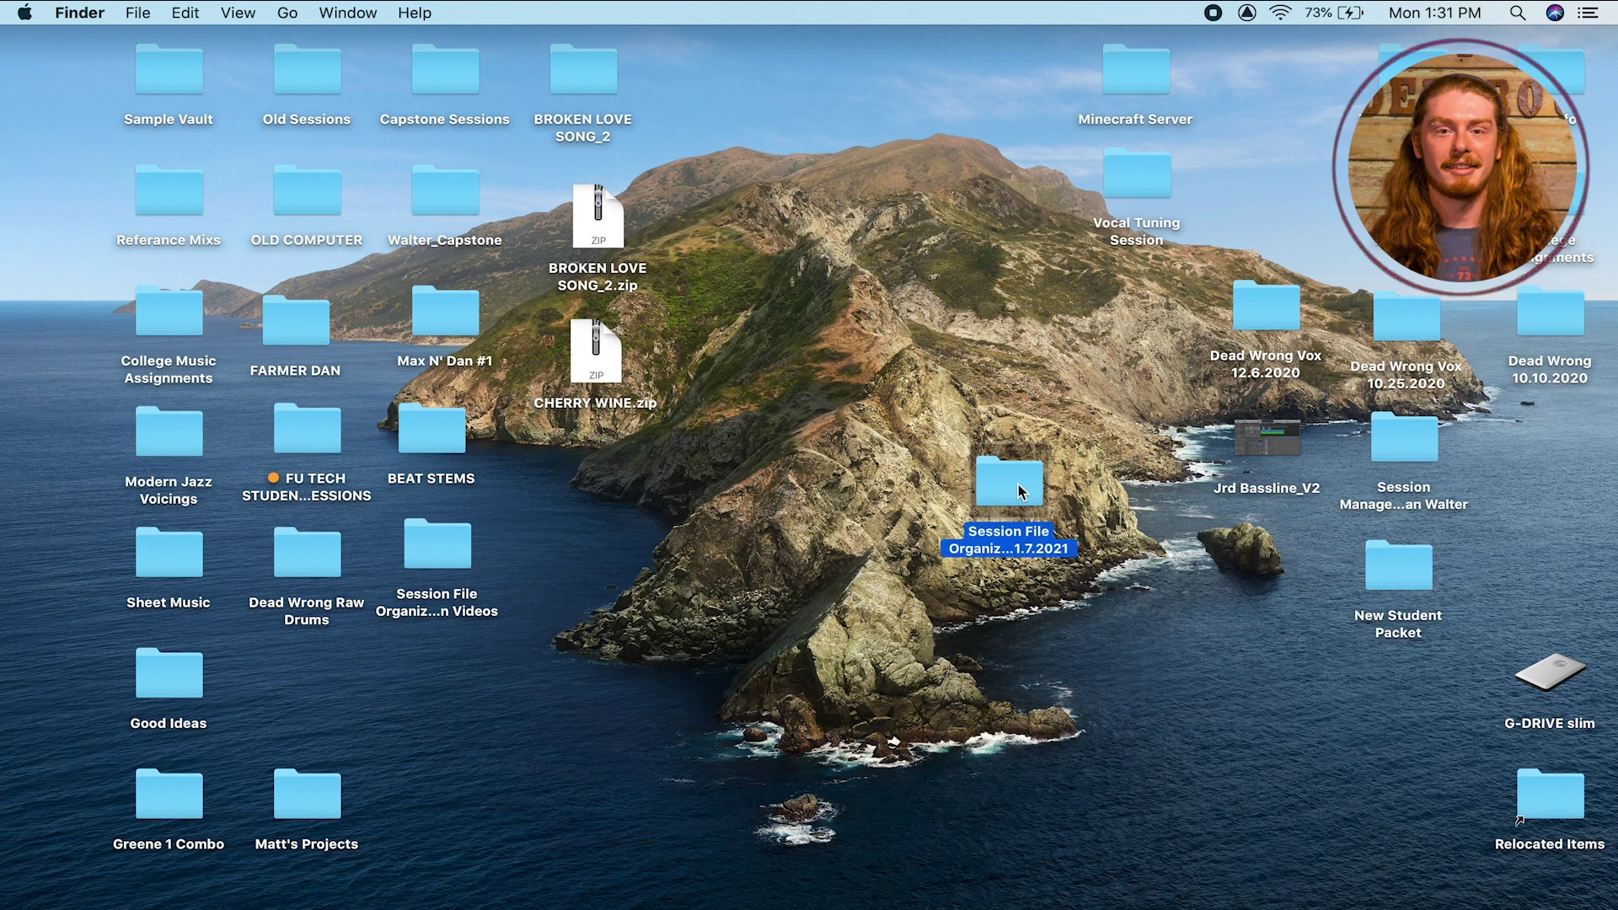
Open the session folder to inspect Audio Files and the project files, then close it
double_click(1018, 483)
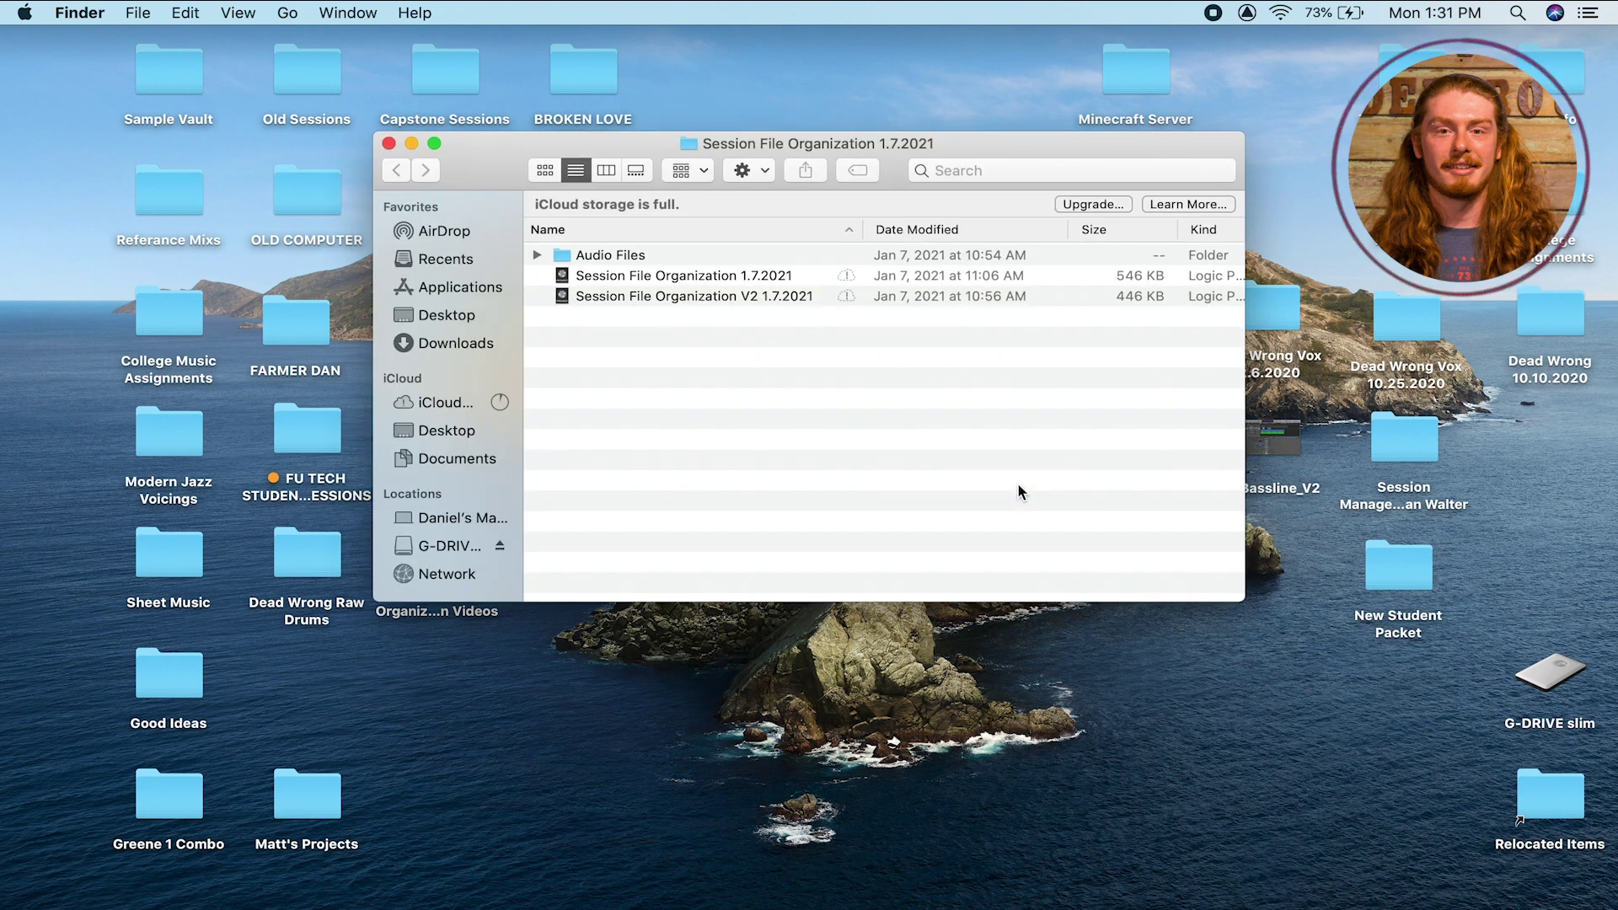
click(673, 279)
click(686, 297)
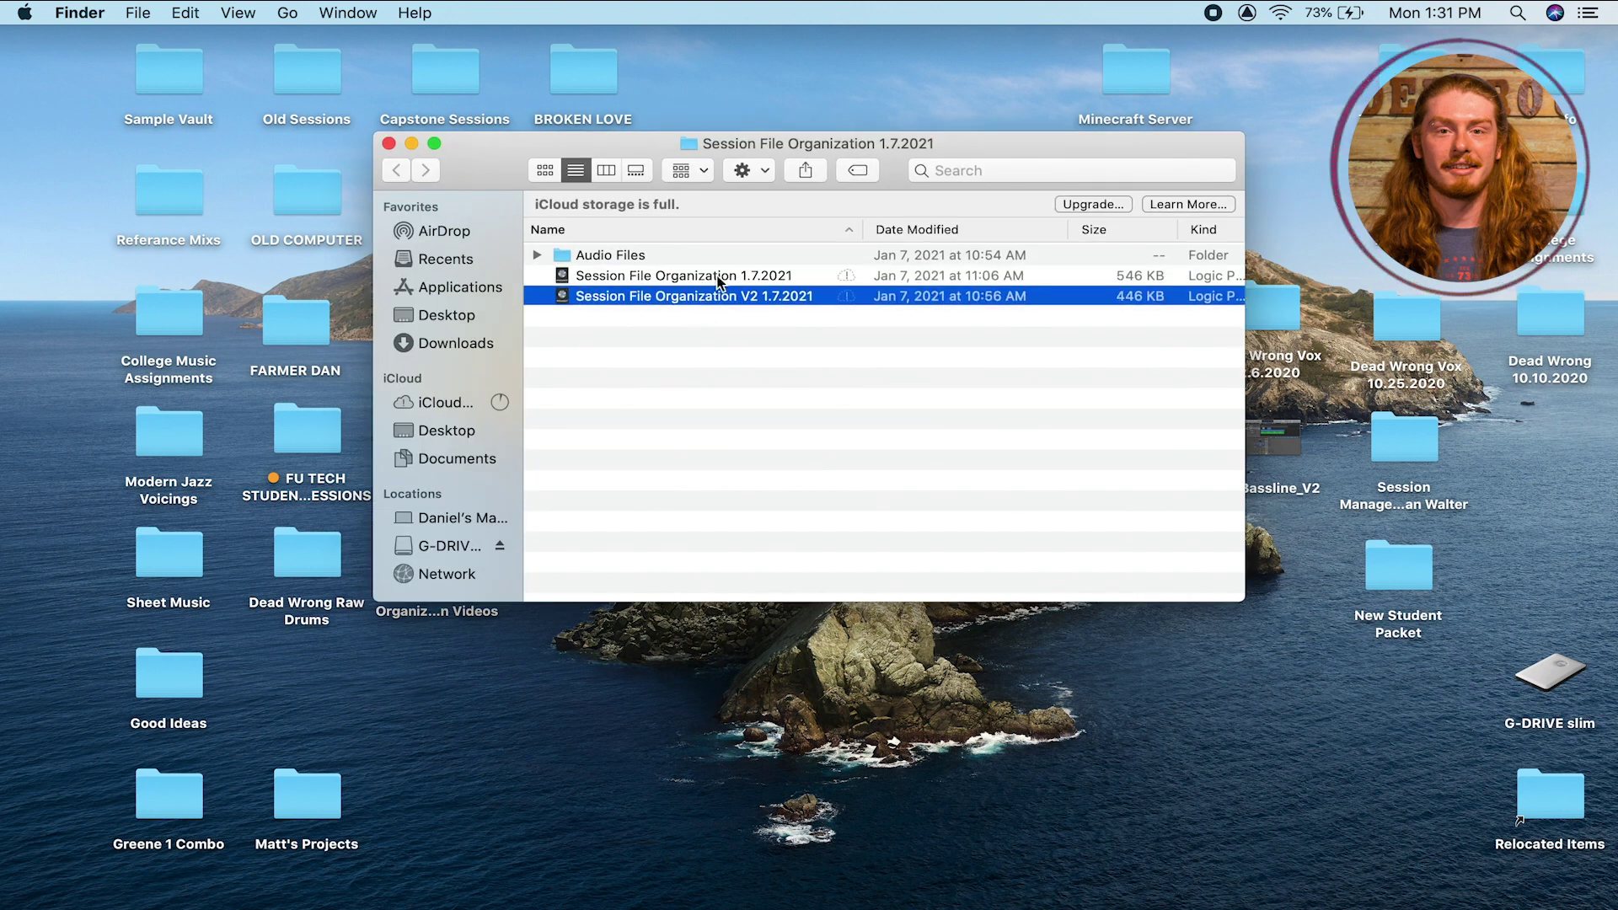
click(716, 278)
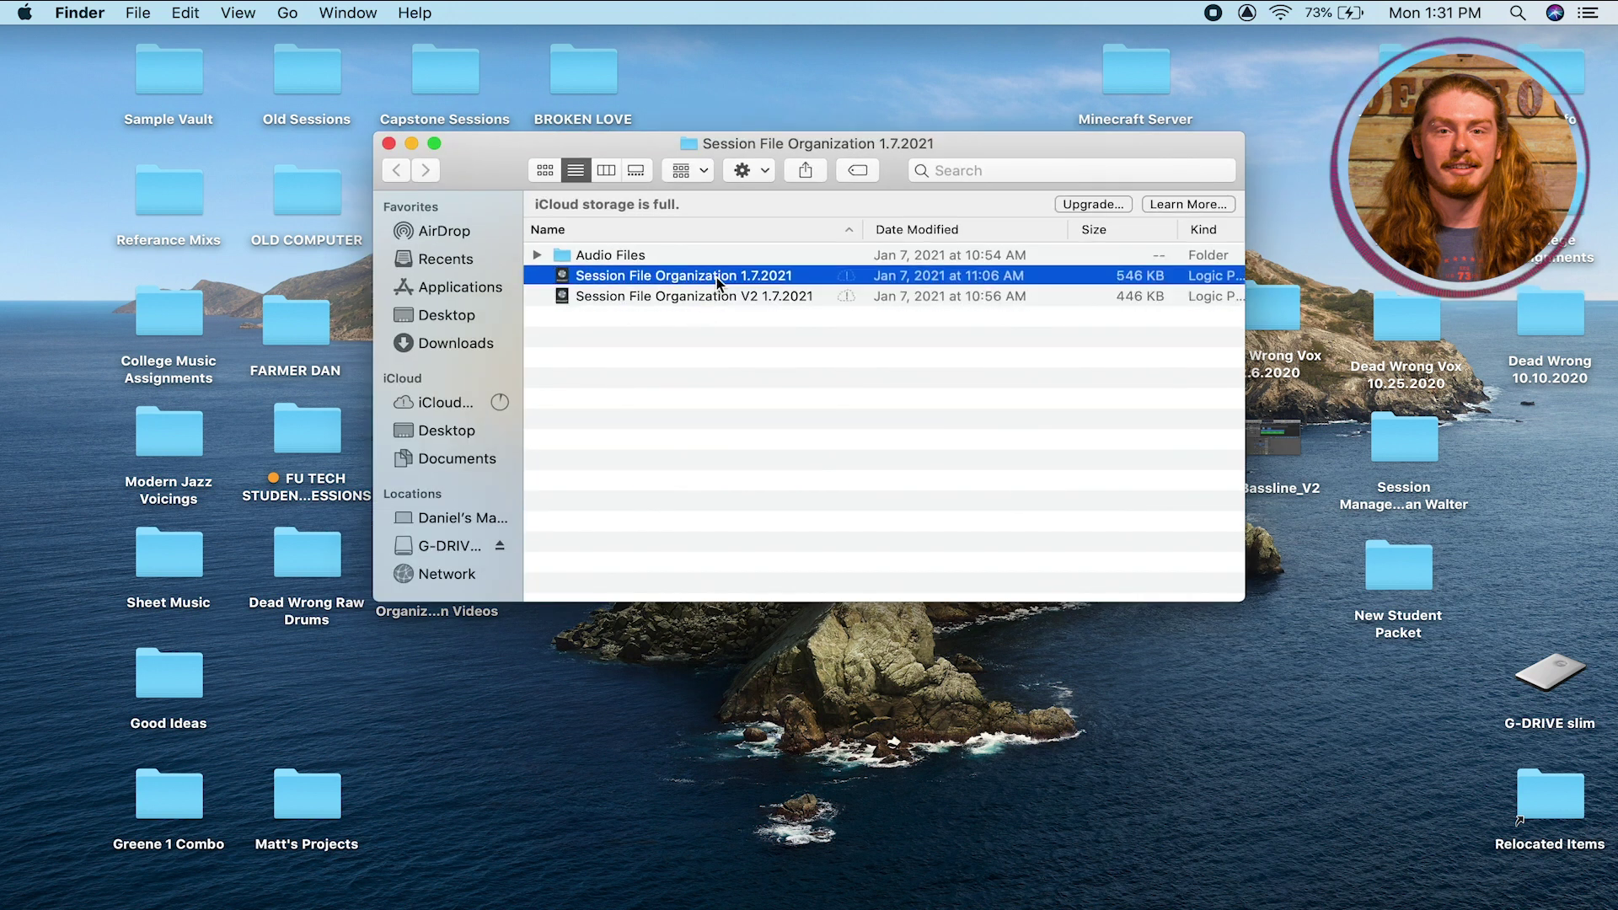
click(537, 256)
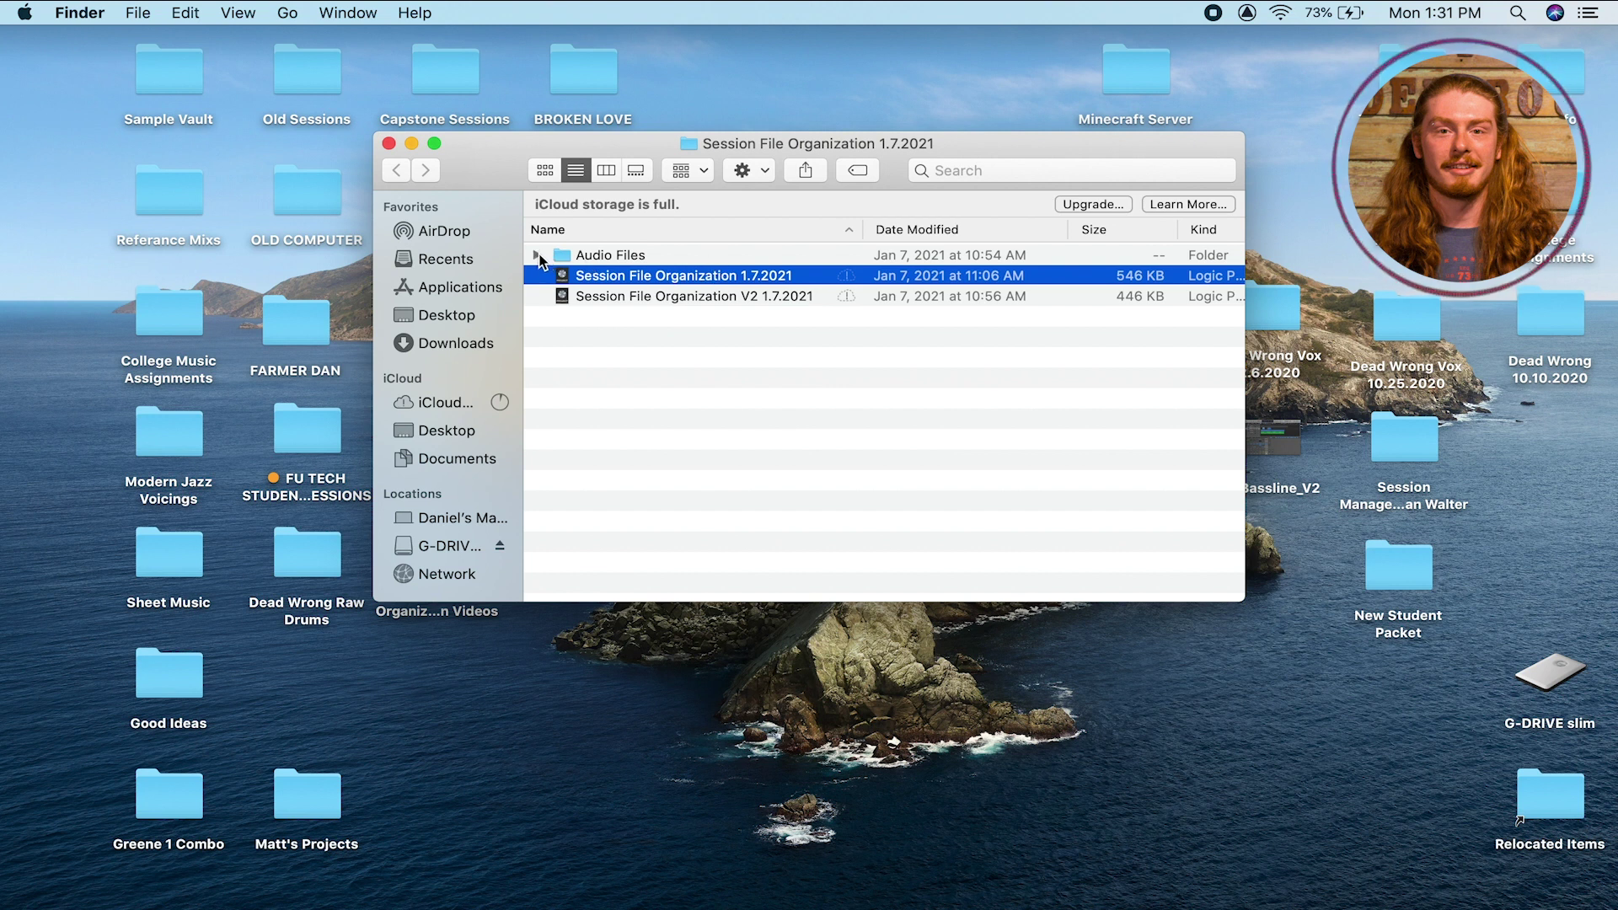
click(581, 257)
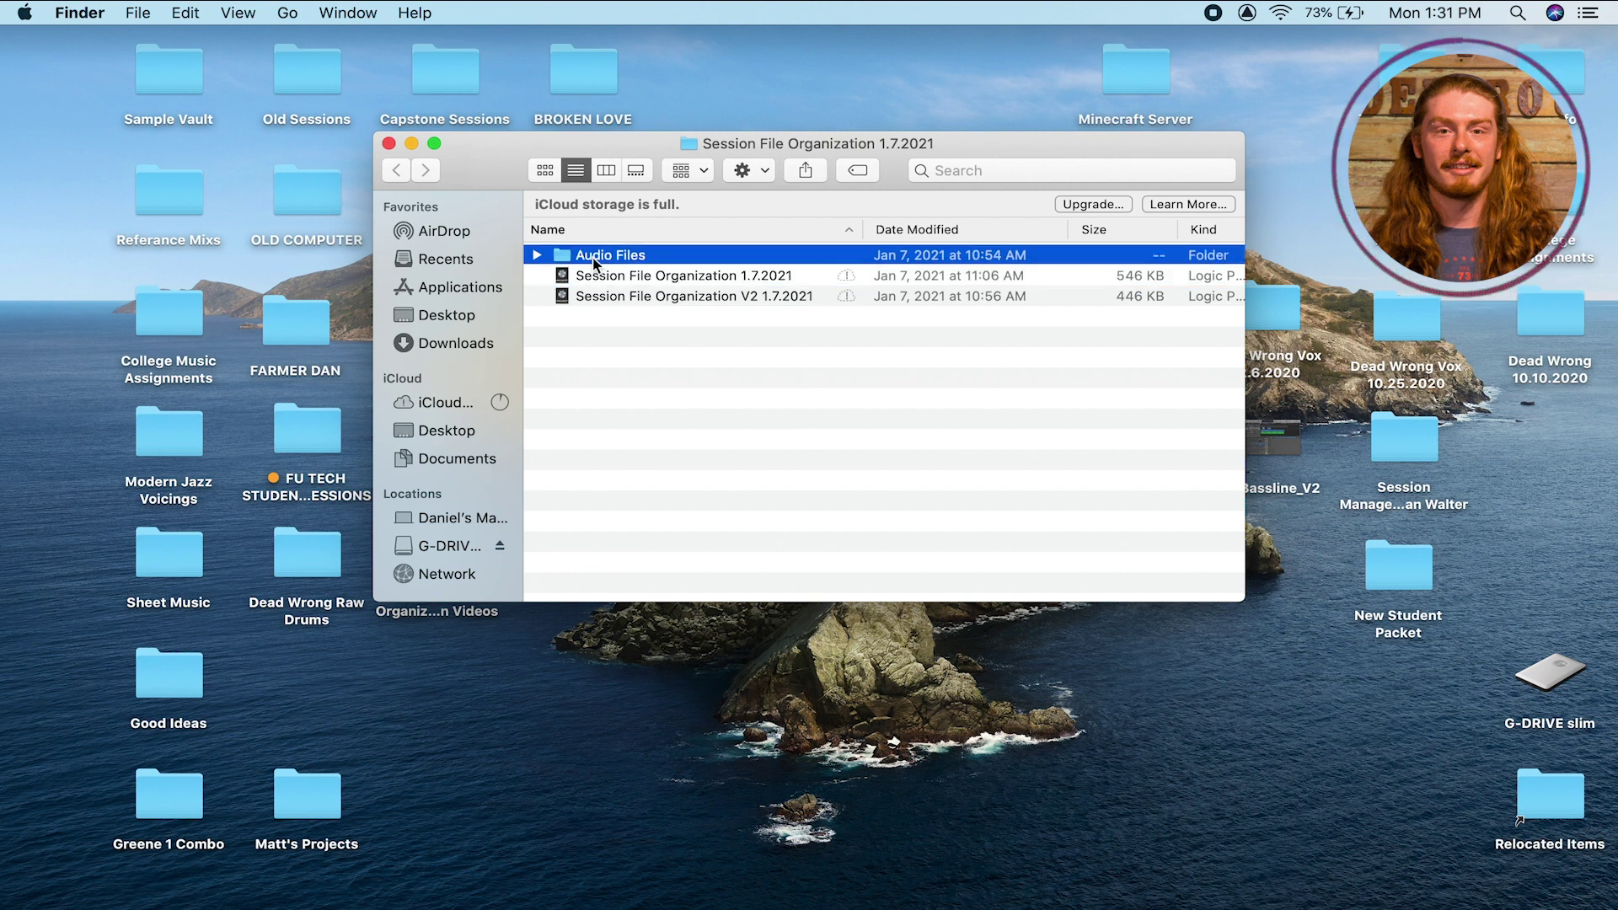
click(539, 255)
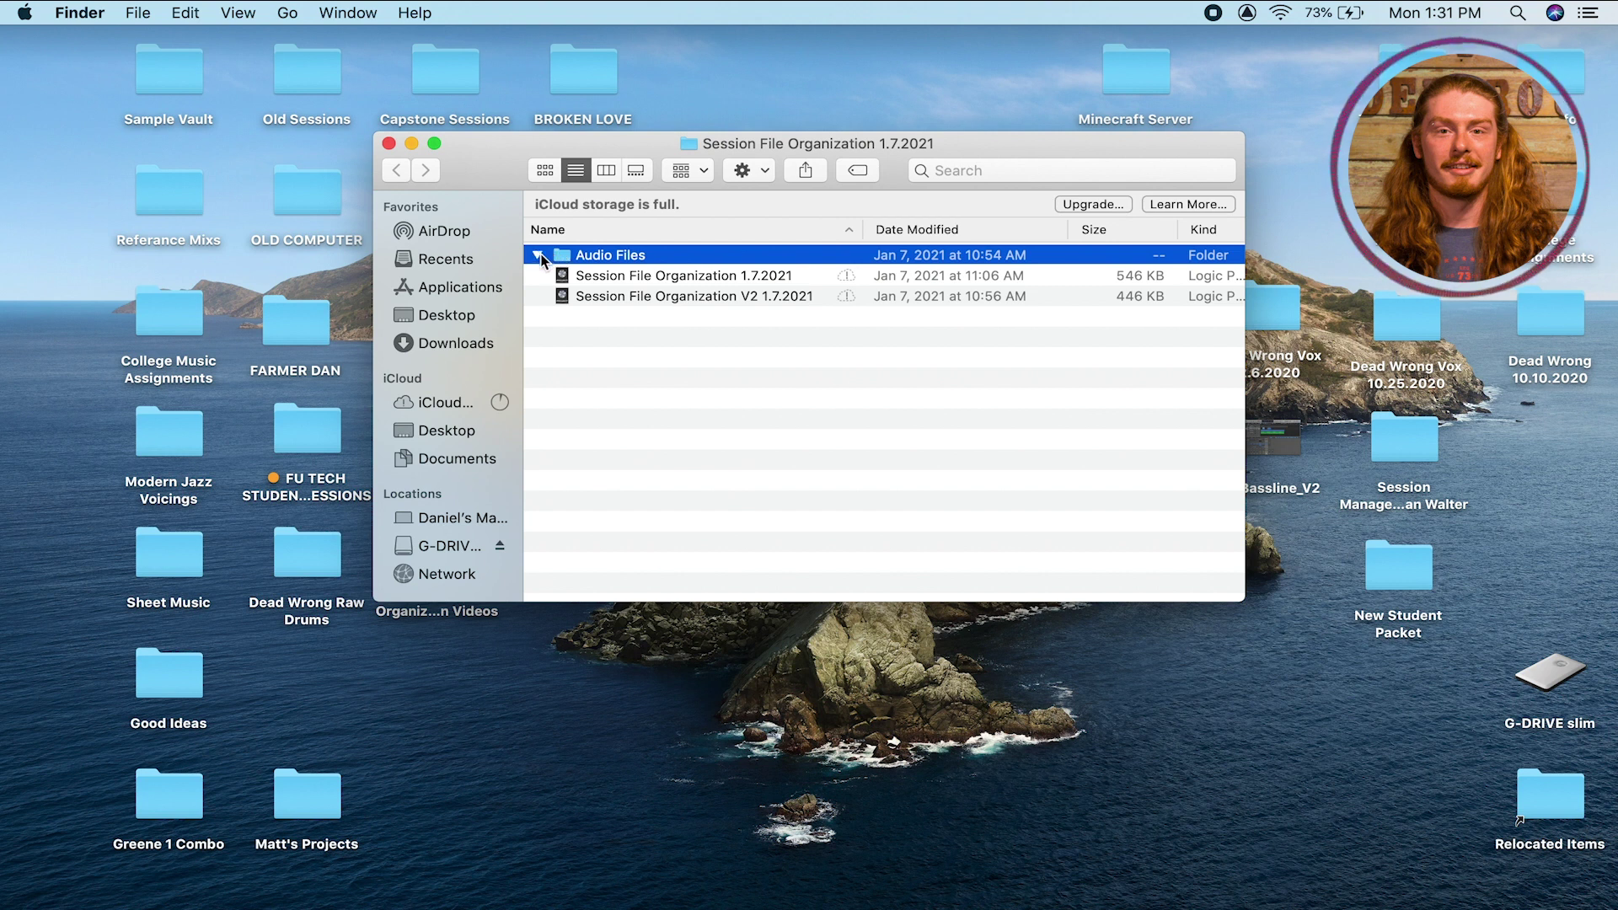
click(388, 143)
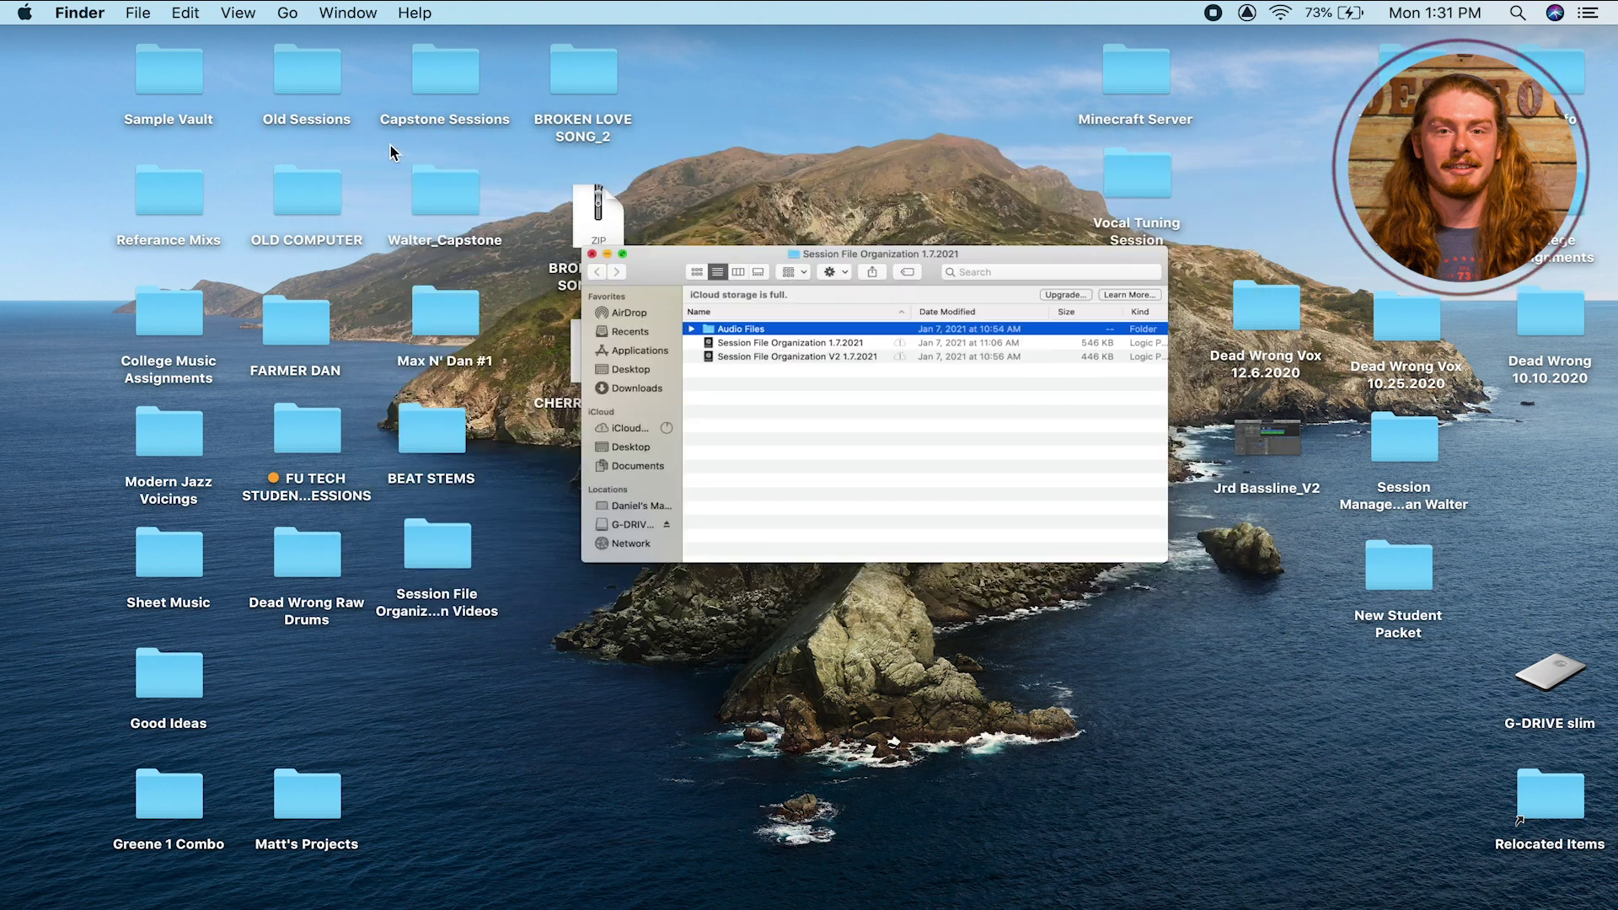
Shift the folder up-right, reopen it to recheck Audio Files and the project, and close it
drag(1000, 484, 1037, 378)
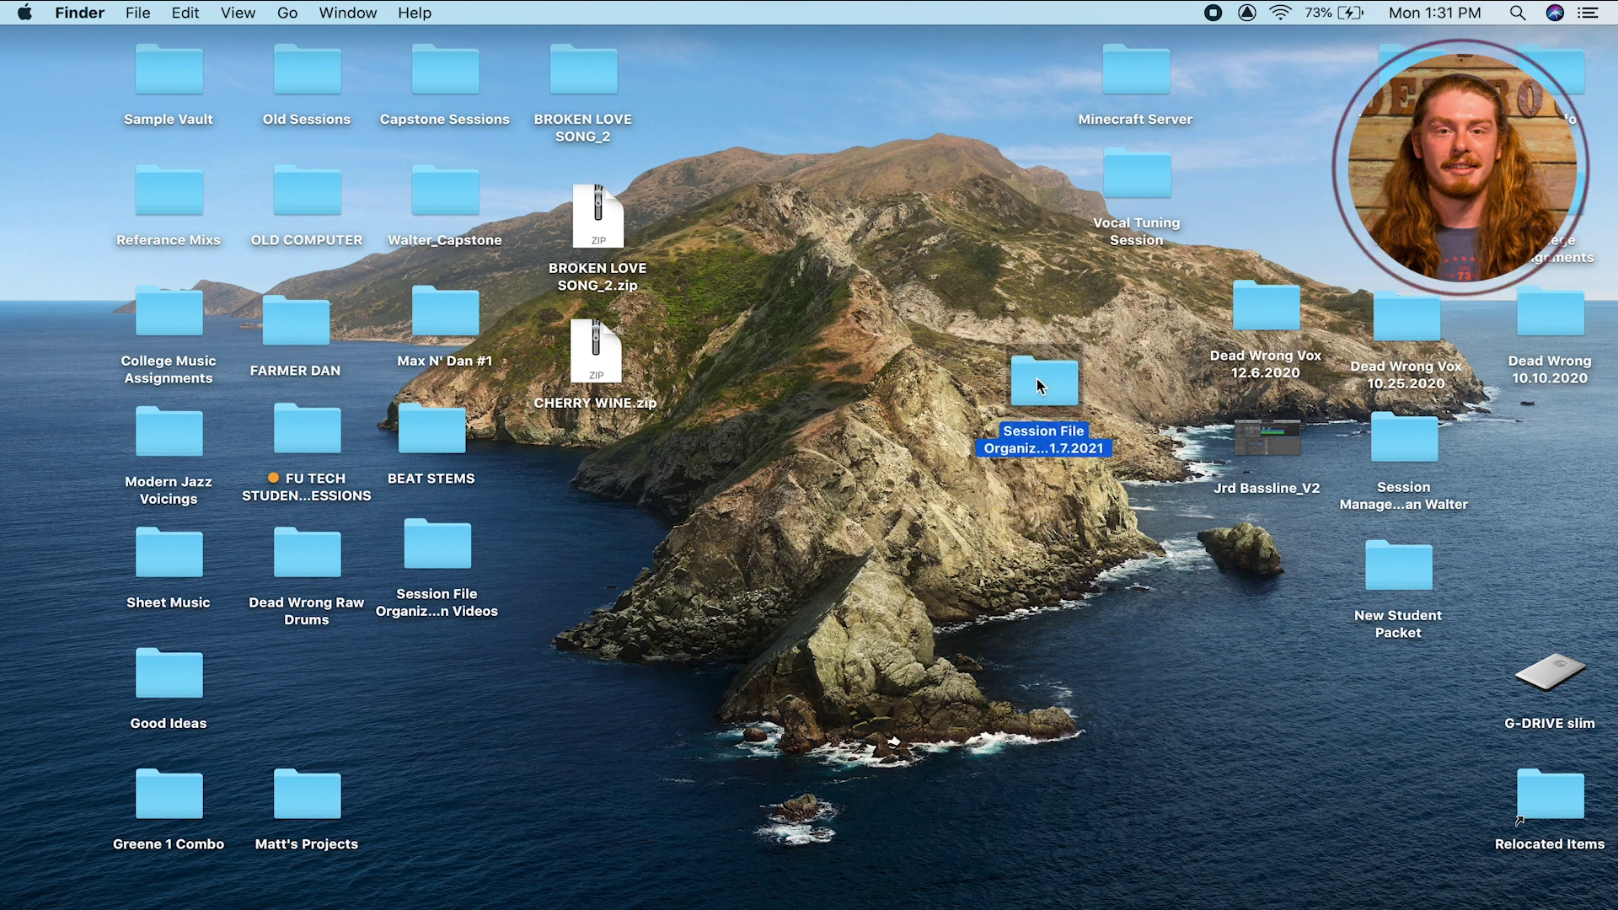
key(super+o)
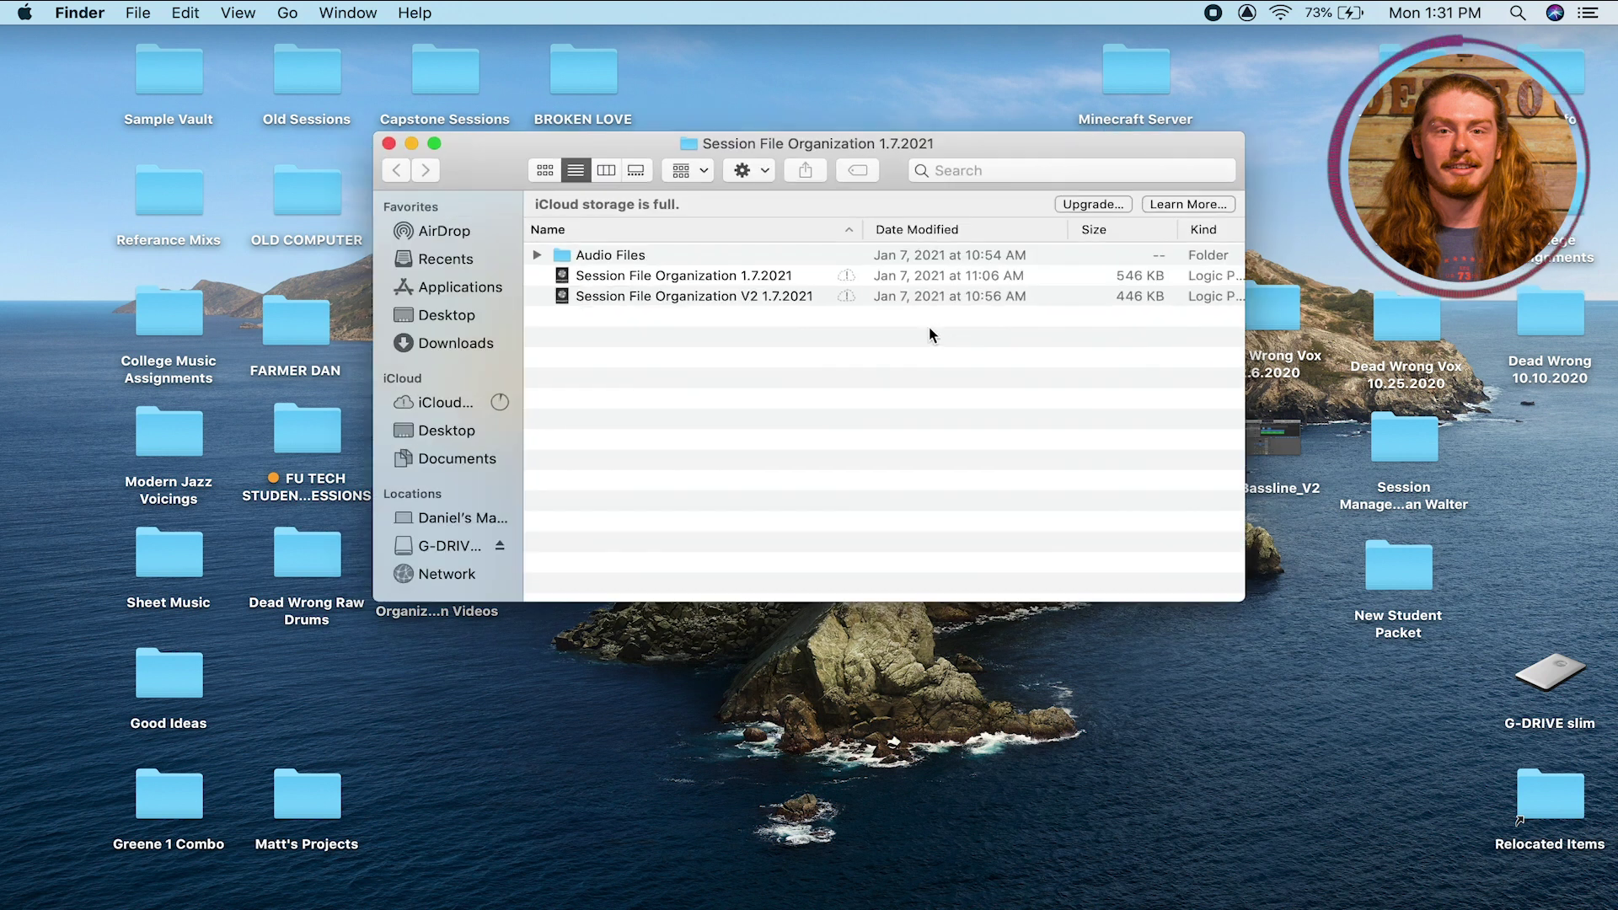
click(535, 254)
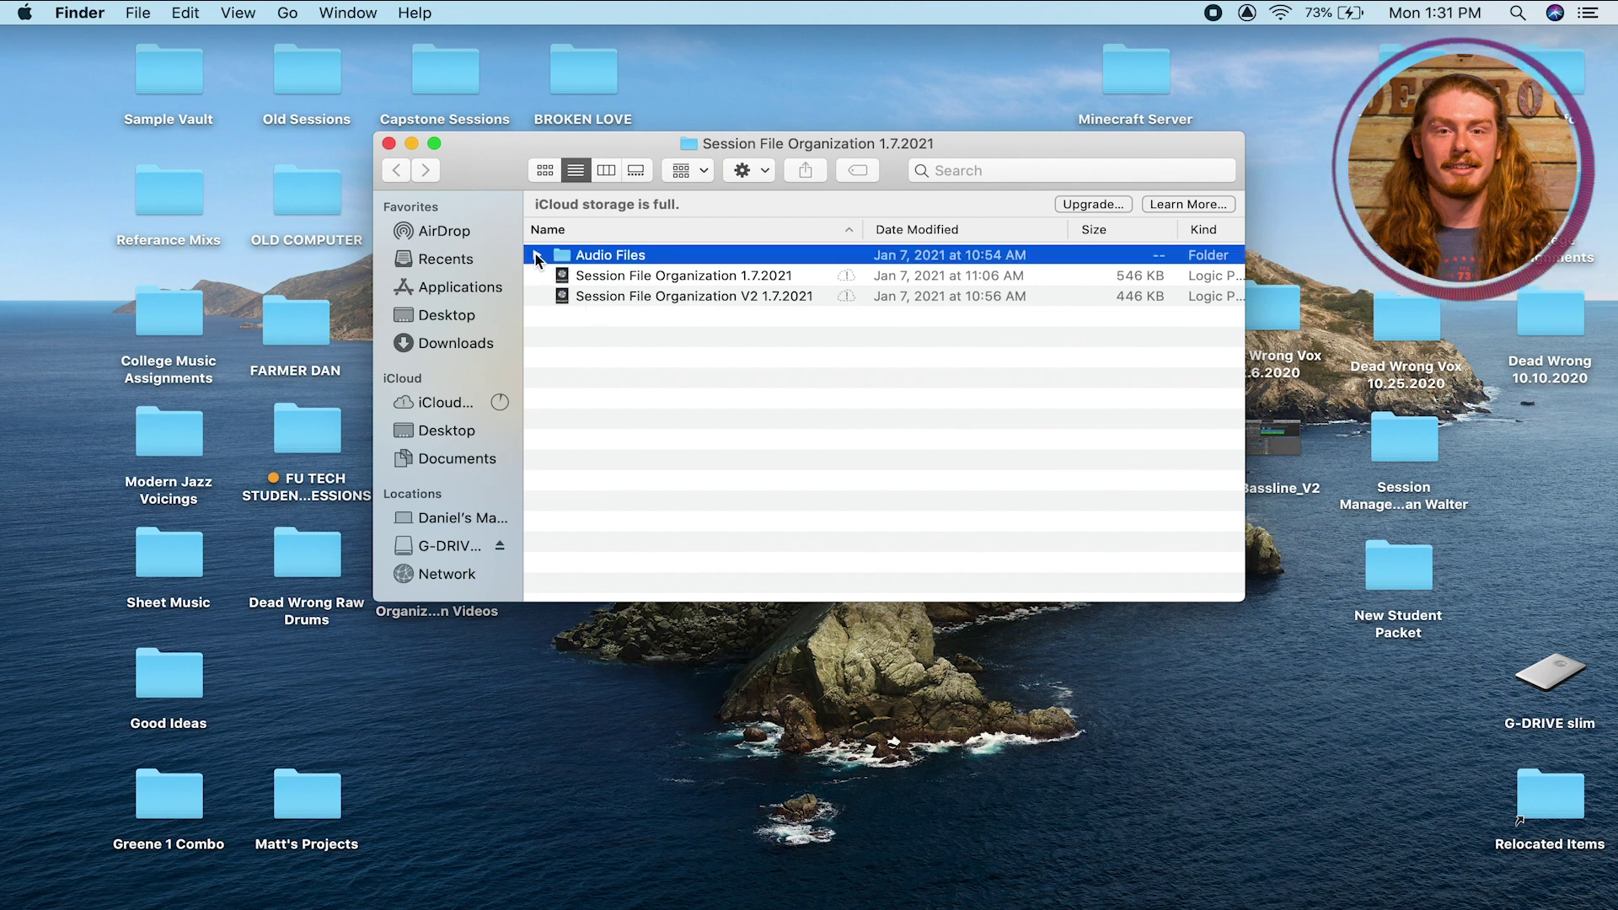
click(678, 276)
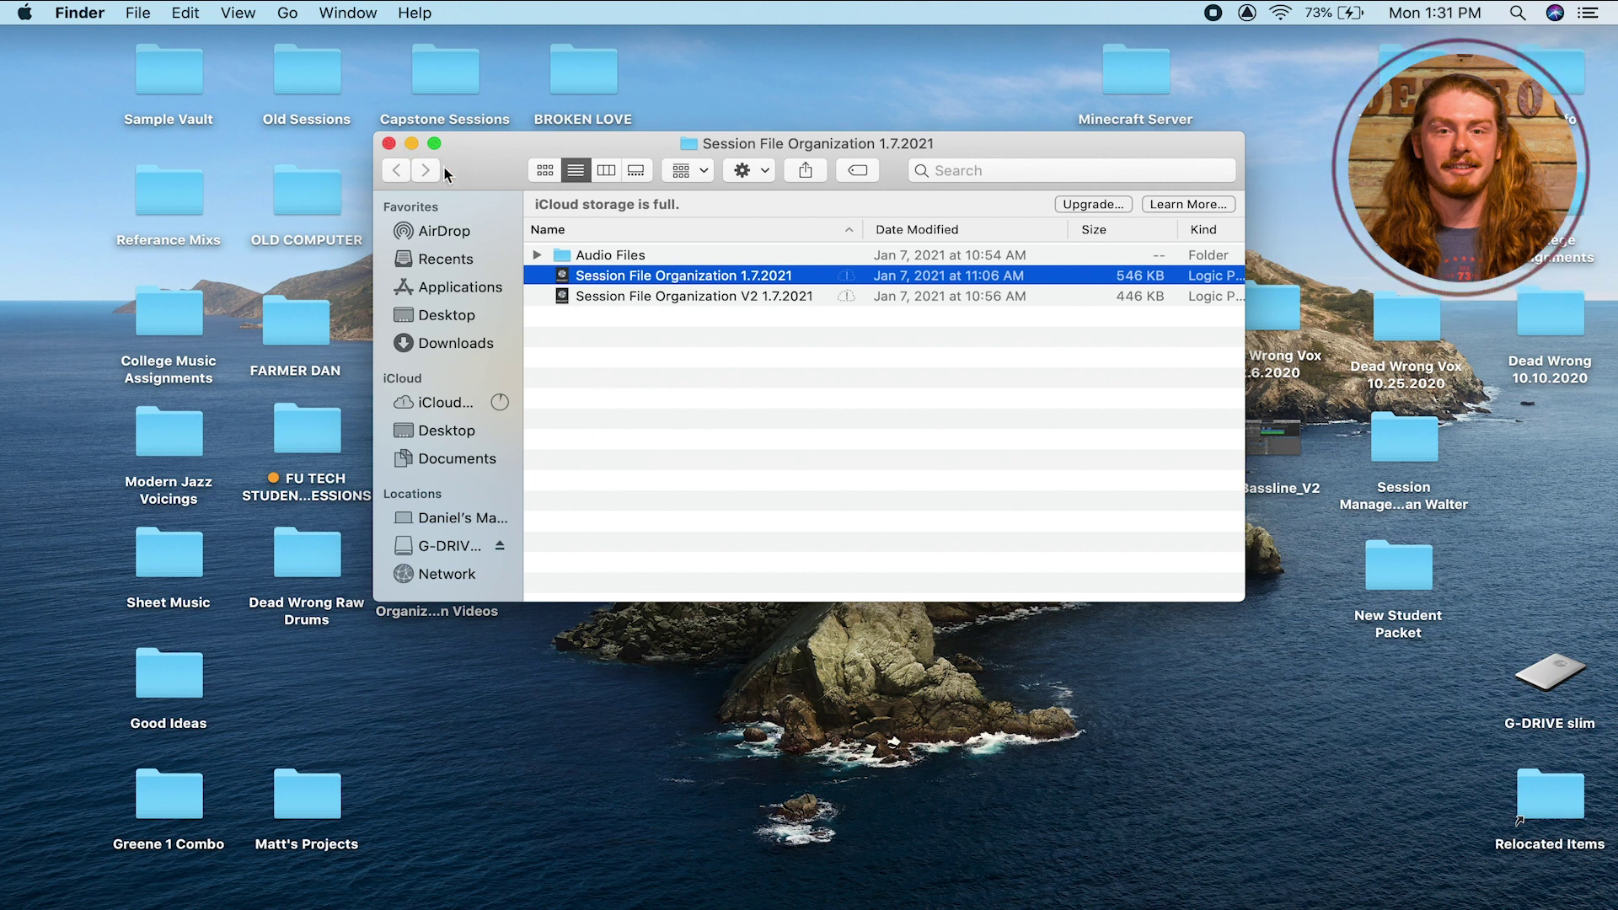
click(537, 255)
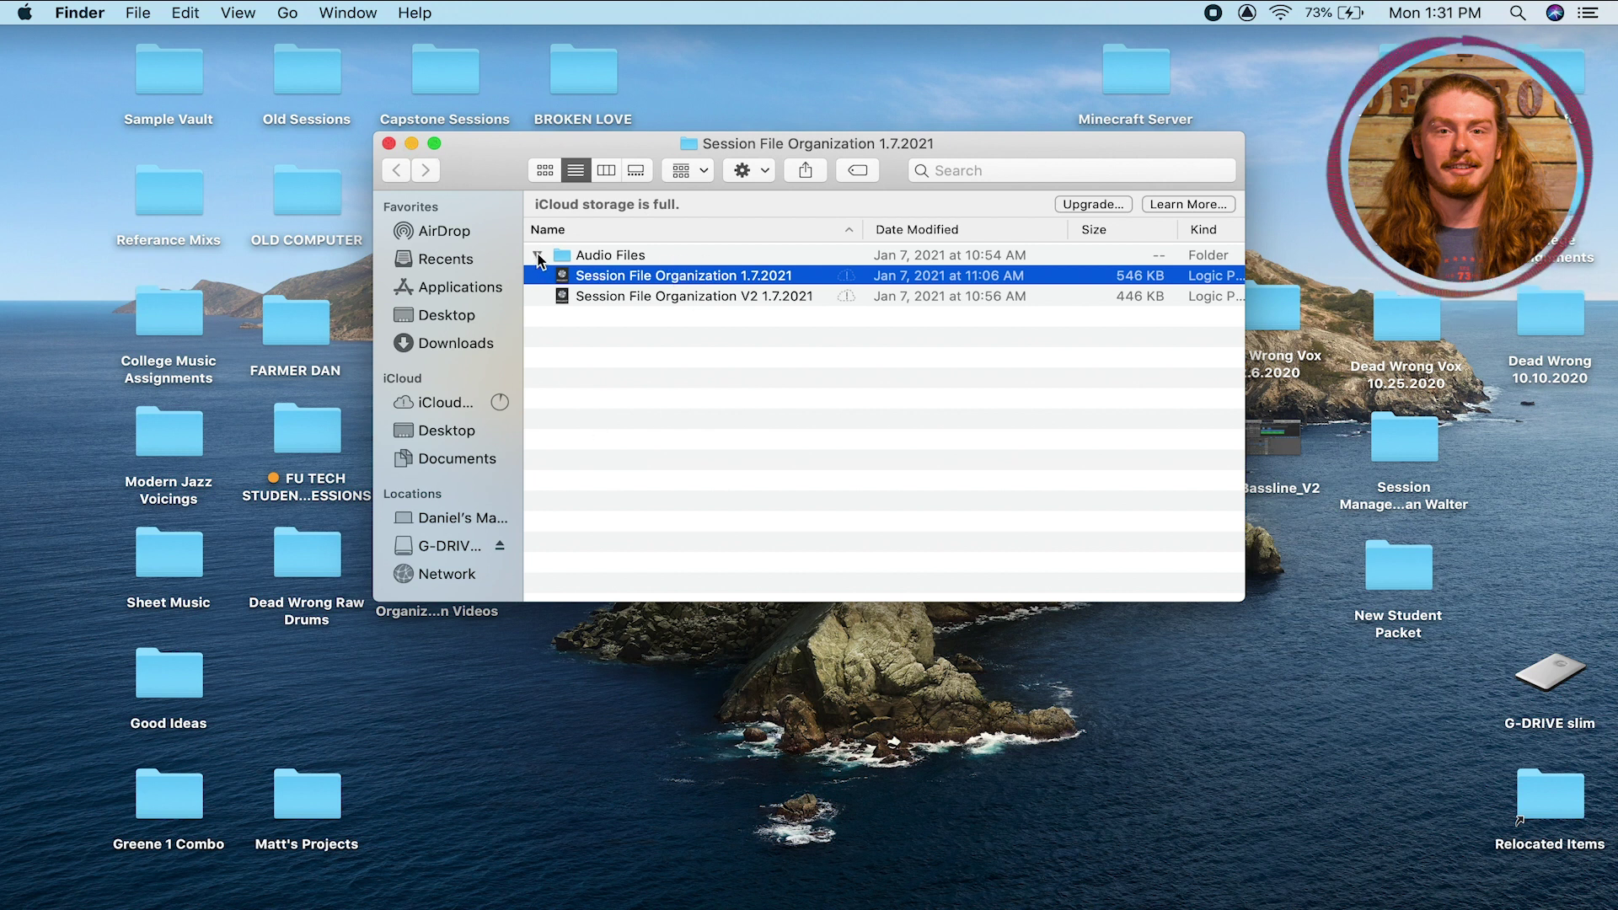
click(388, 144)
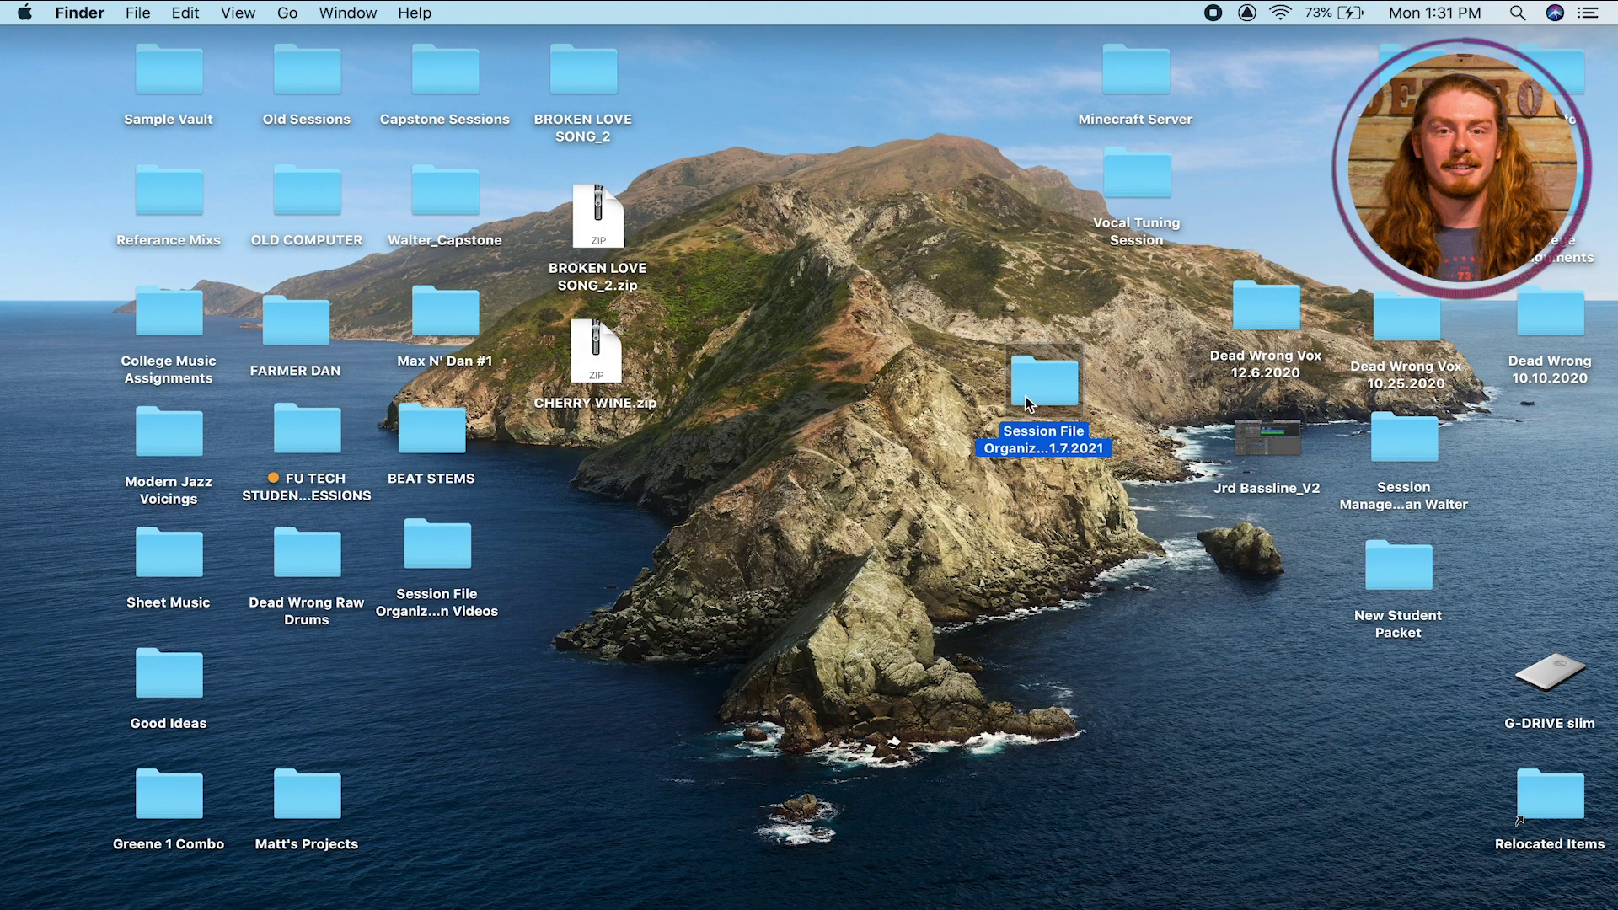
Place the session folder beside Jrd Bassline_V2 and bring up its context menu
drag(1027, 396, 886, 463)
click(1034, 323)
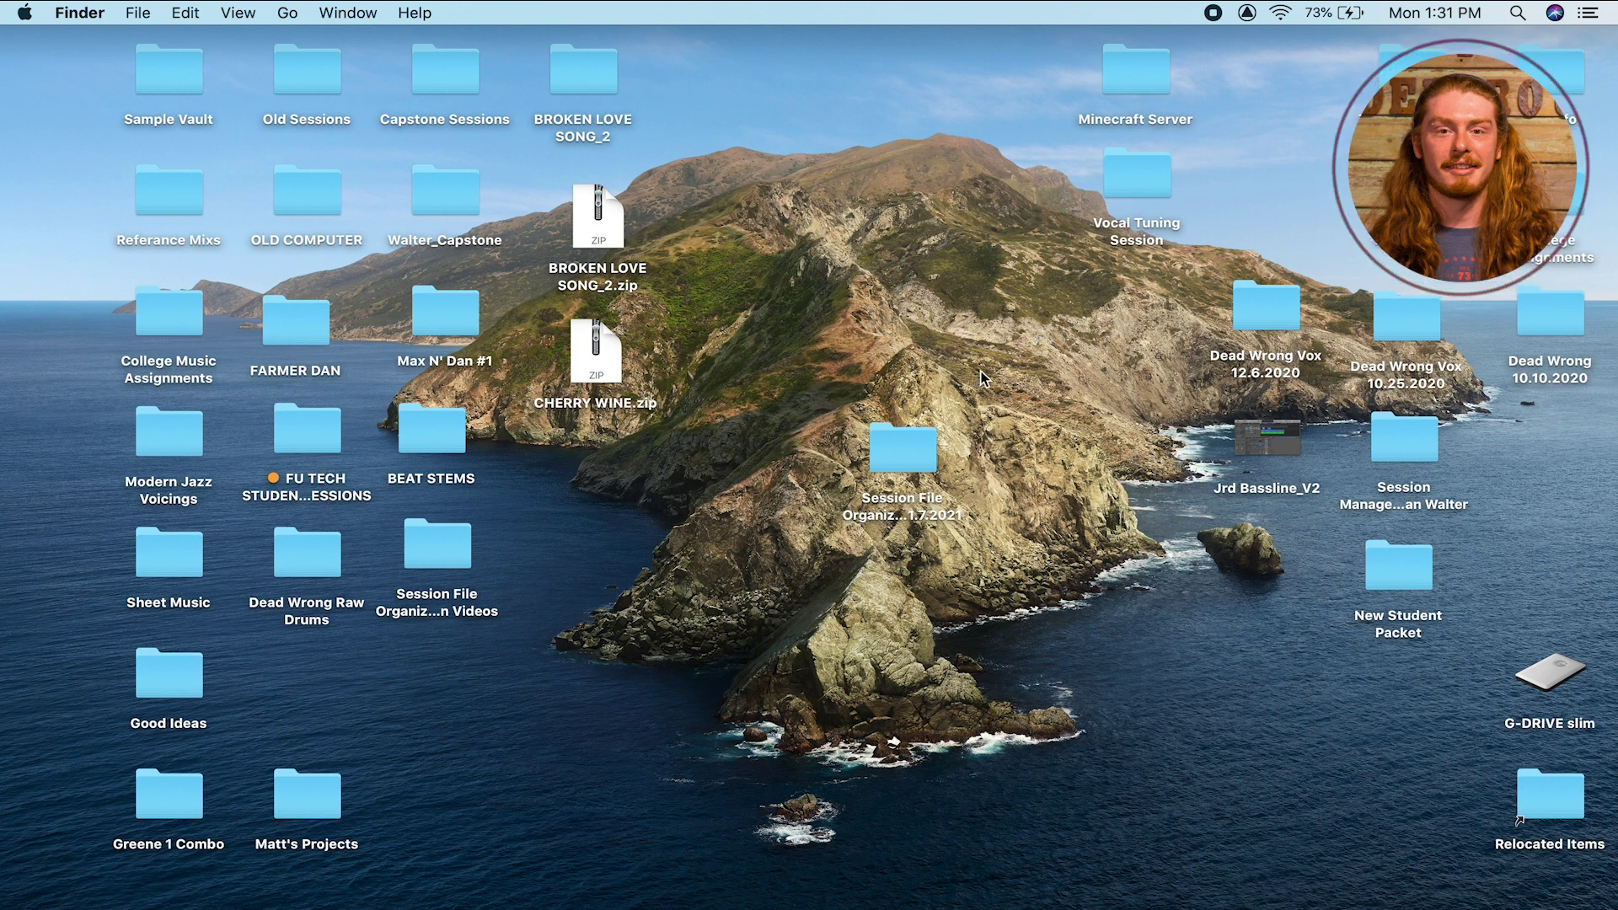
drag(908, 468, 1141, 455)
click(1123, 375)
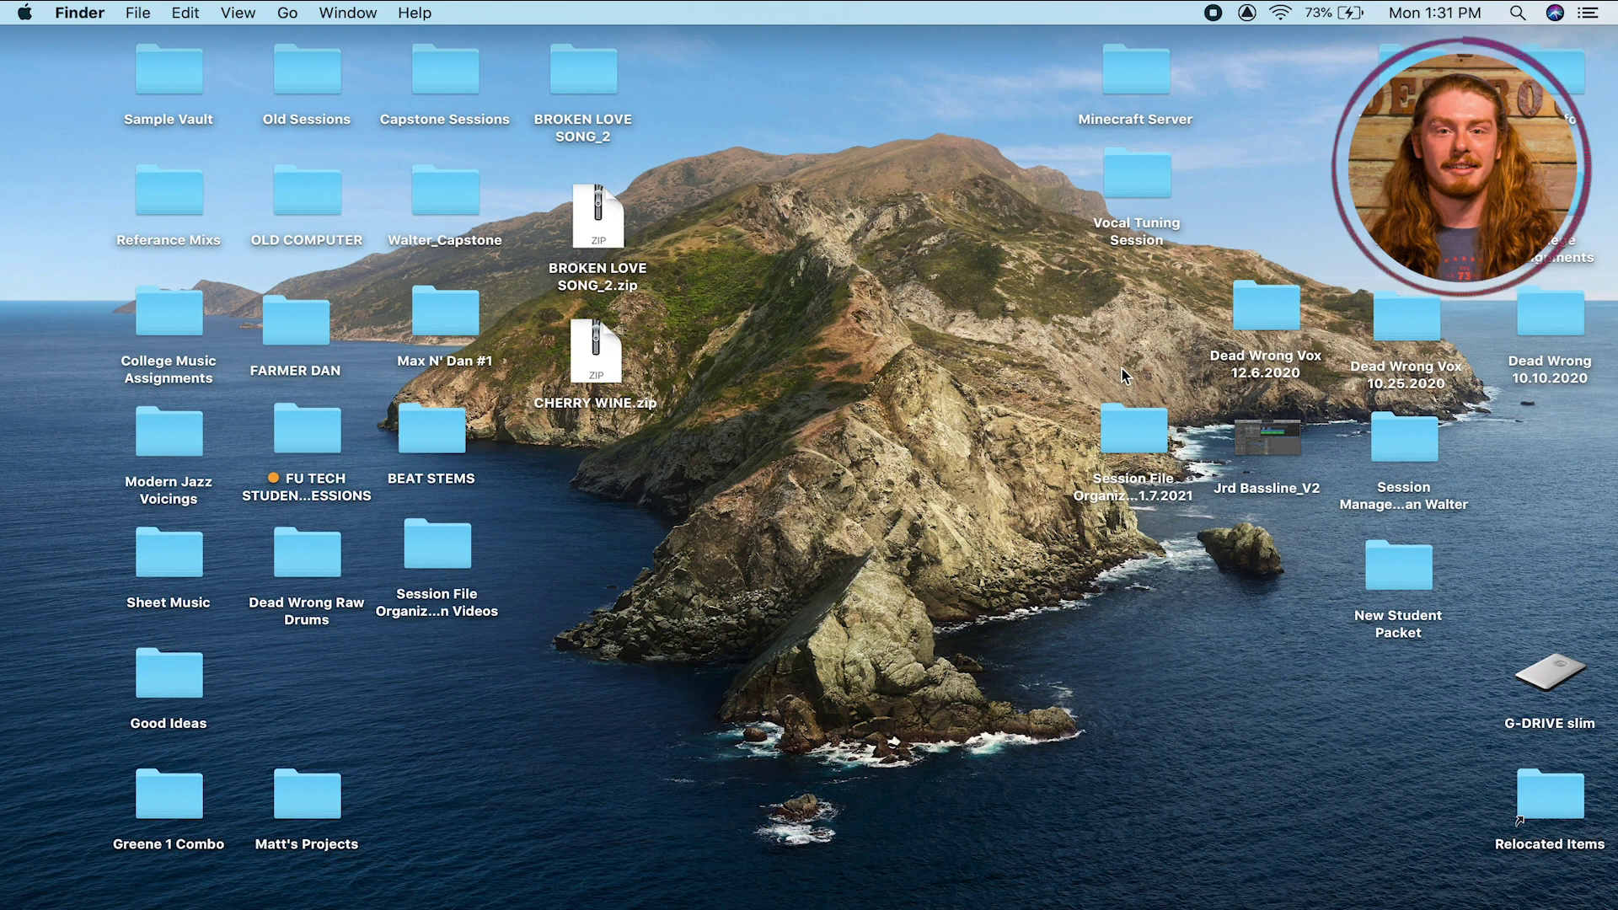
right_click(1121, 435)
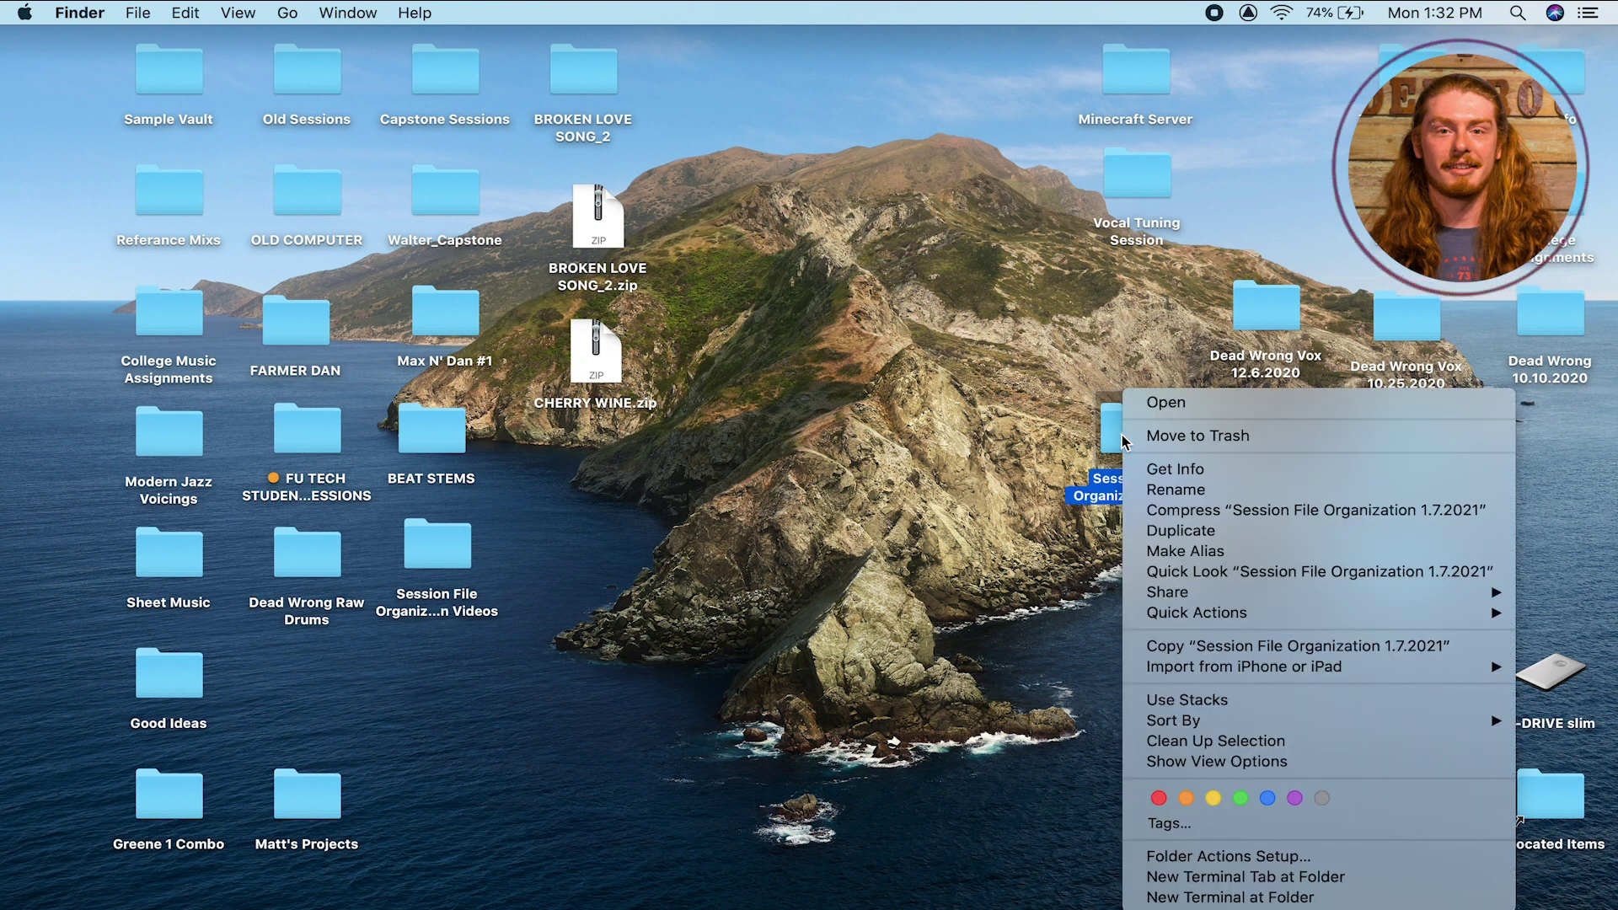
Compress the session folder into a zip and place it beneath the folder
click(1172, 512)
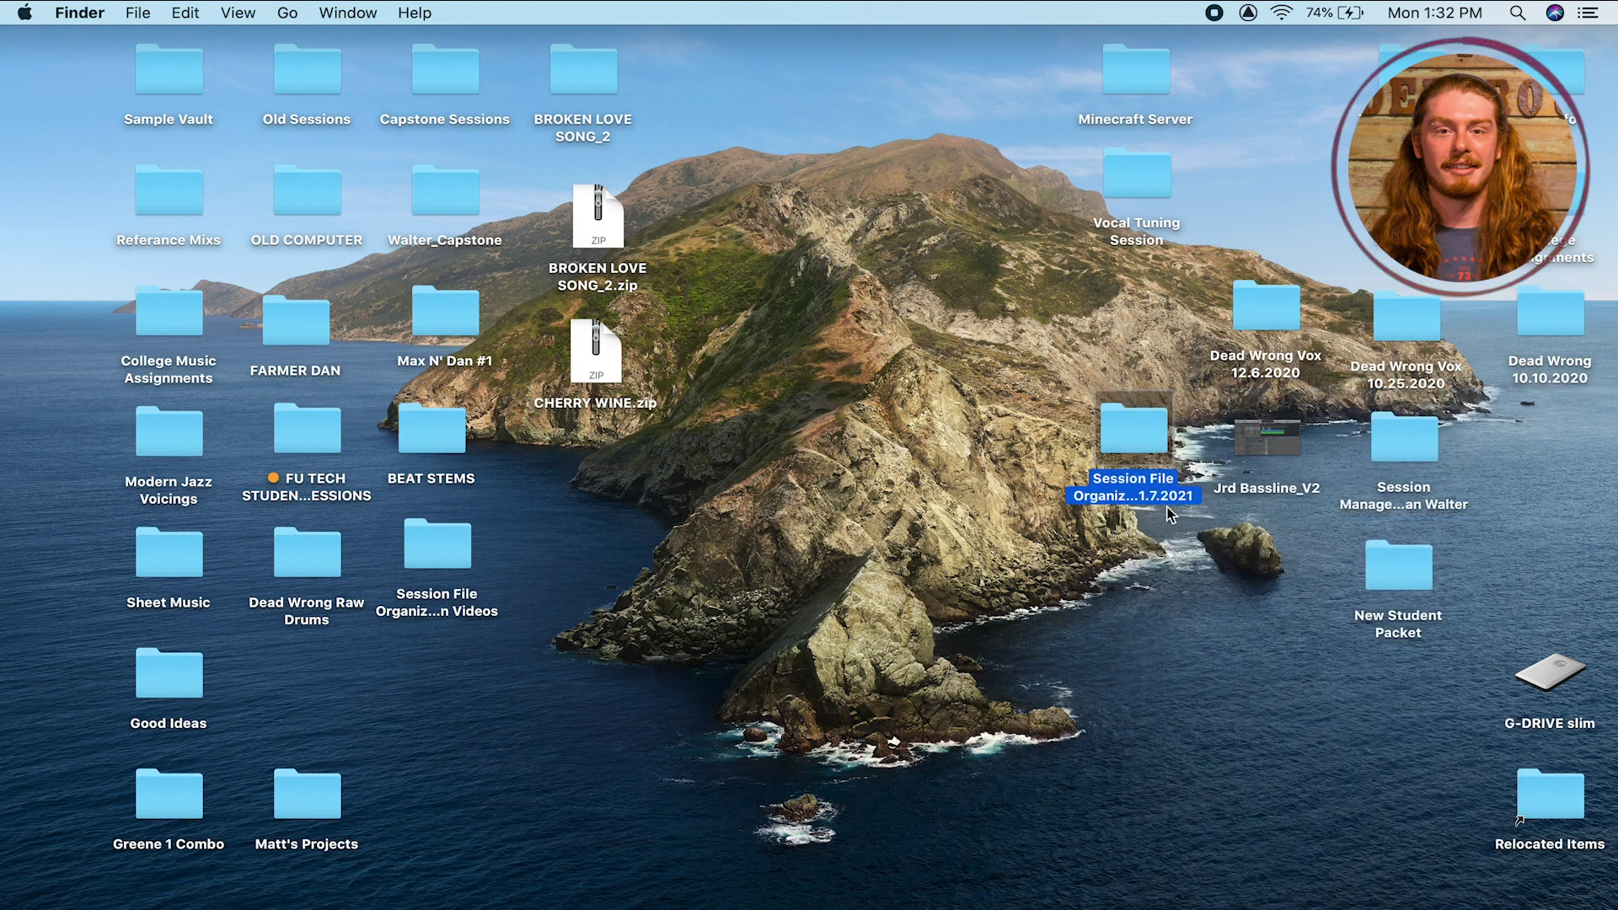
drag(1176, 455, 1144, 573)
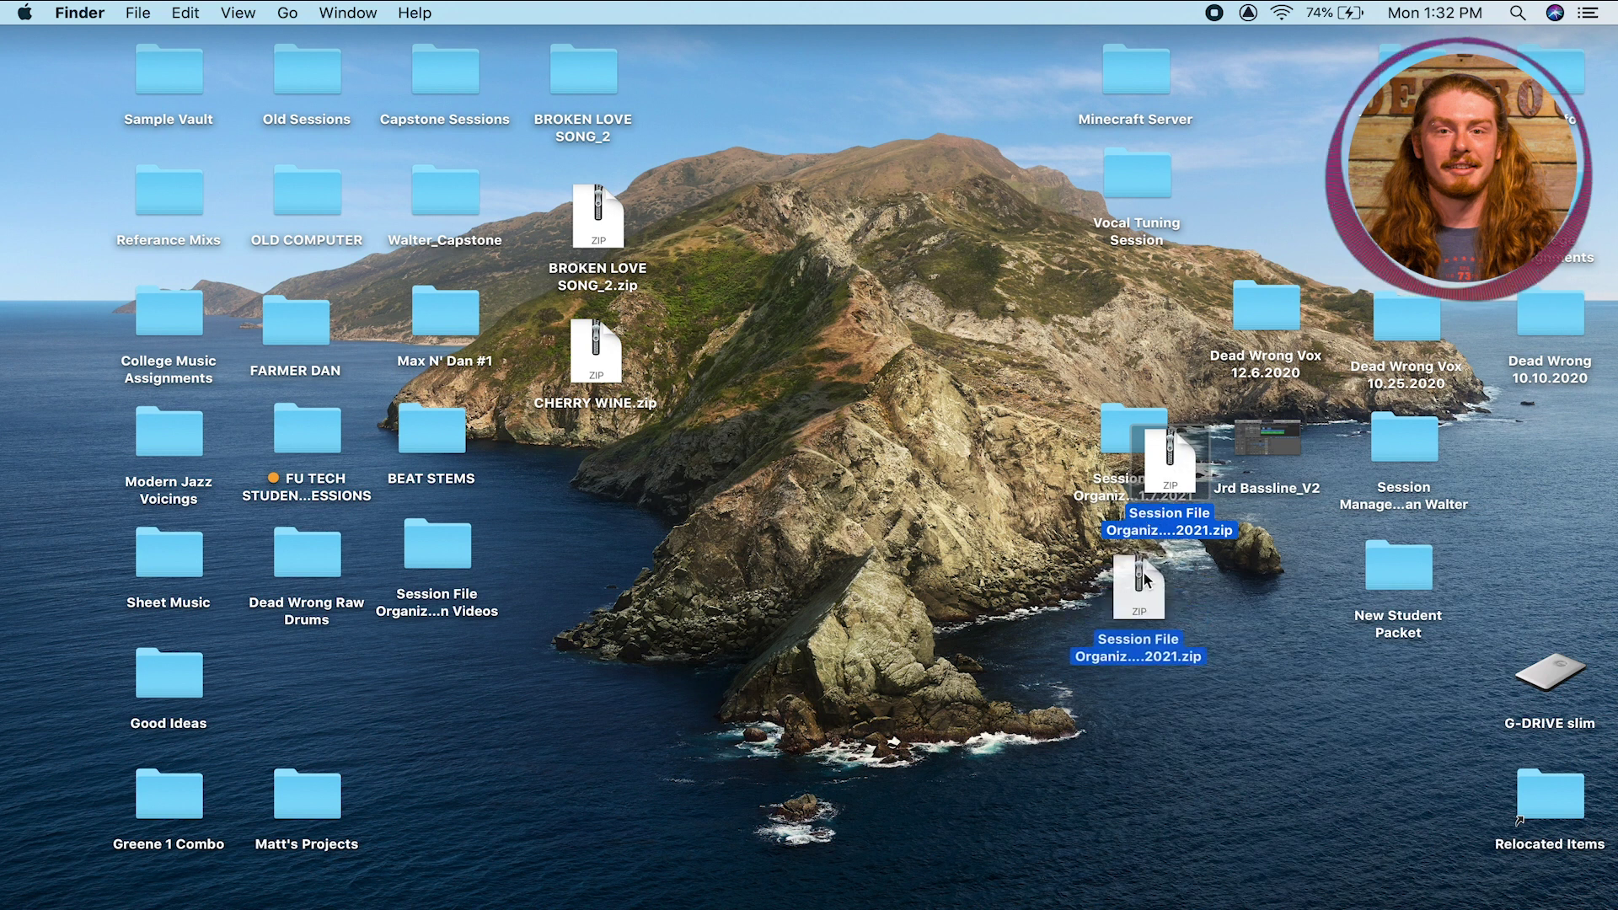
click(1221, 588)
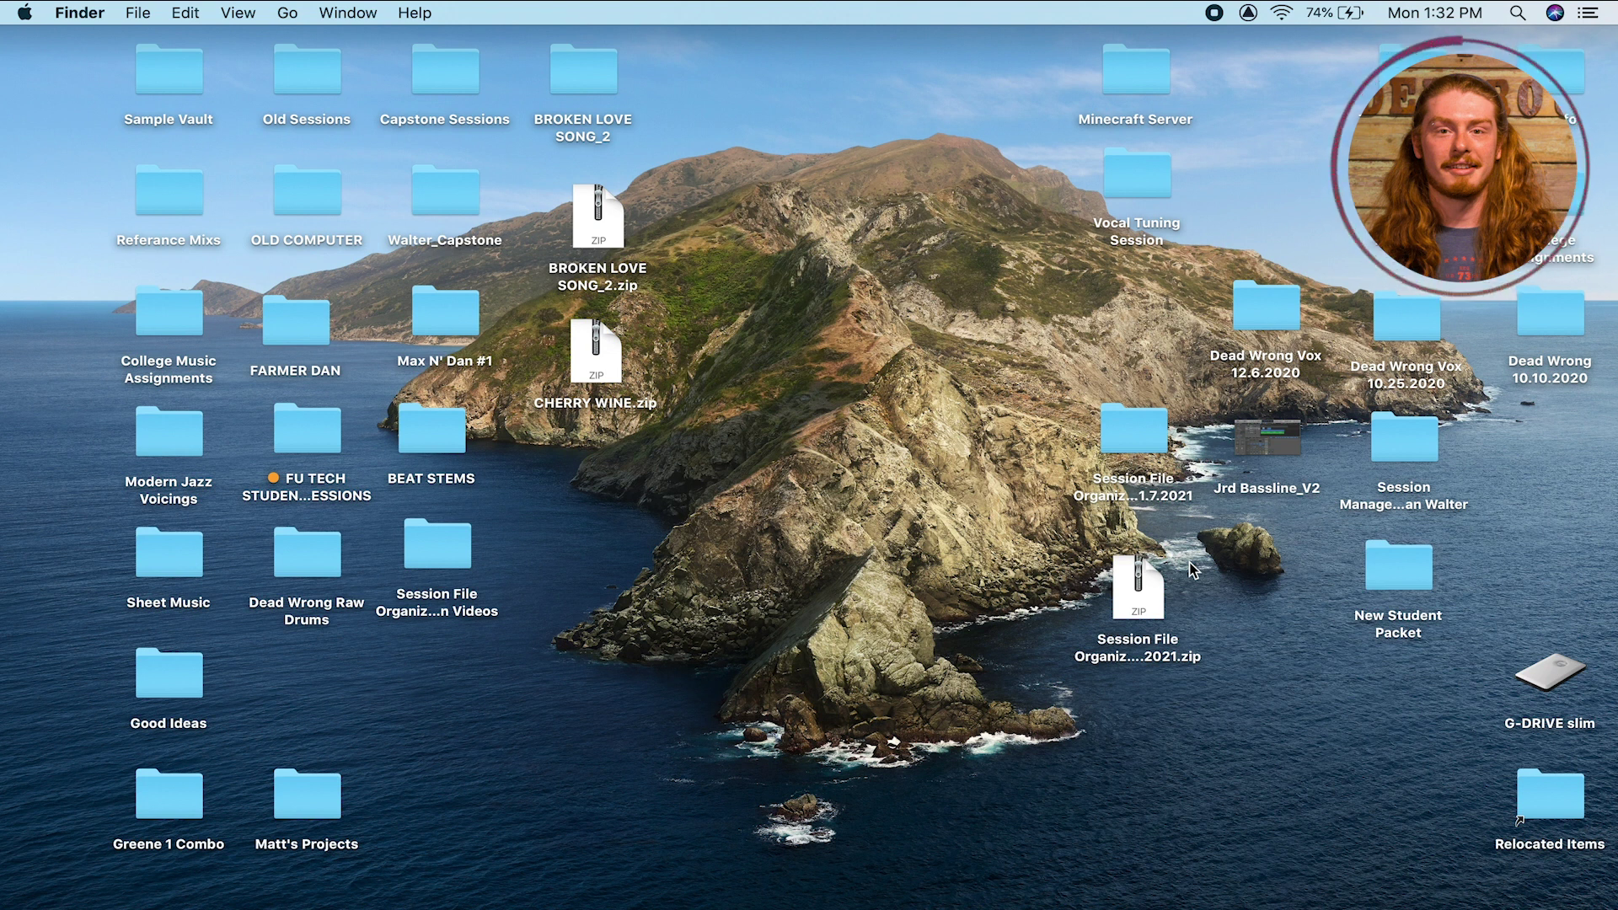
Test-expand the zip, preview the 998 KB folder, trash it, and select the zip
double_click(1157, 590)
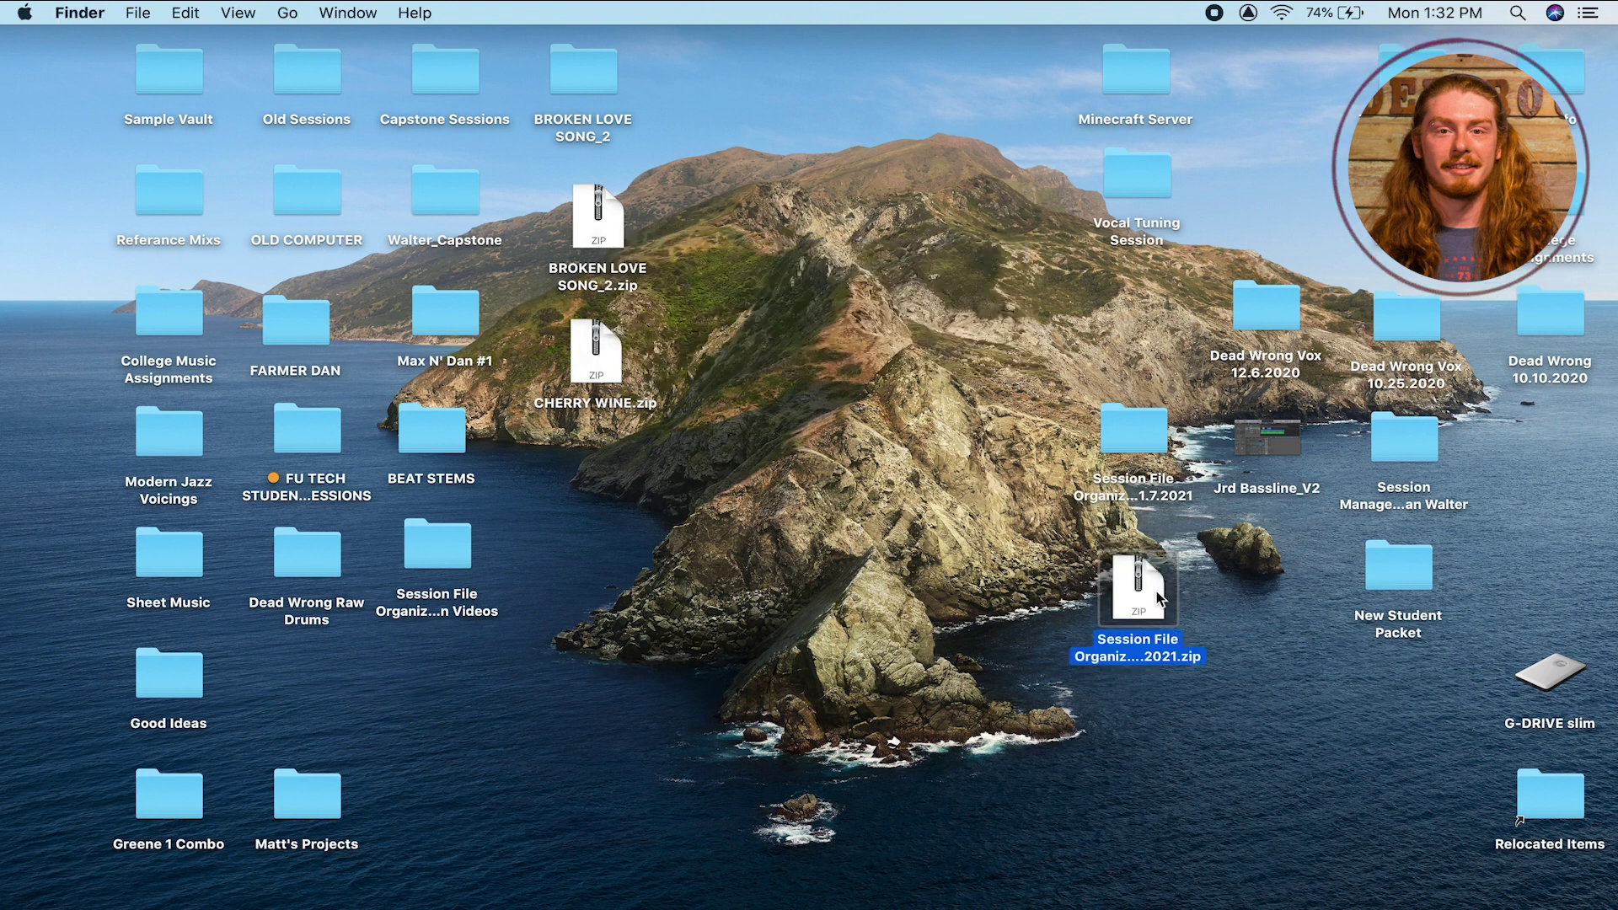
key(space)
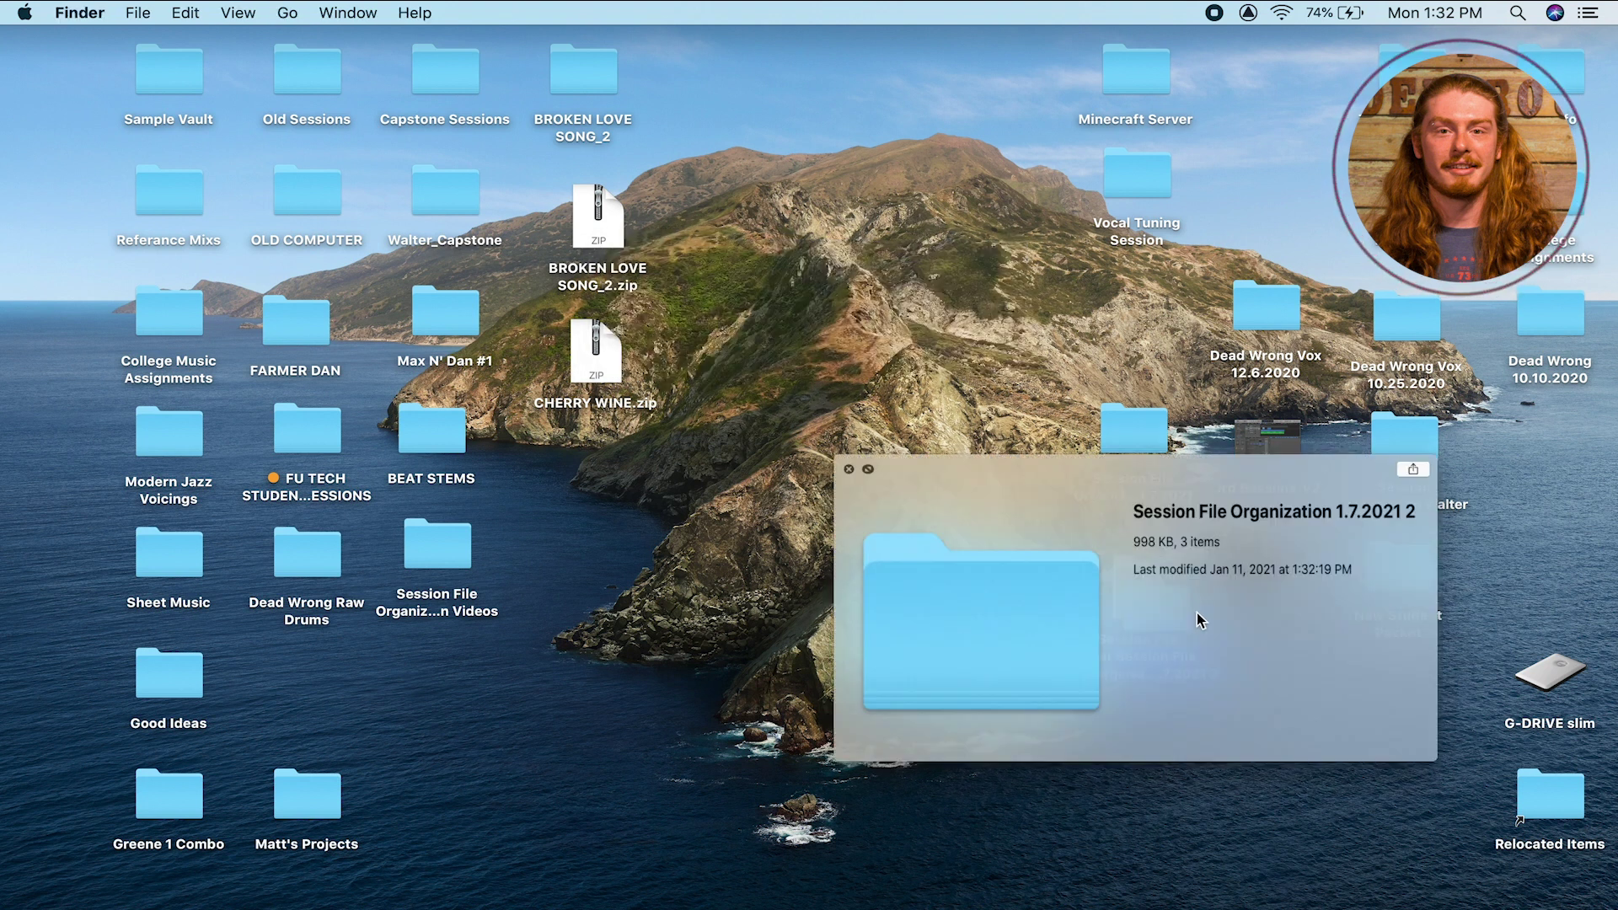
key(space)
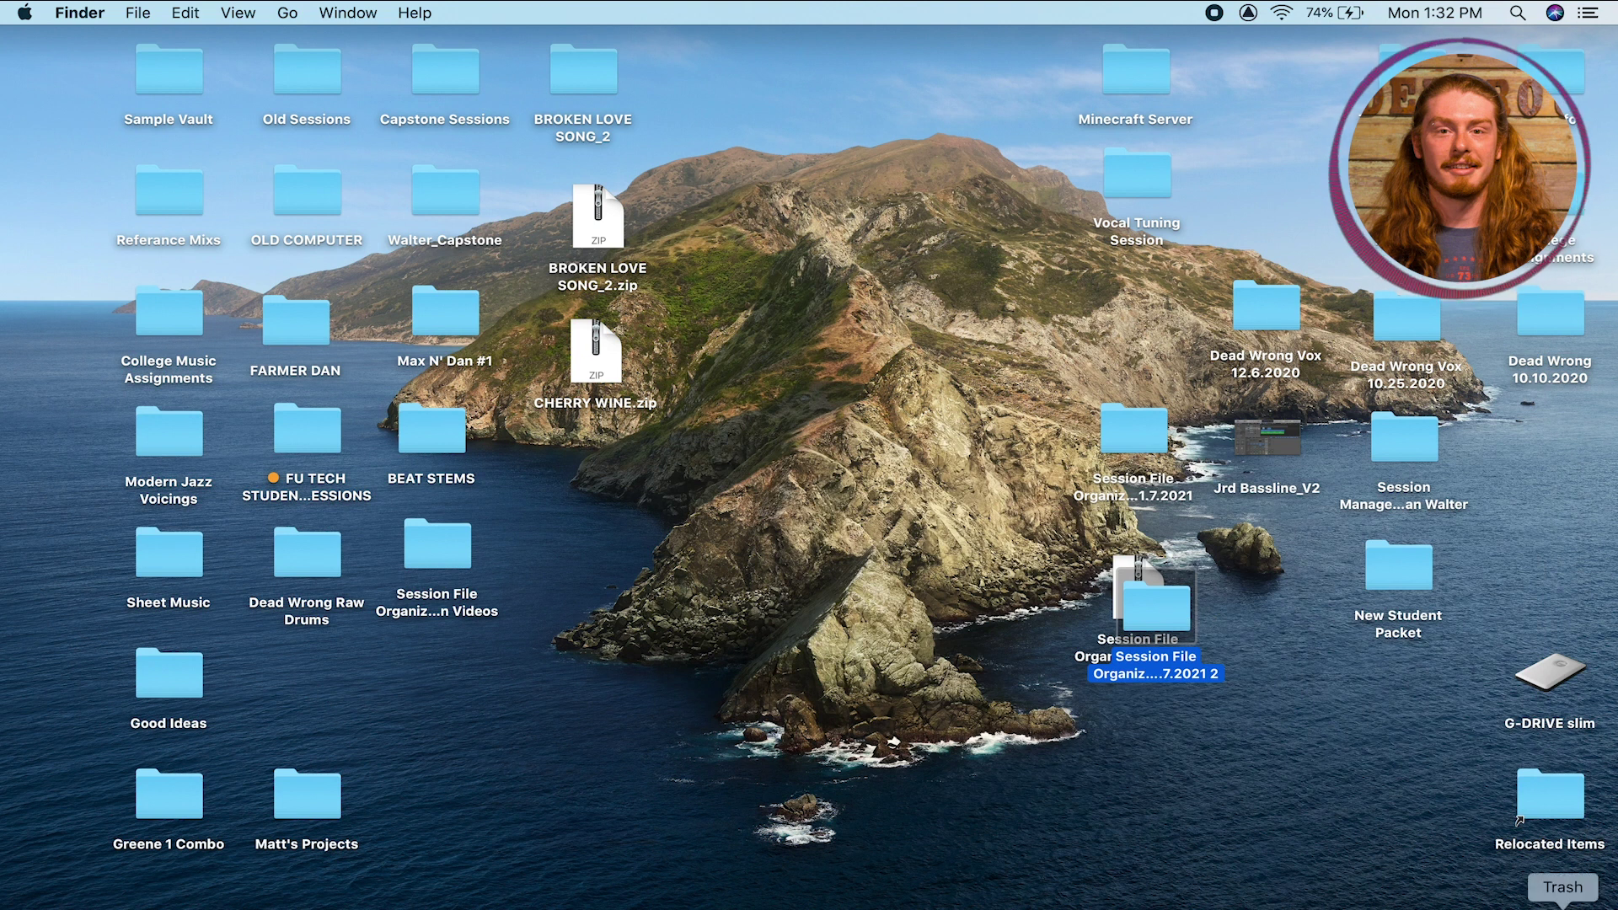
key(super+BackSpace)
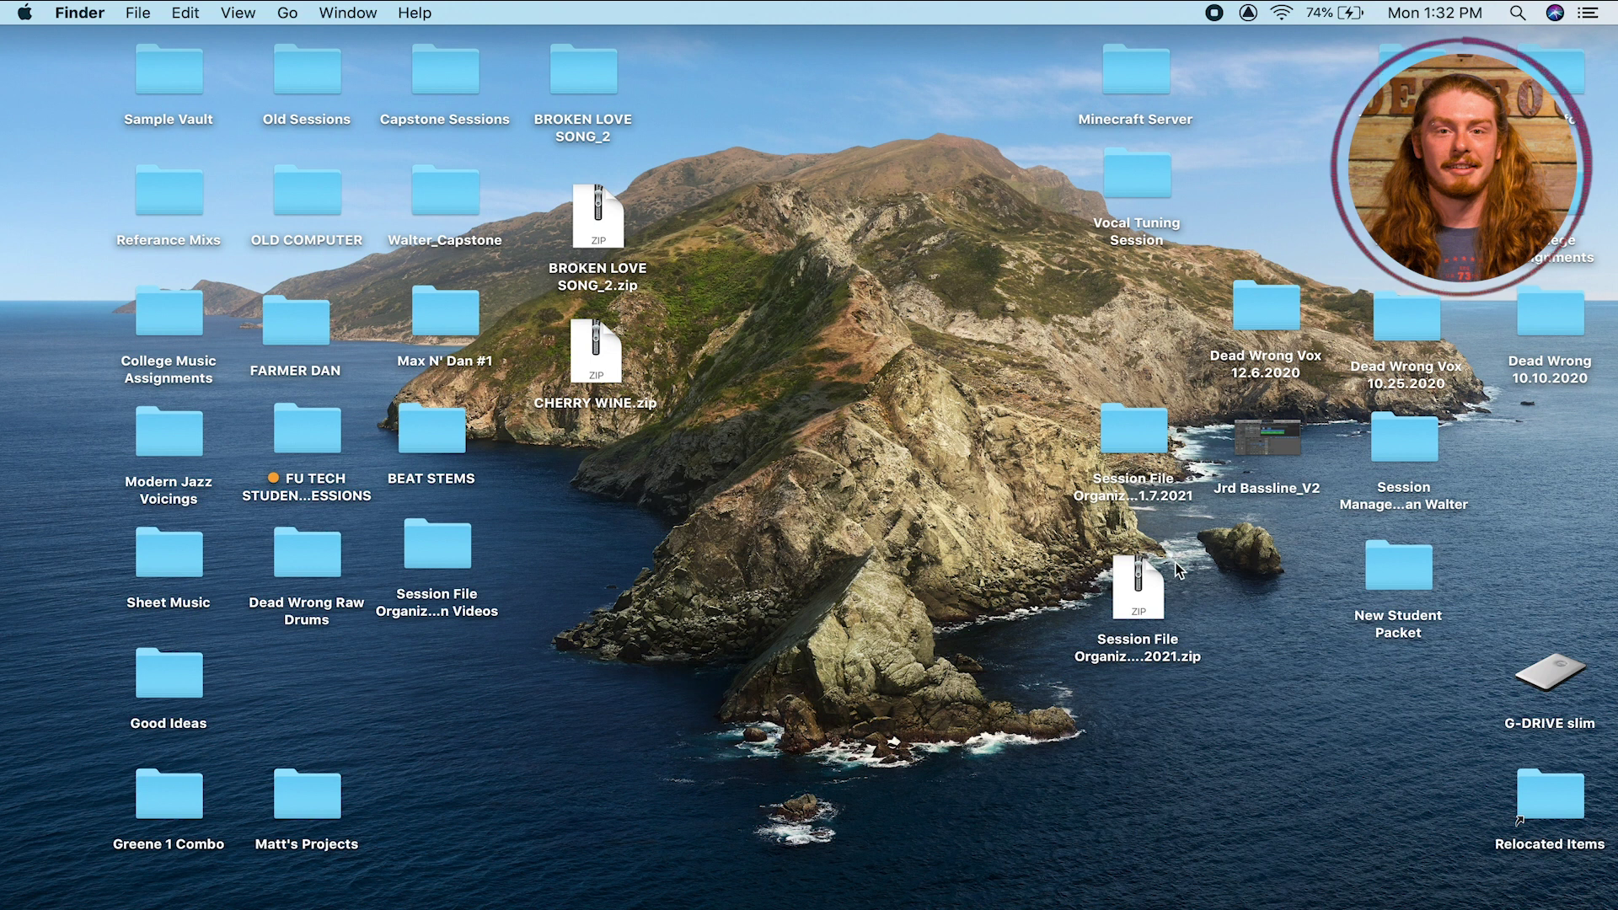
click(1137, 582)
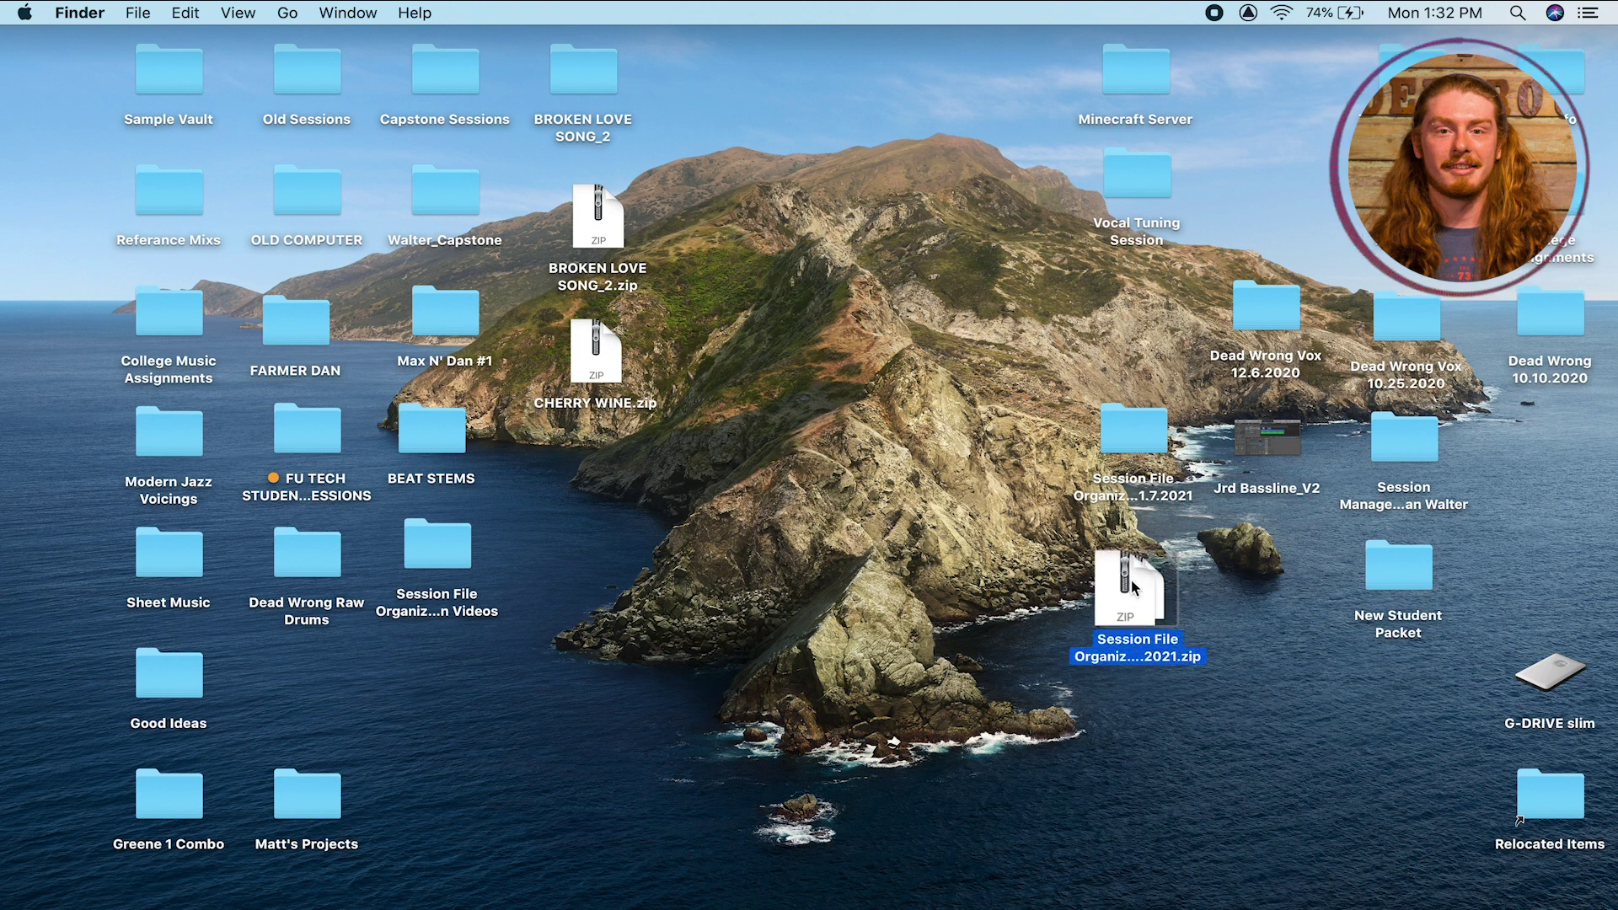
Copy the Session File zip onto G-DRIVE slim and confirm it appears on the drive
drag(1136, 581, 1549, 666)
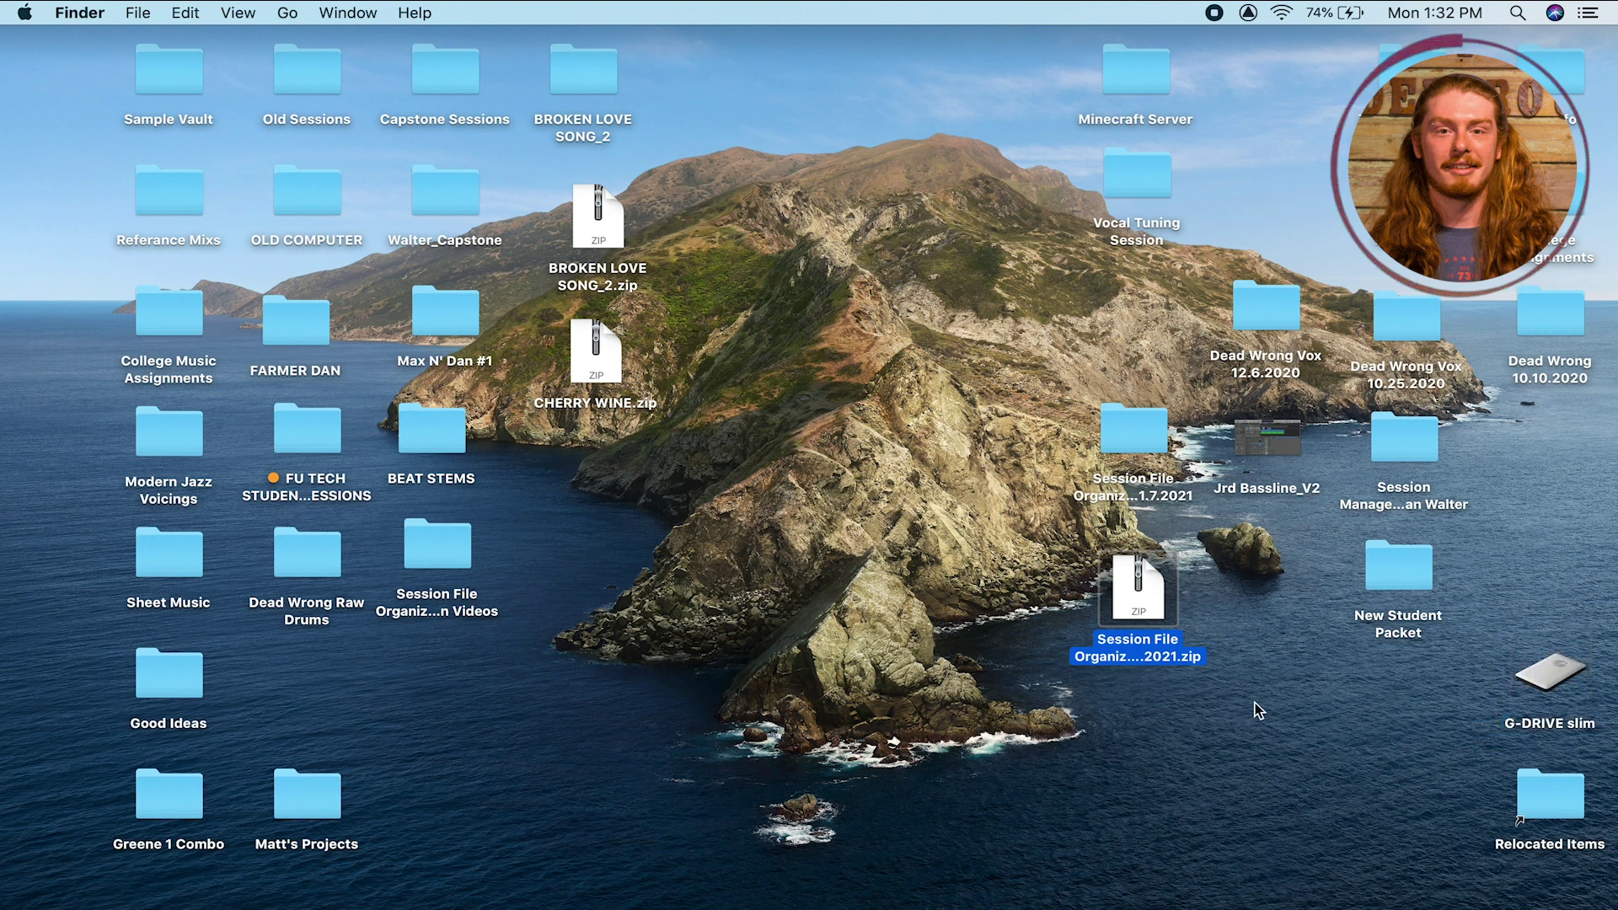
double_click(1541, 670)
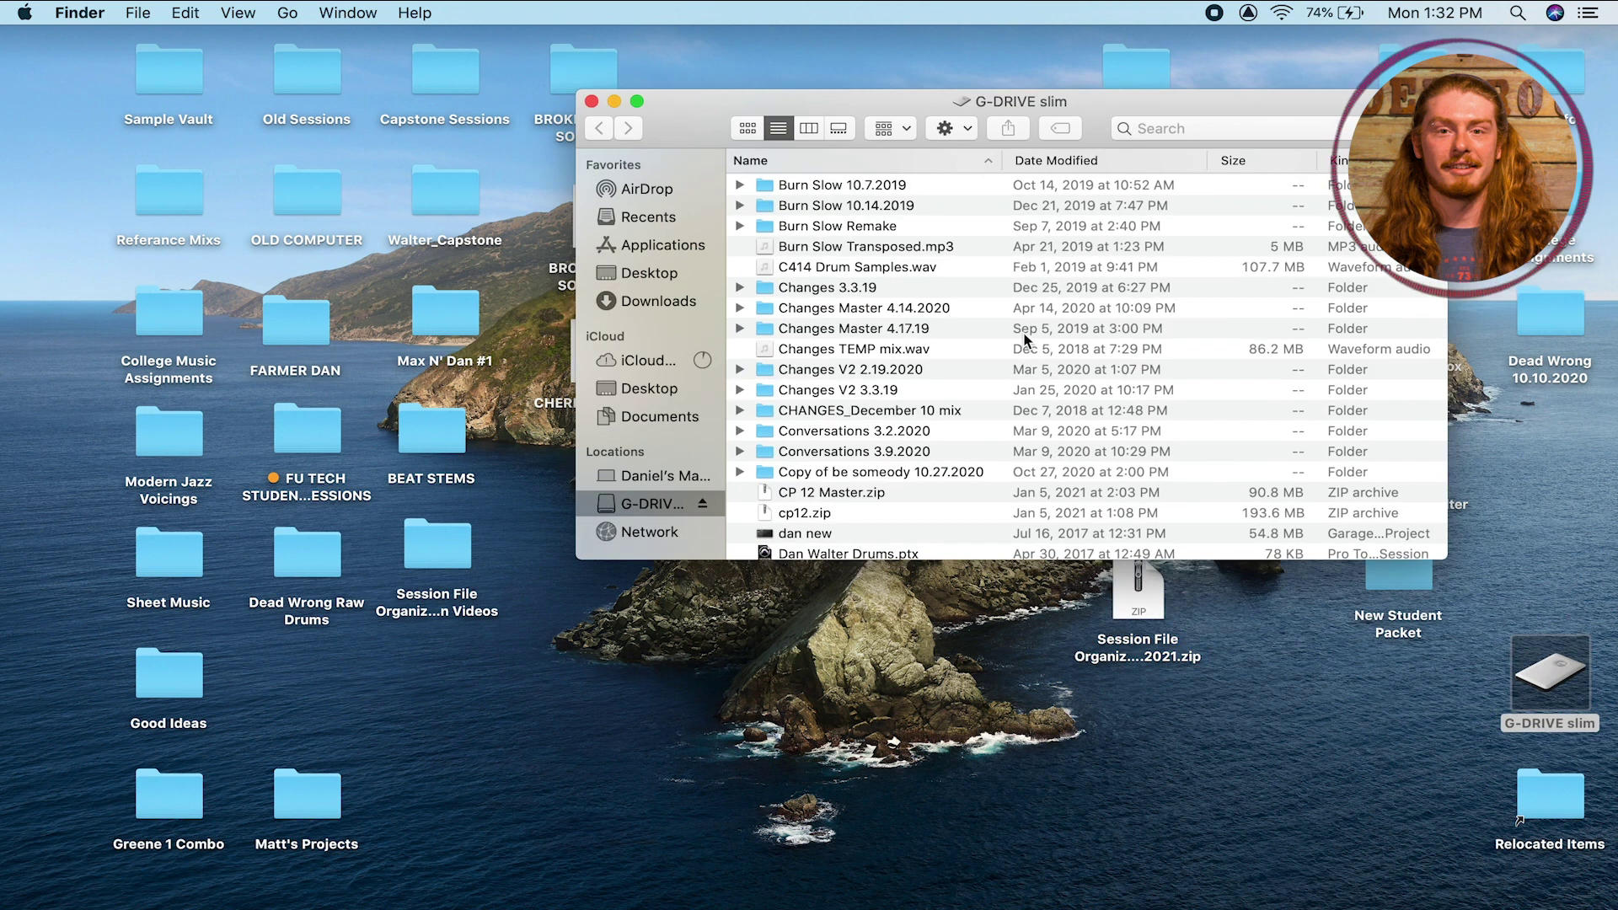
scroll(976, 364, down, 10)
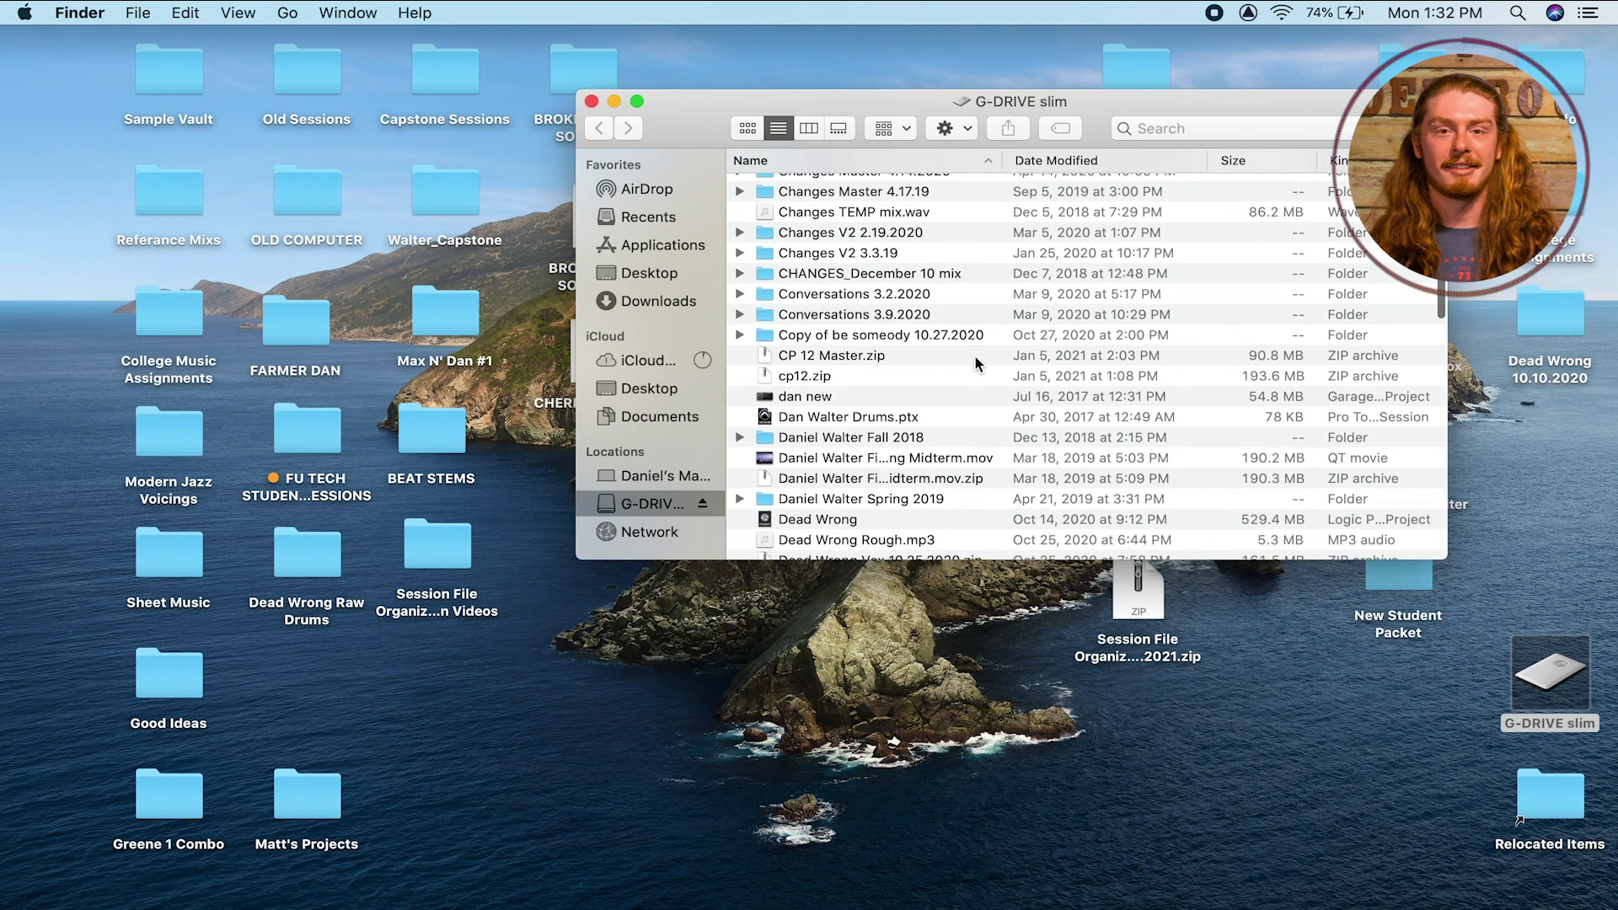
scroll(976, 363, down, 20)
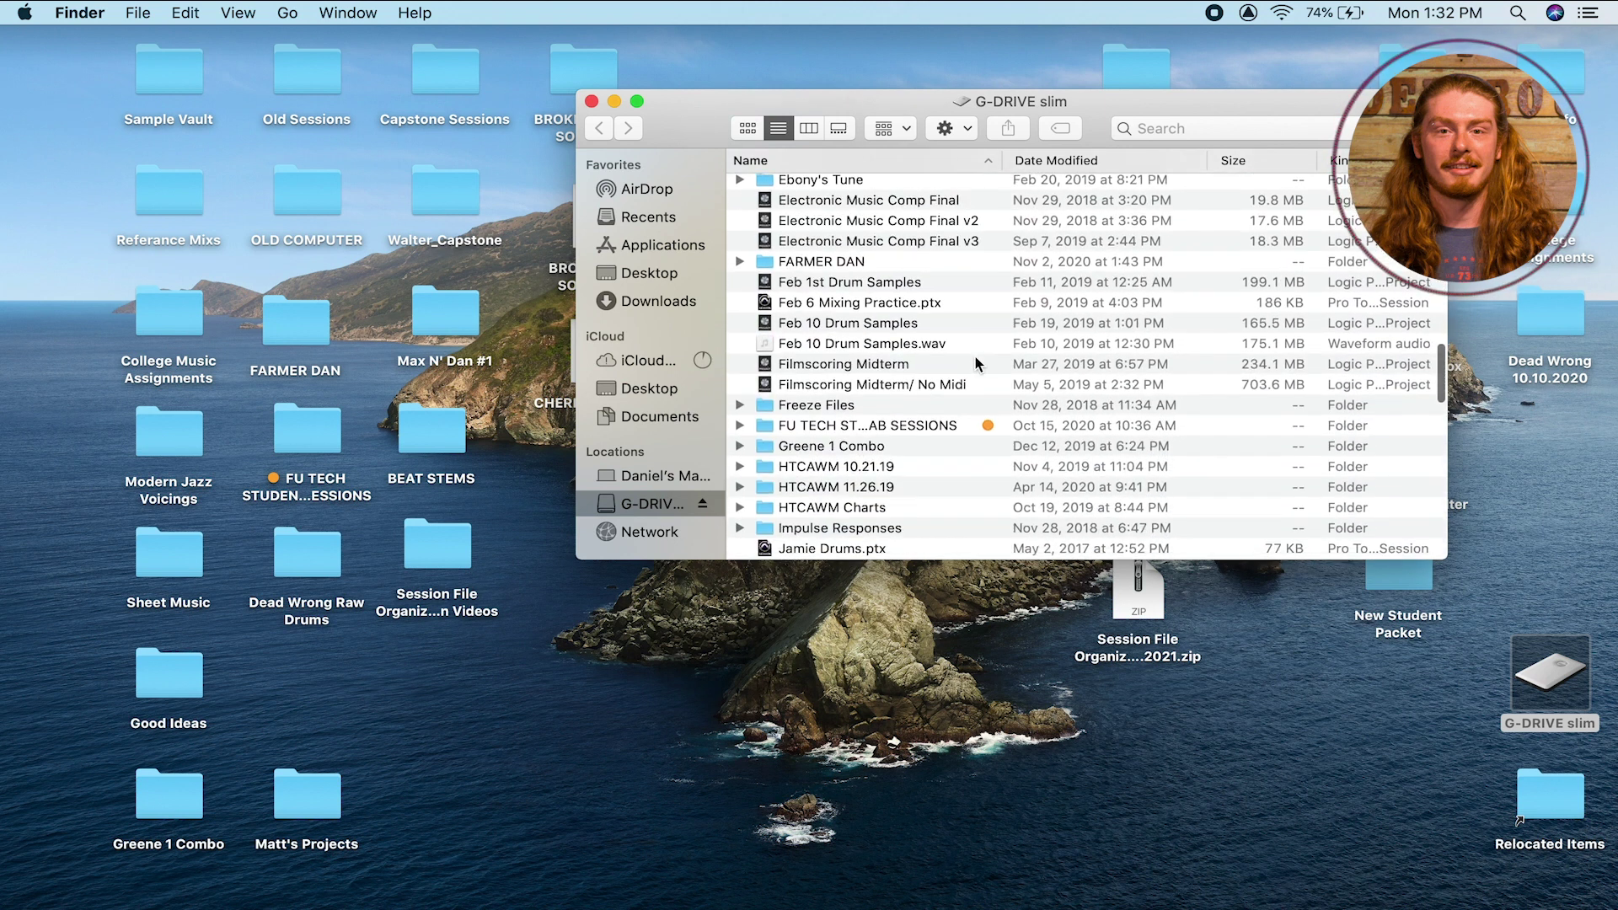
scroll(976, 363, down, 15)
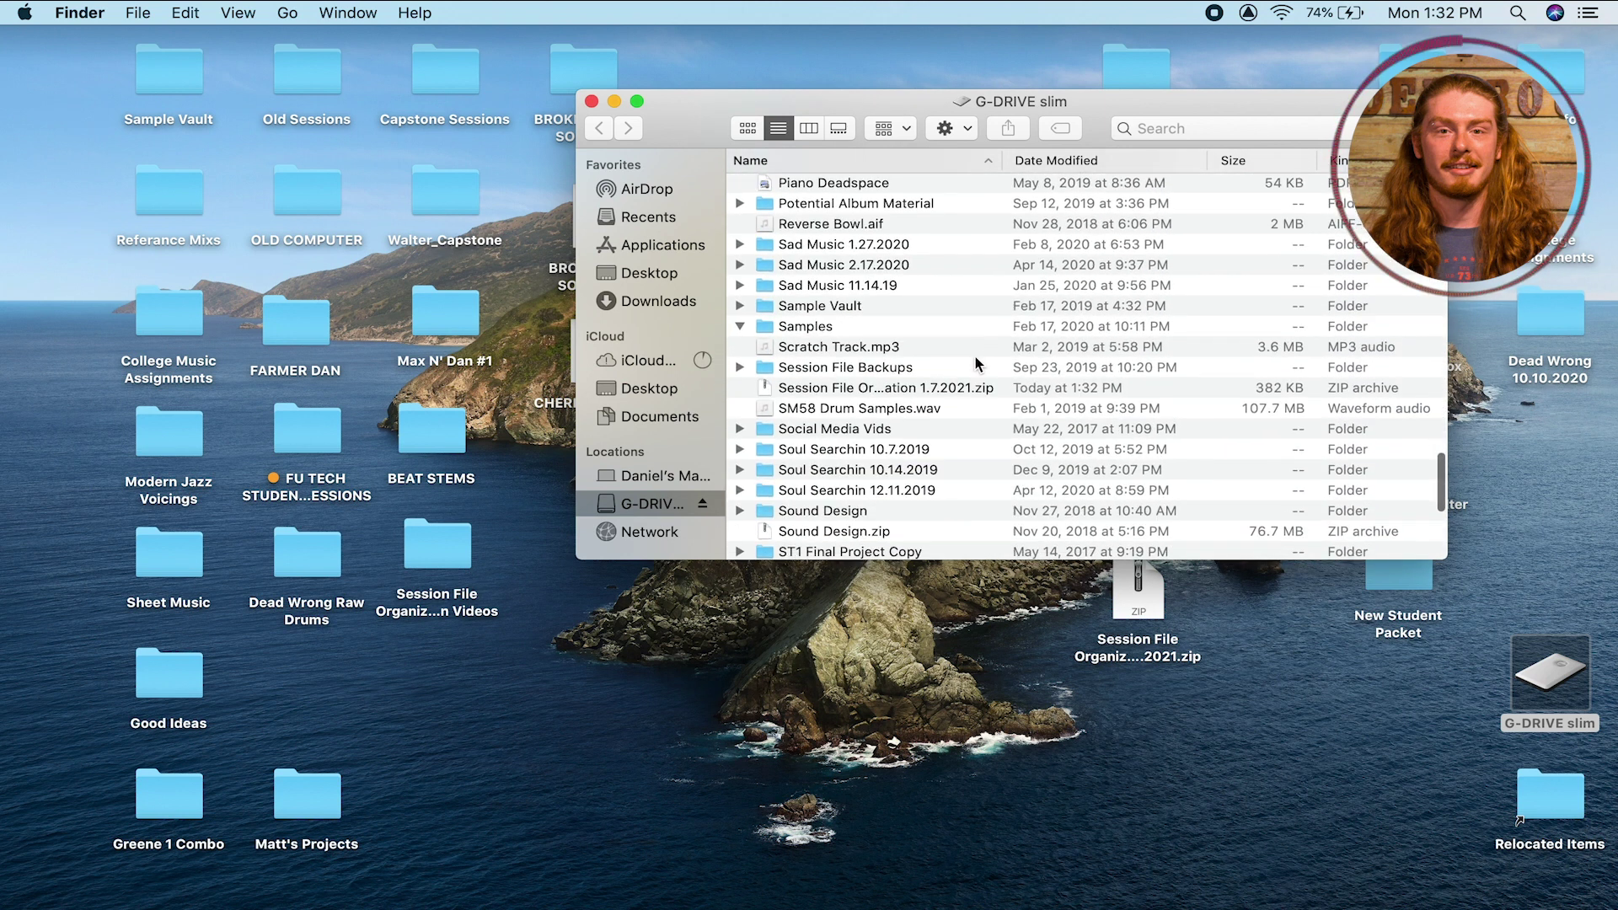
click(934, 388)
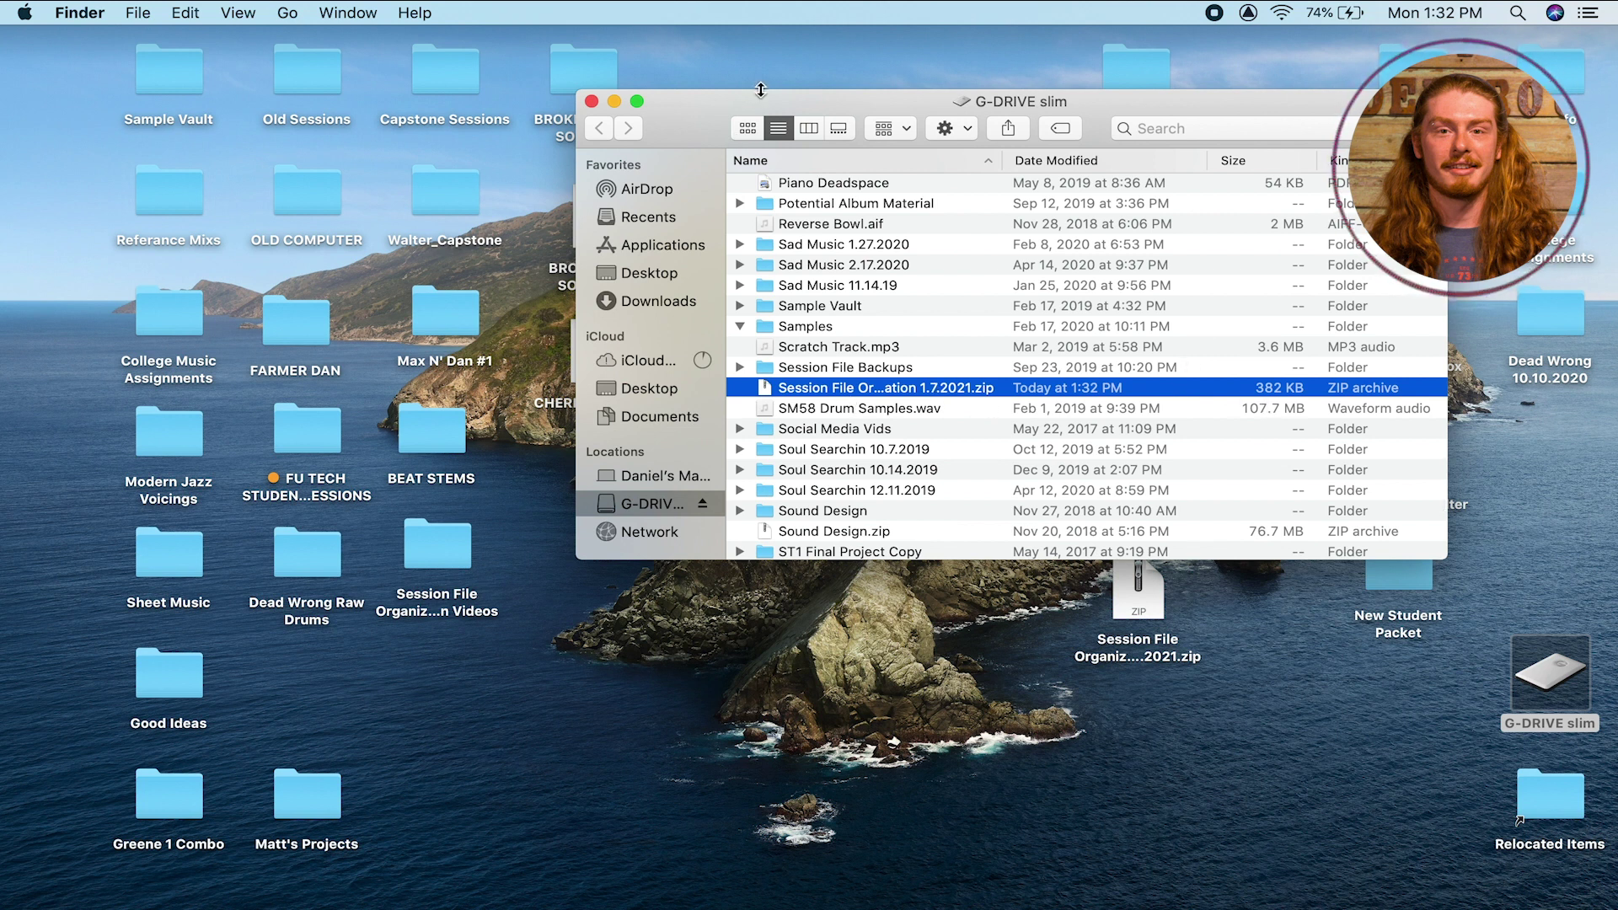
Close the G-DRIVE slim window and drag the drive to the Trash to eject it
click(591, 102)
key(super+w)
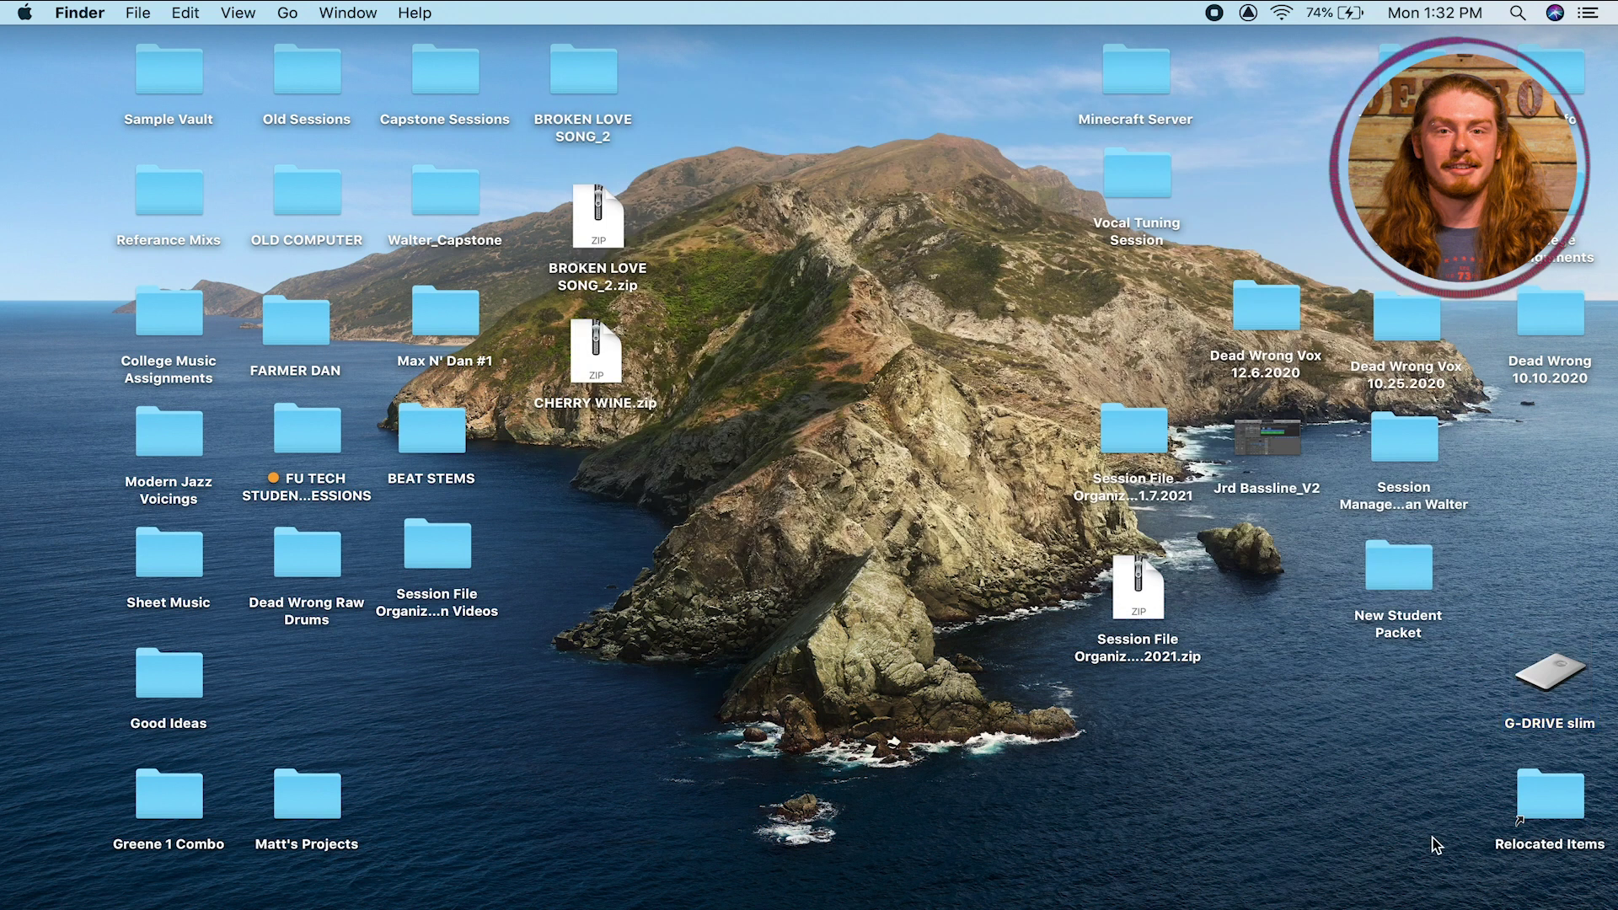
drag(1552, 676, 1345, 712)
Open and close a Finder window, then move the remounted G-DRIVE slim icon next to the zip
click(1404, 666)
click(53, 907)
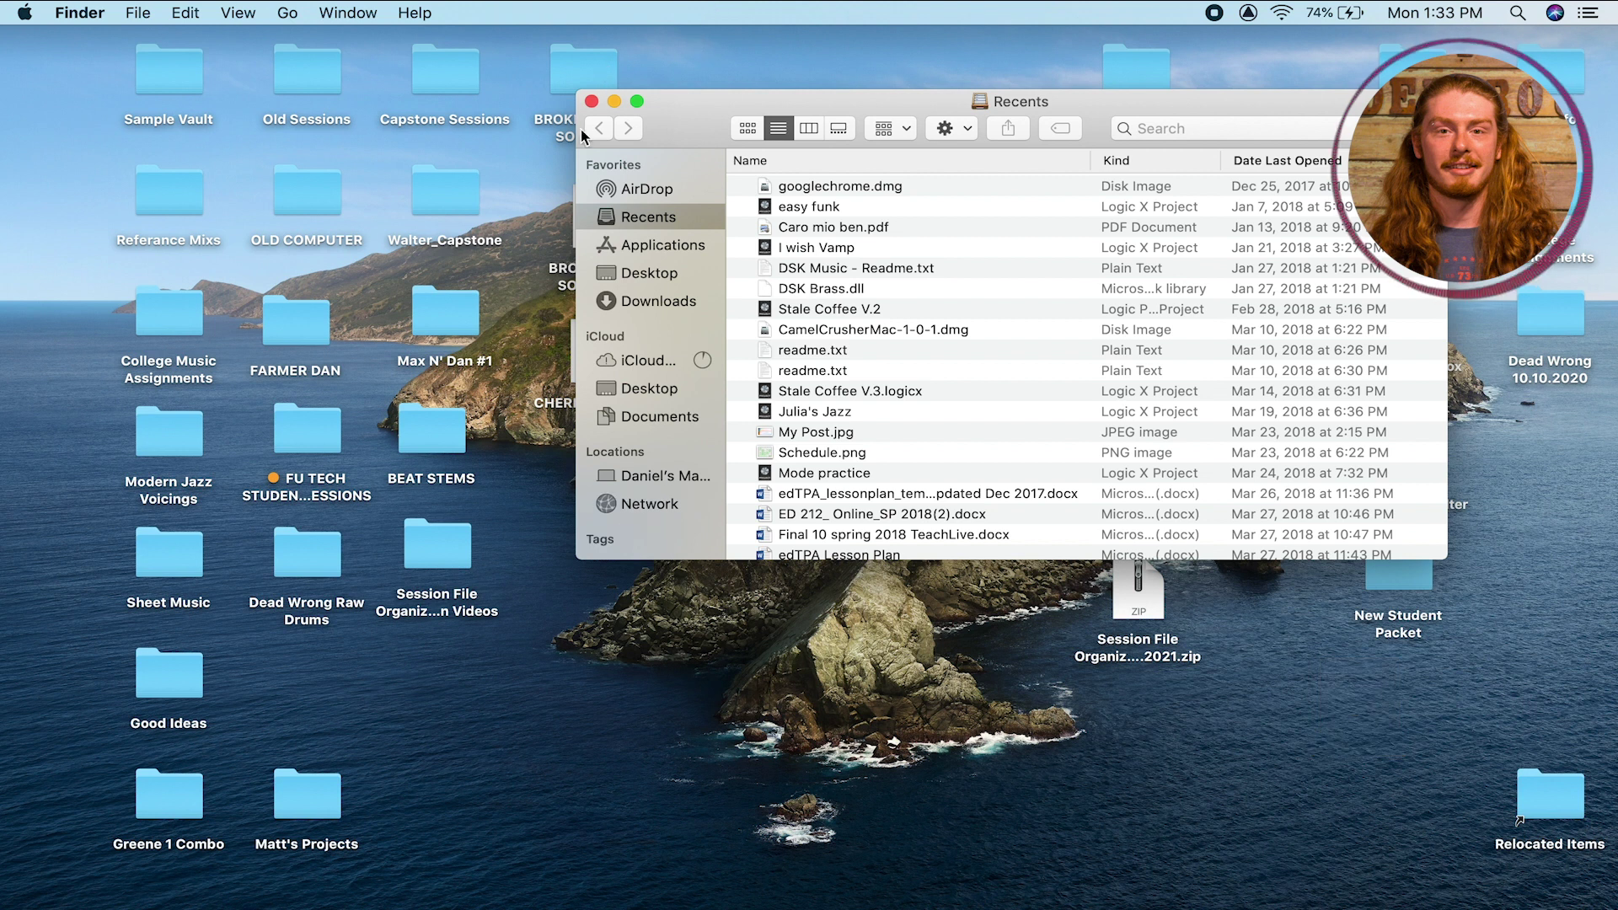
click(592, 101)
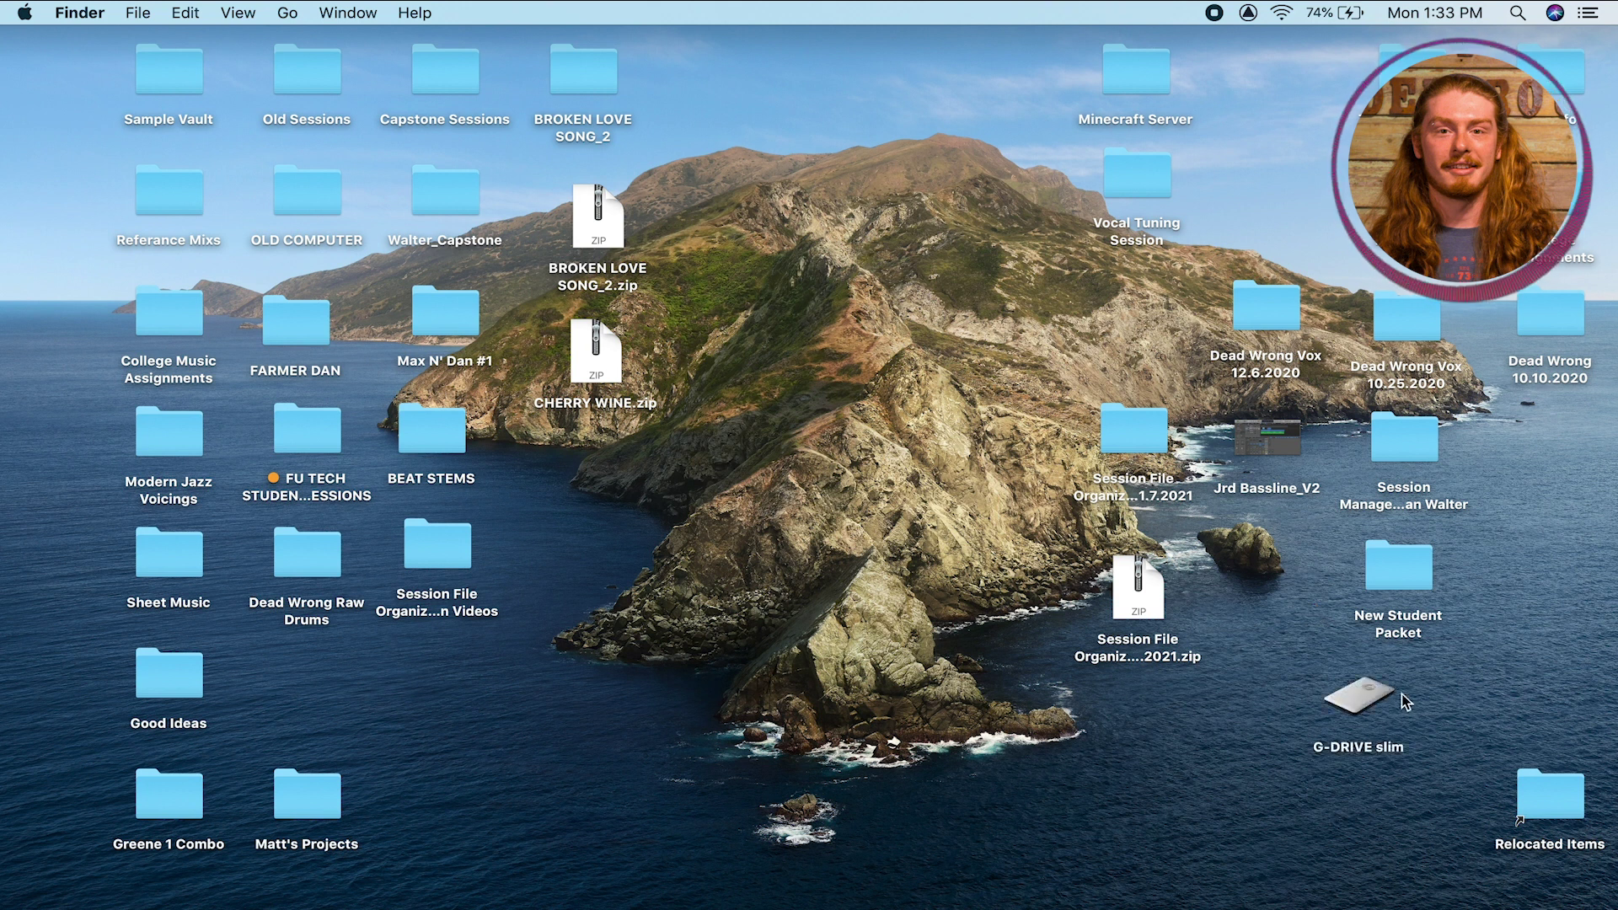
drag(1378, 697, 1291, 570)
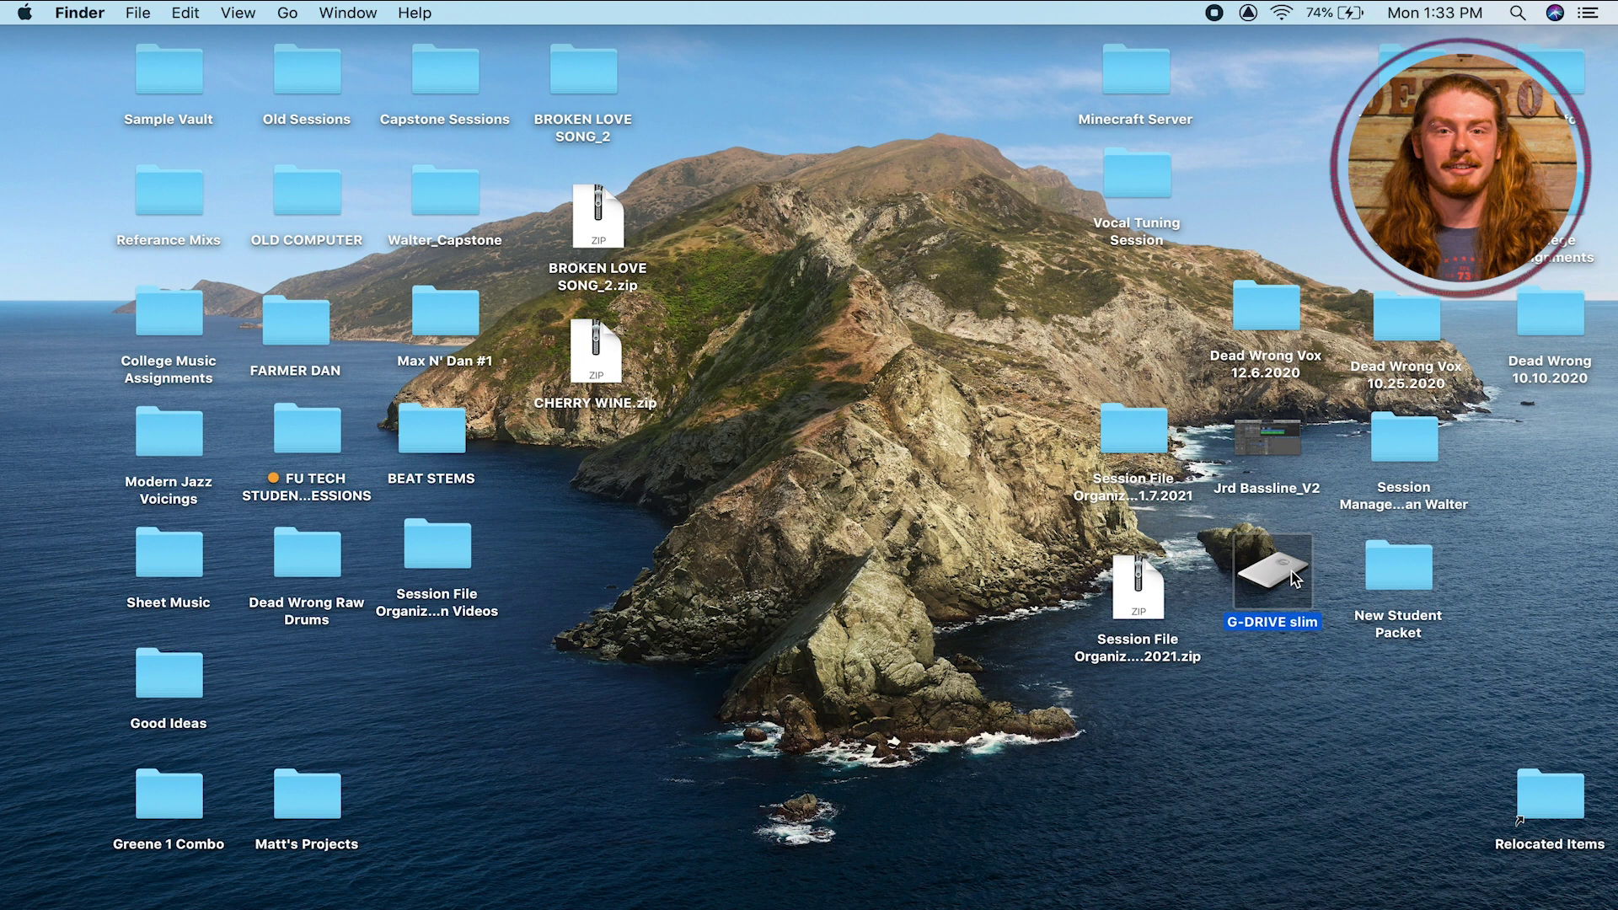
Copy the Session File zip from G-DRIVE slim to the desktop, replacing the older copy
double_click(1291, 570)
scroll(953, 419, down, 1)
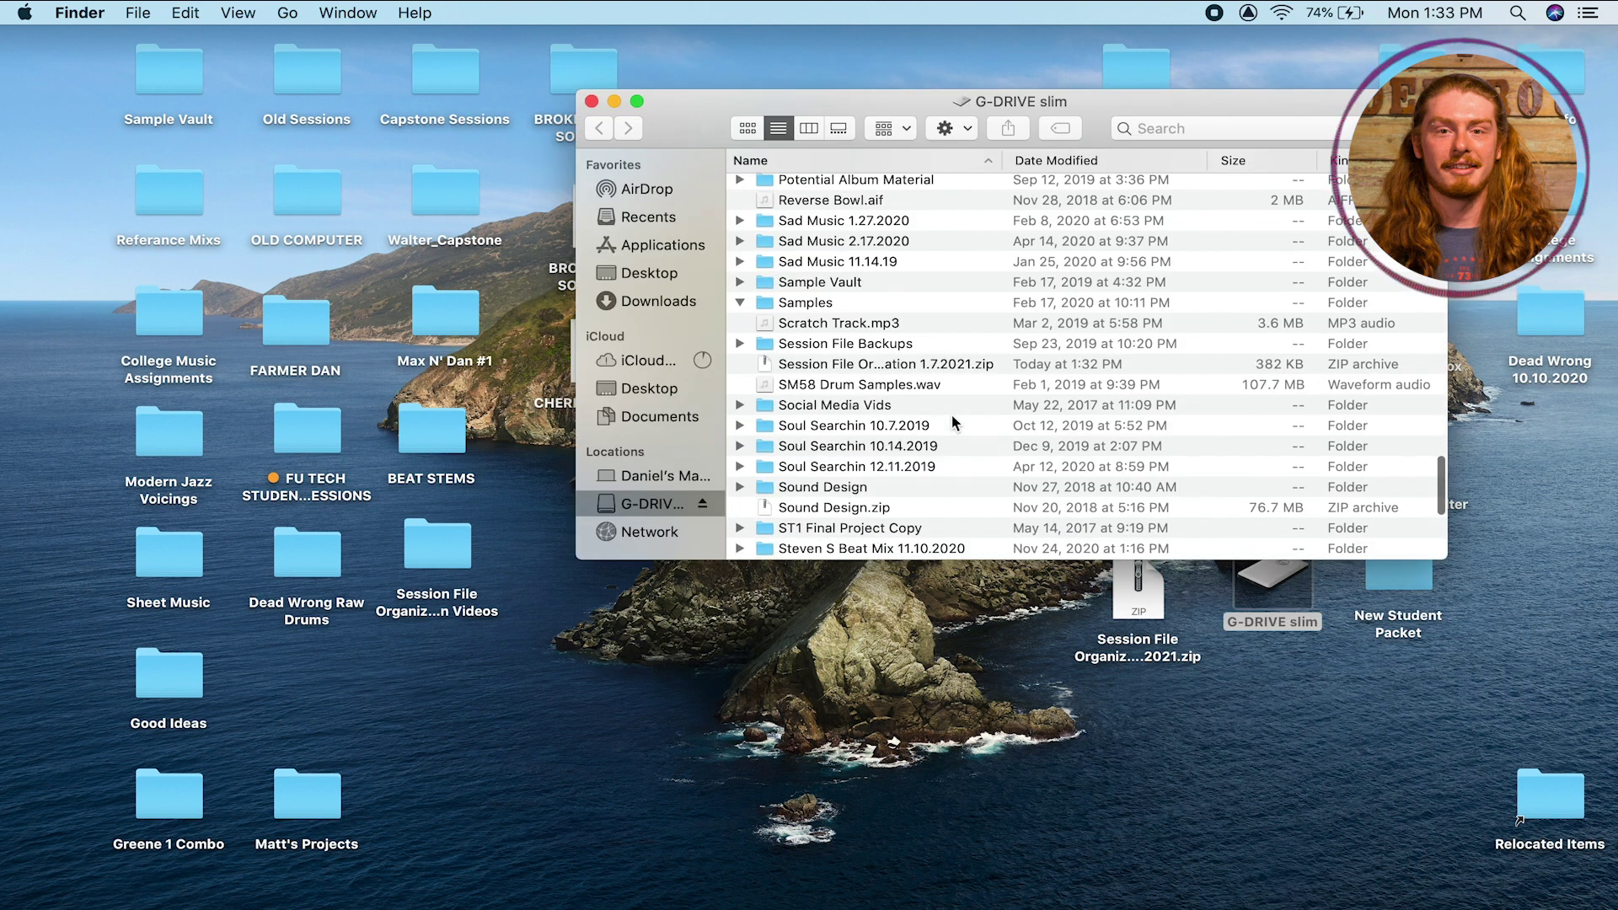
click(940, 366)
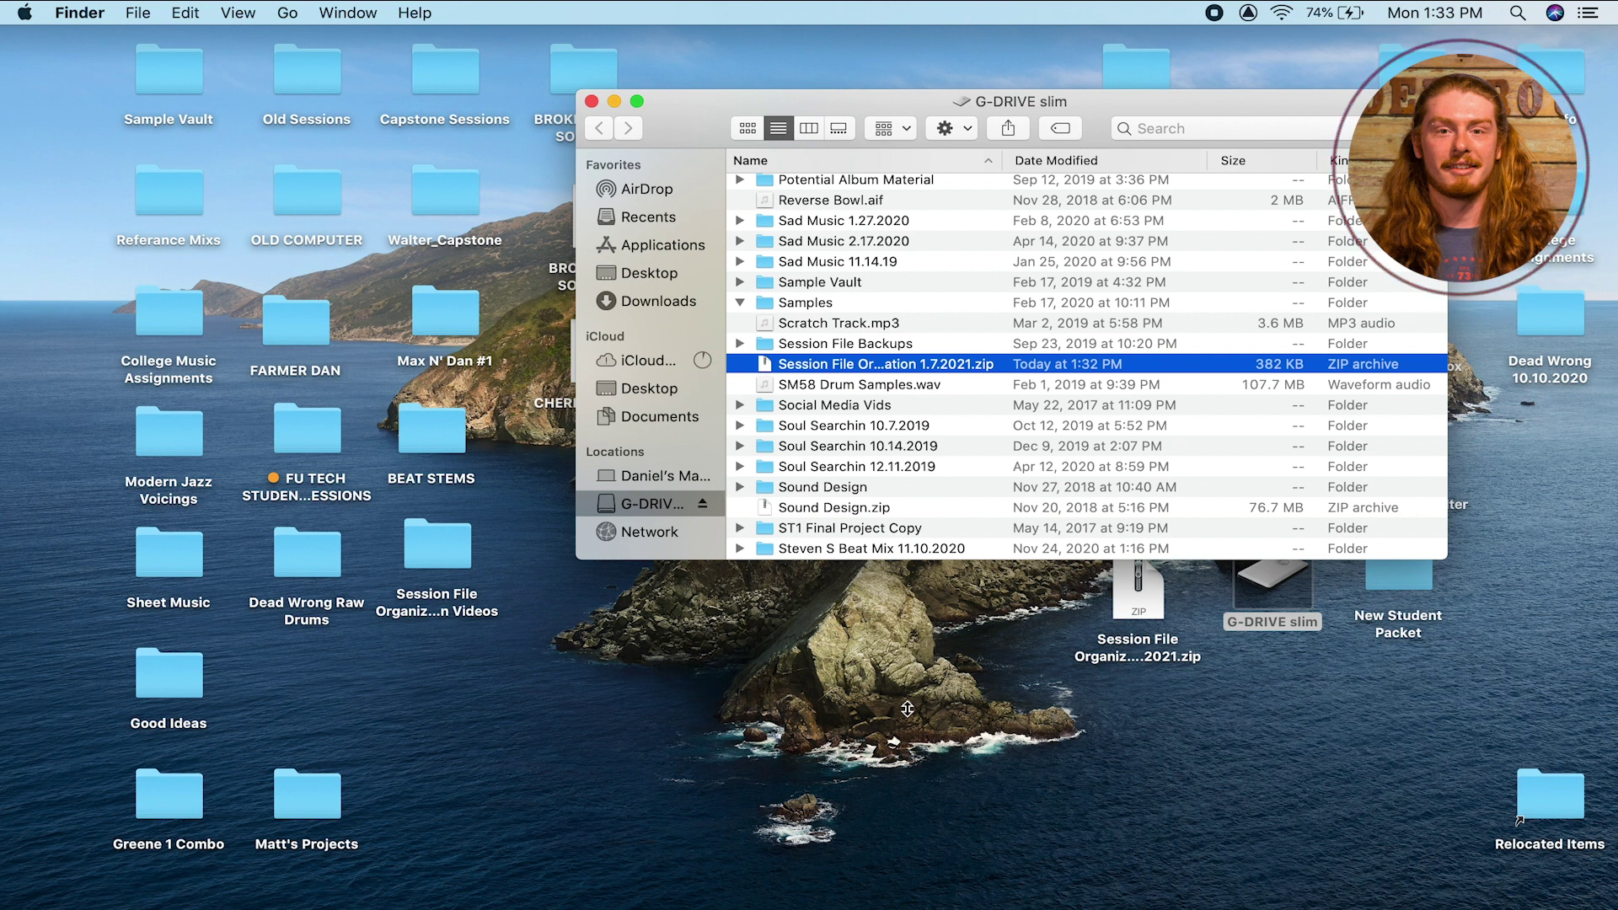
drag(914, 371, 890, 742)
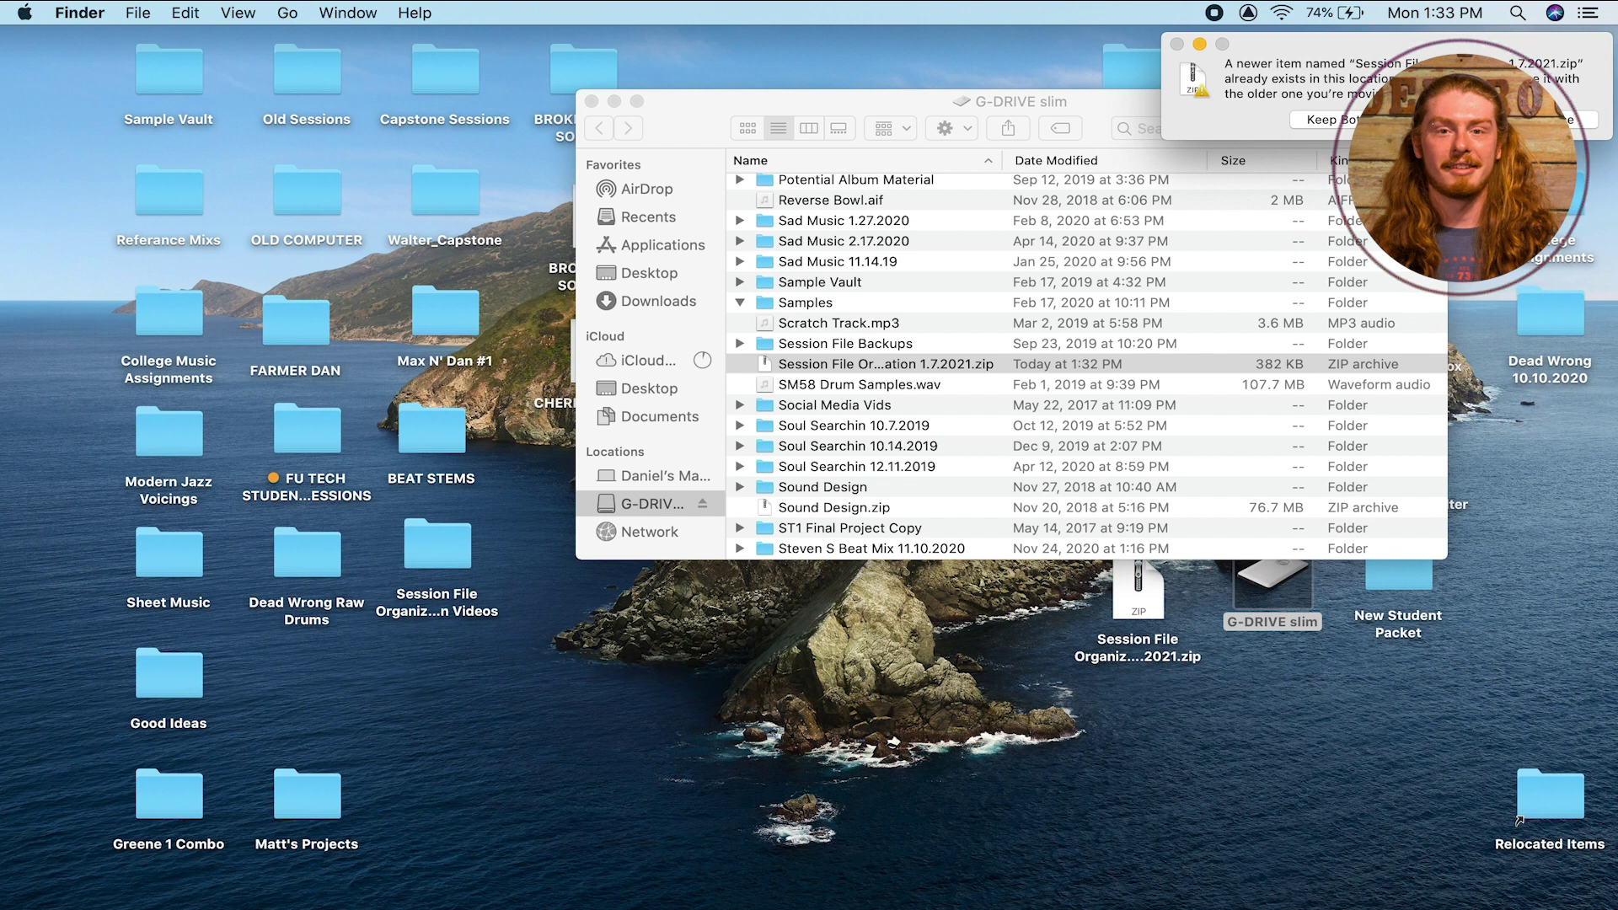
click(1569, 120)
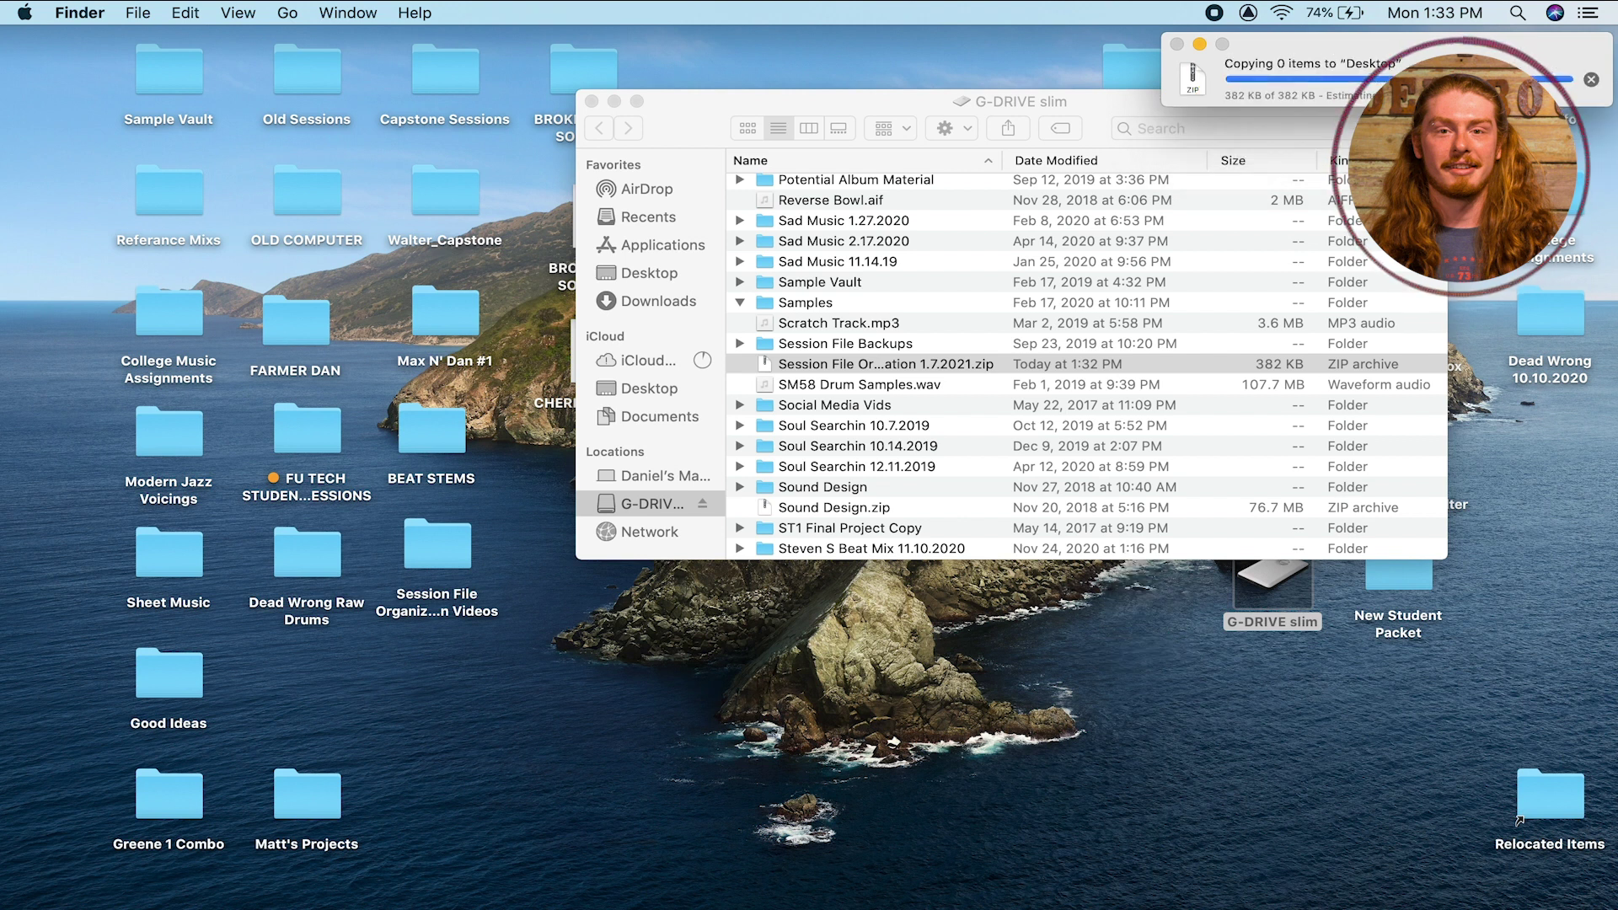
Close the drive window and move the zip beside the G-DRIVE slim icon
click(591, 101)
click(1115, 599)
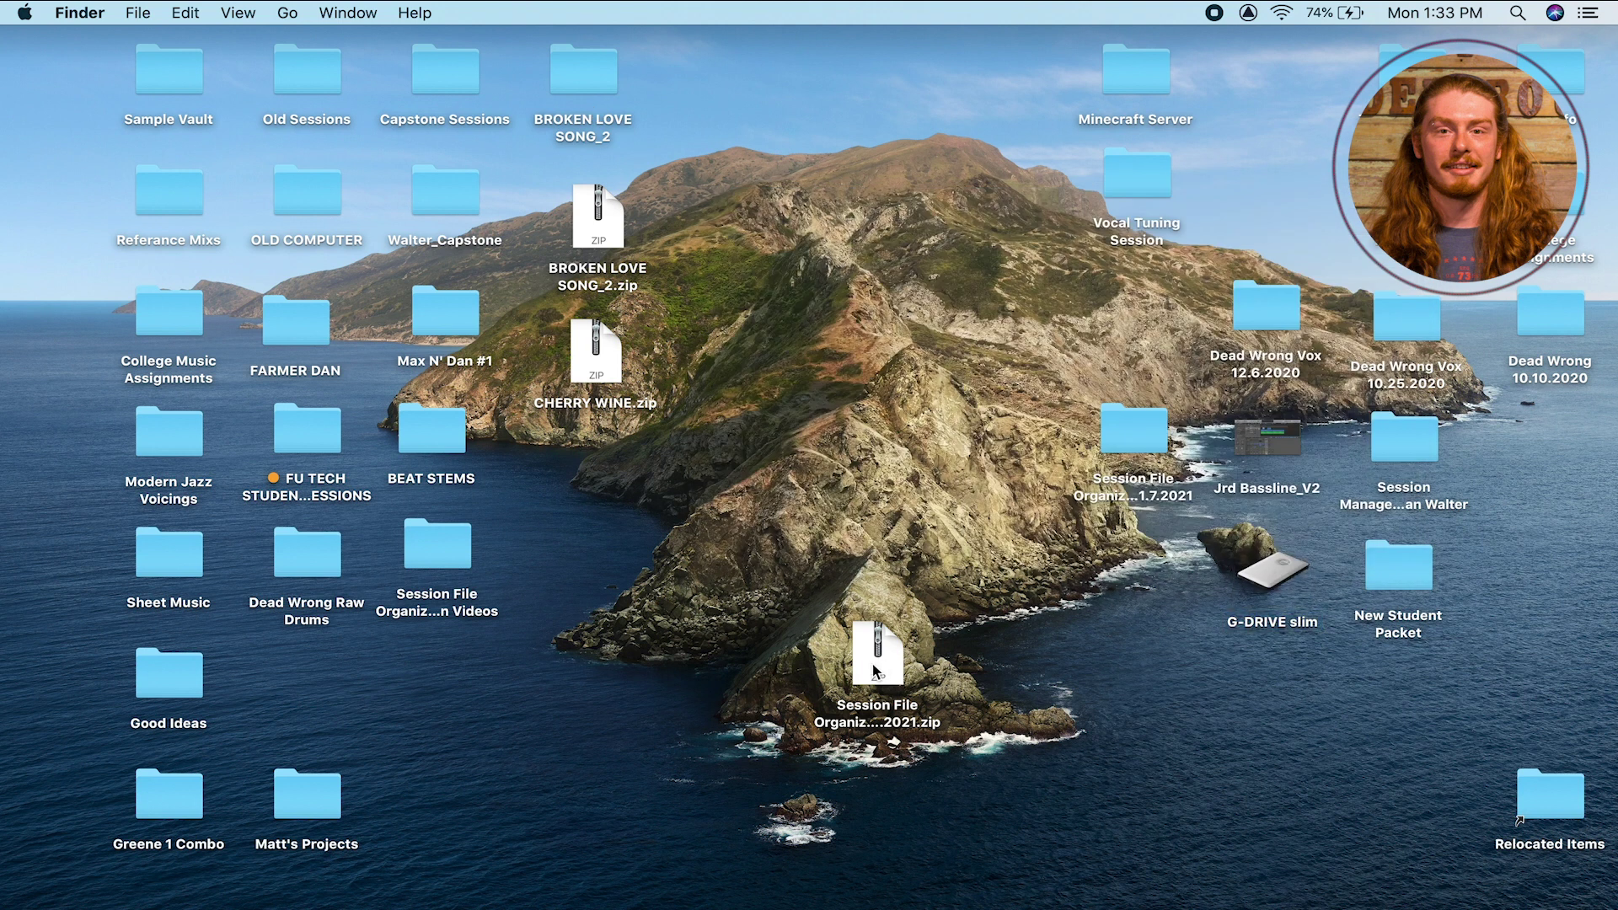
drag(878, 670, 940, 517)
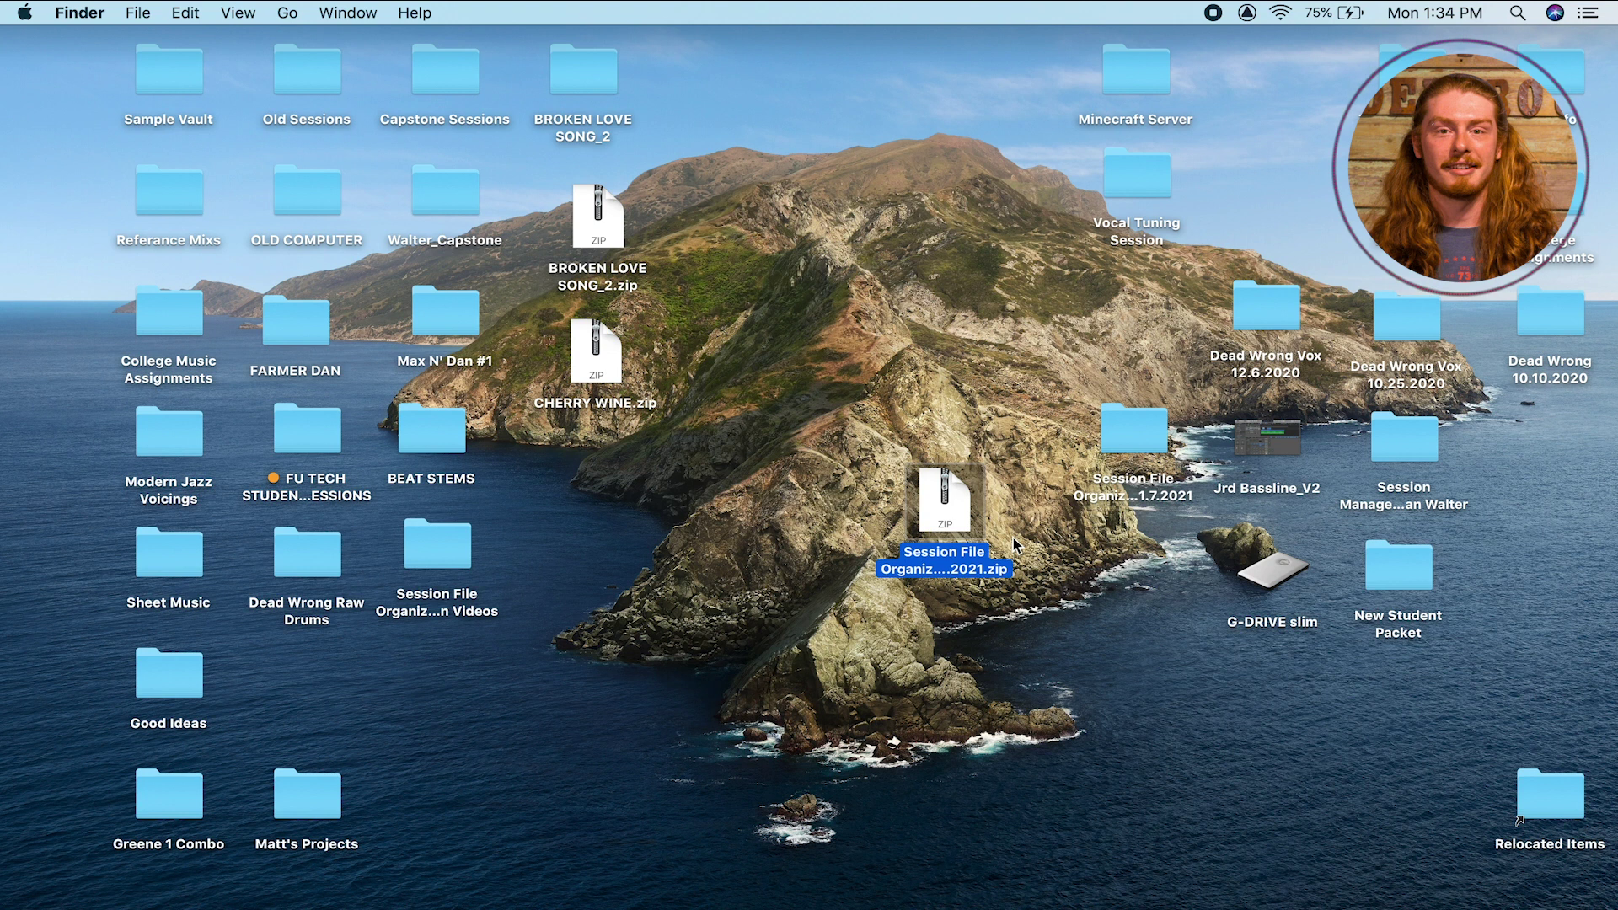
drag(927, 498, 1094, 556)
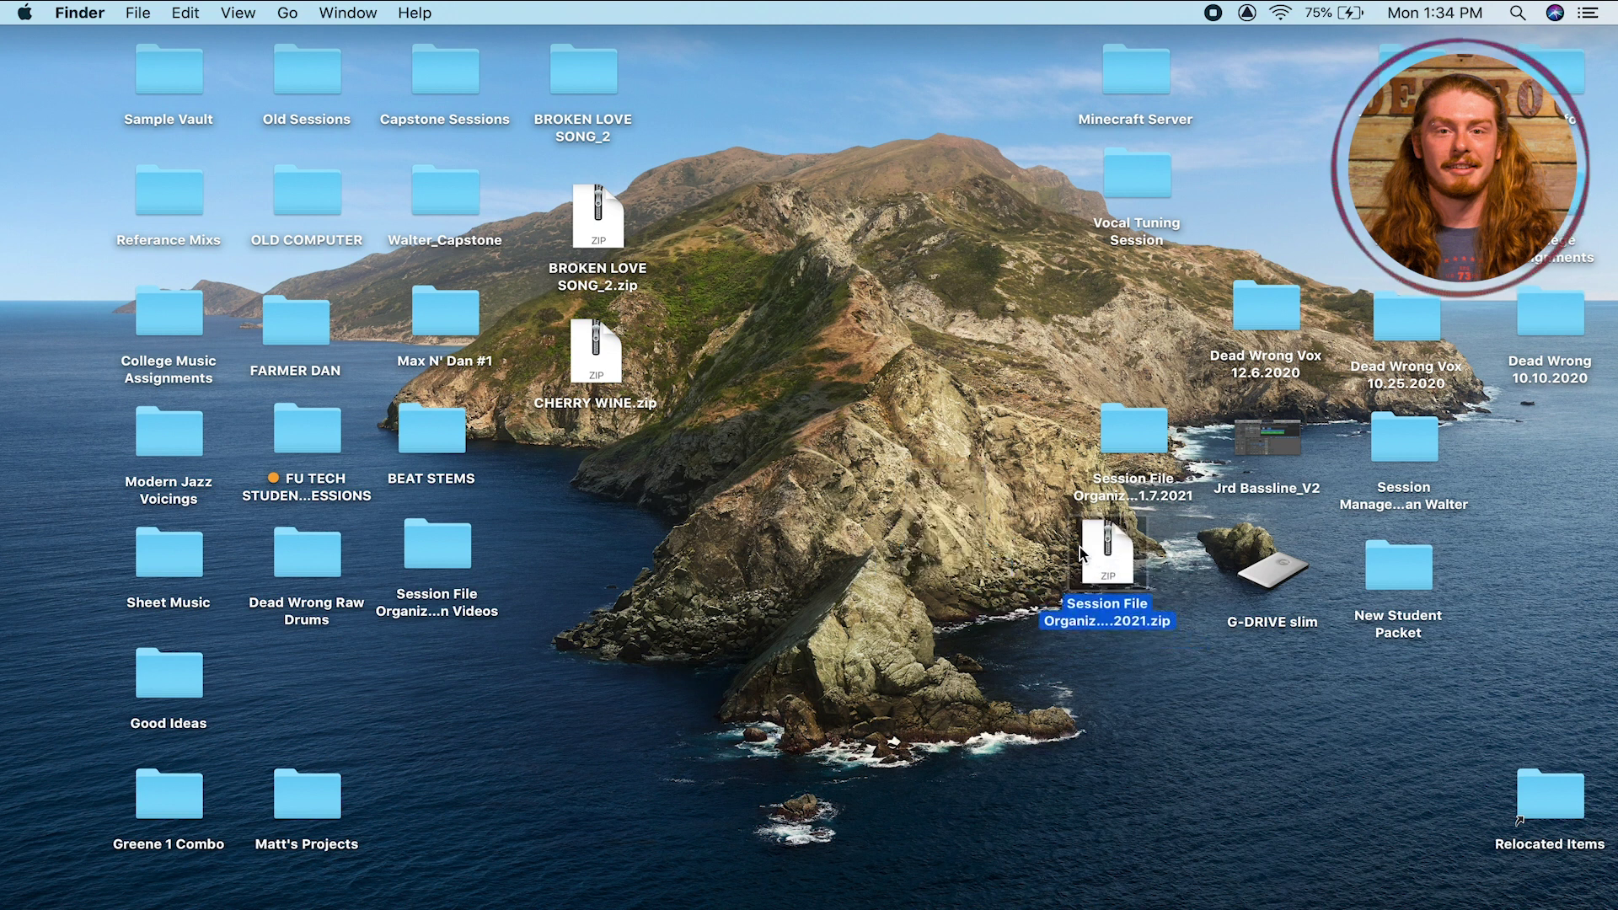
Test-unzip the archive, trash the extracted folder, raise the zip, and bring Chrome back
click(986, 497)
double_click(1096, 549)
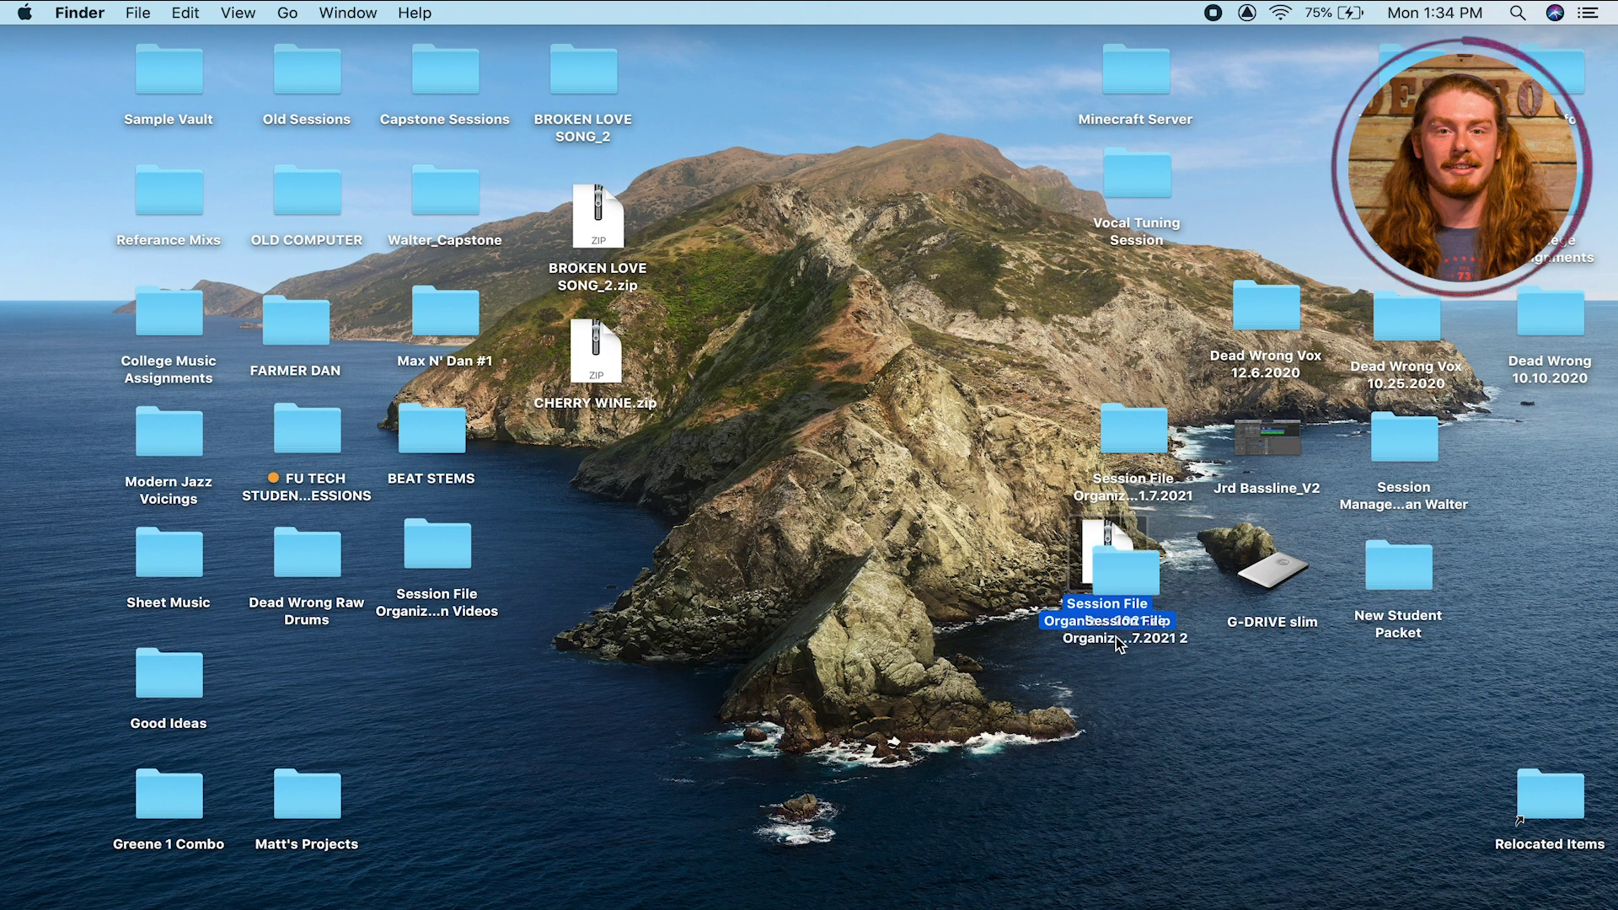
drag(1136, 574, 1332, 799)
key(super+BackSpace)
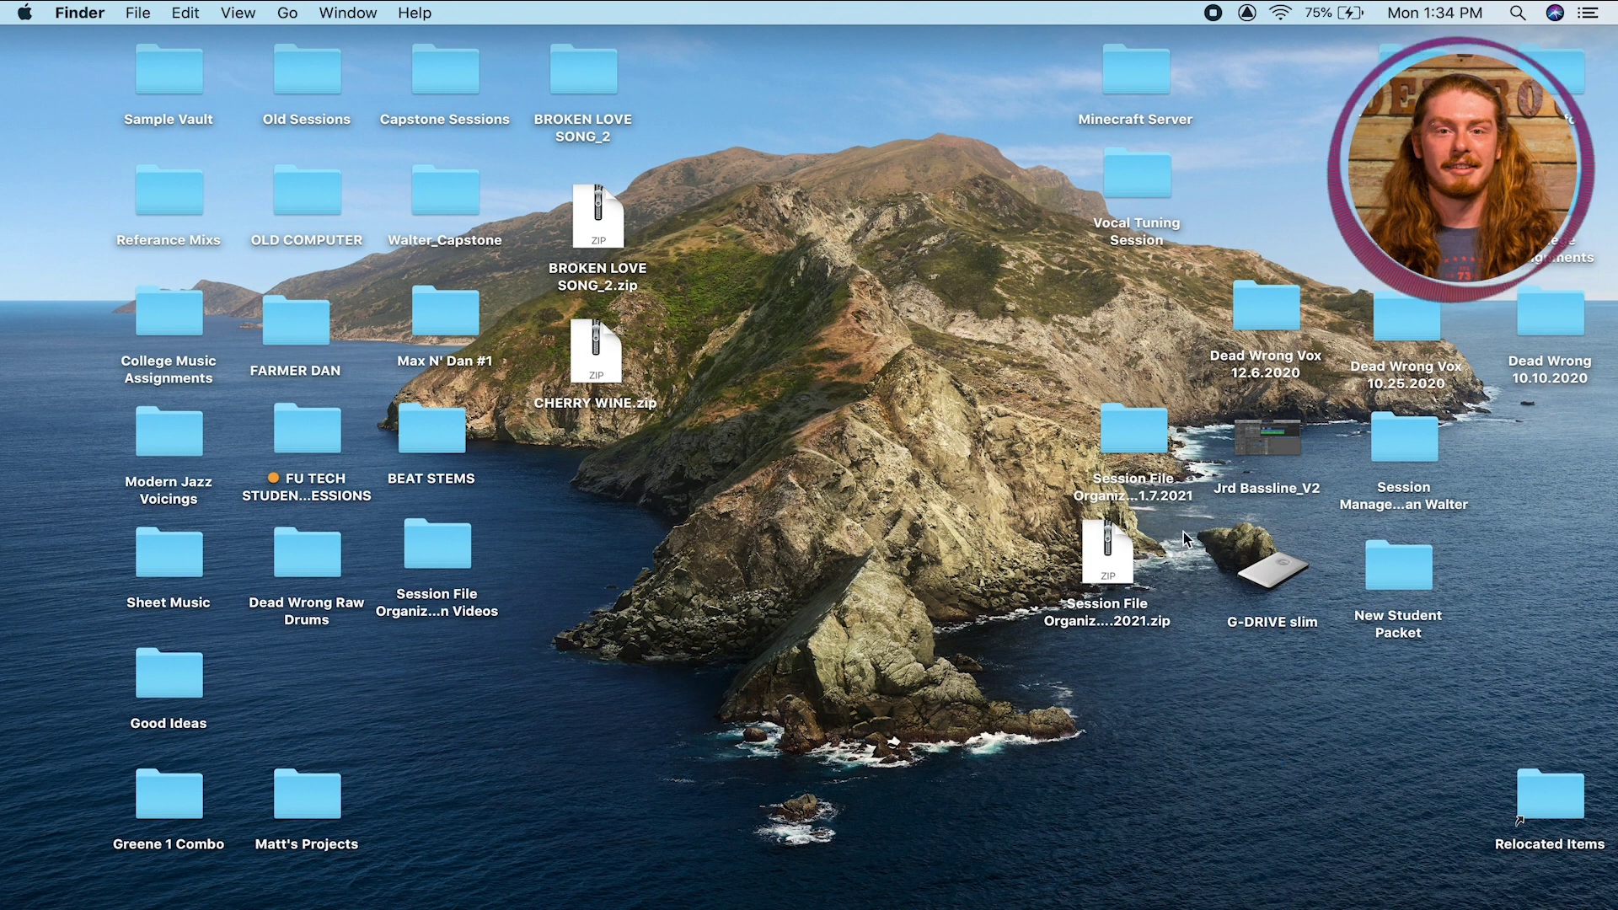
drag(1107, 556, 979, 438)
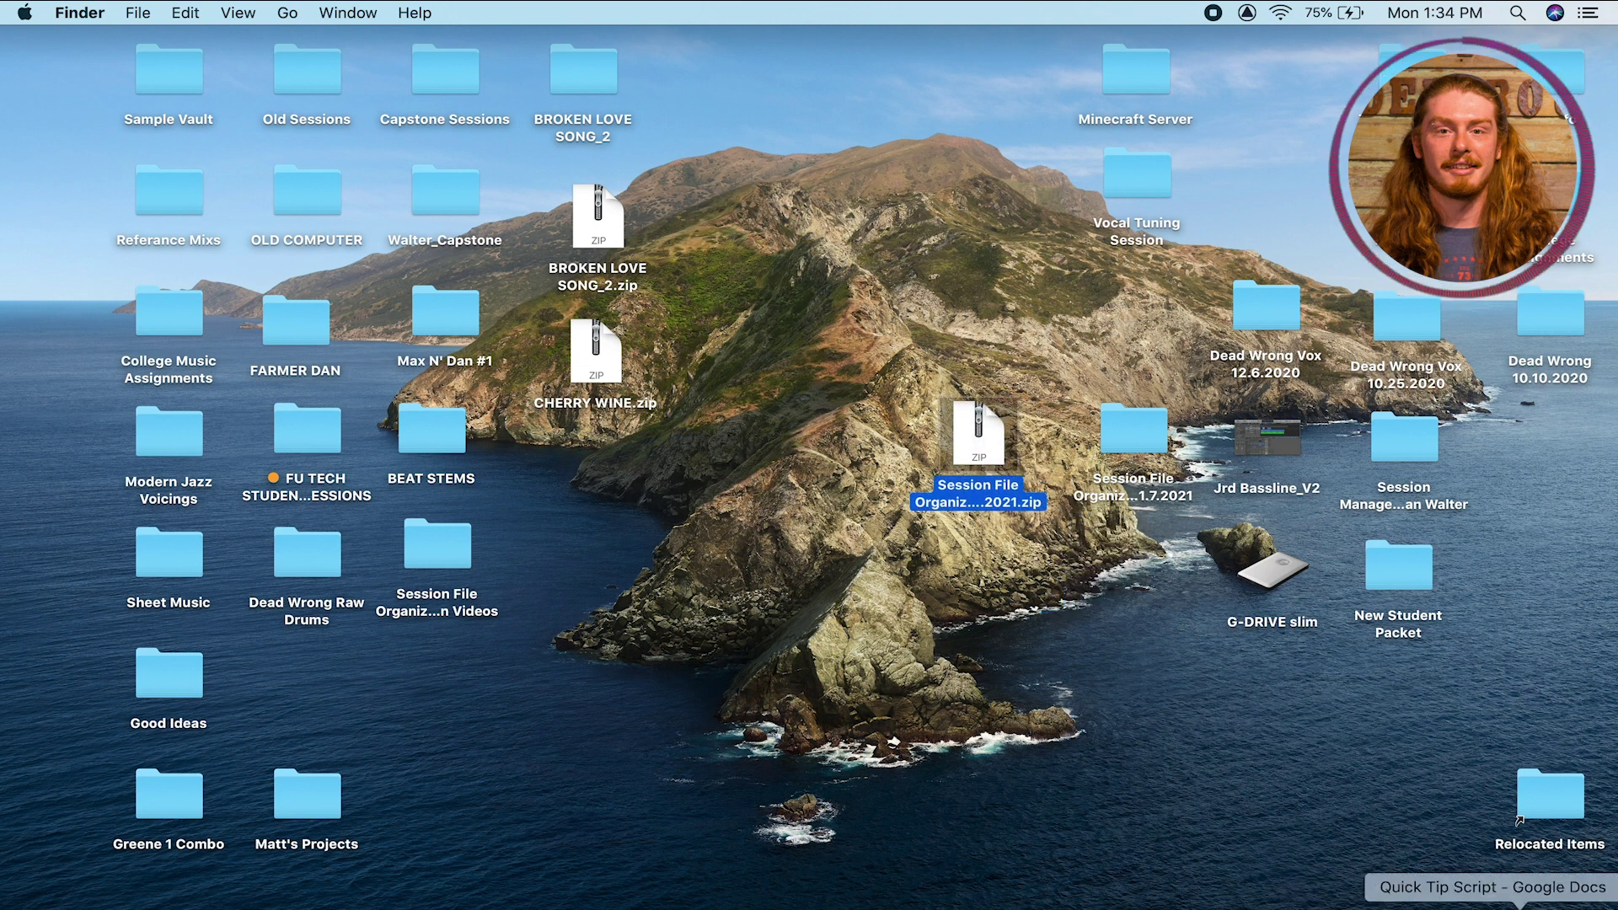
click(1427, 900)
Open WeTransfer in a new tab and drag the Session File zip from the desktop into it
click(1244, 50)
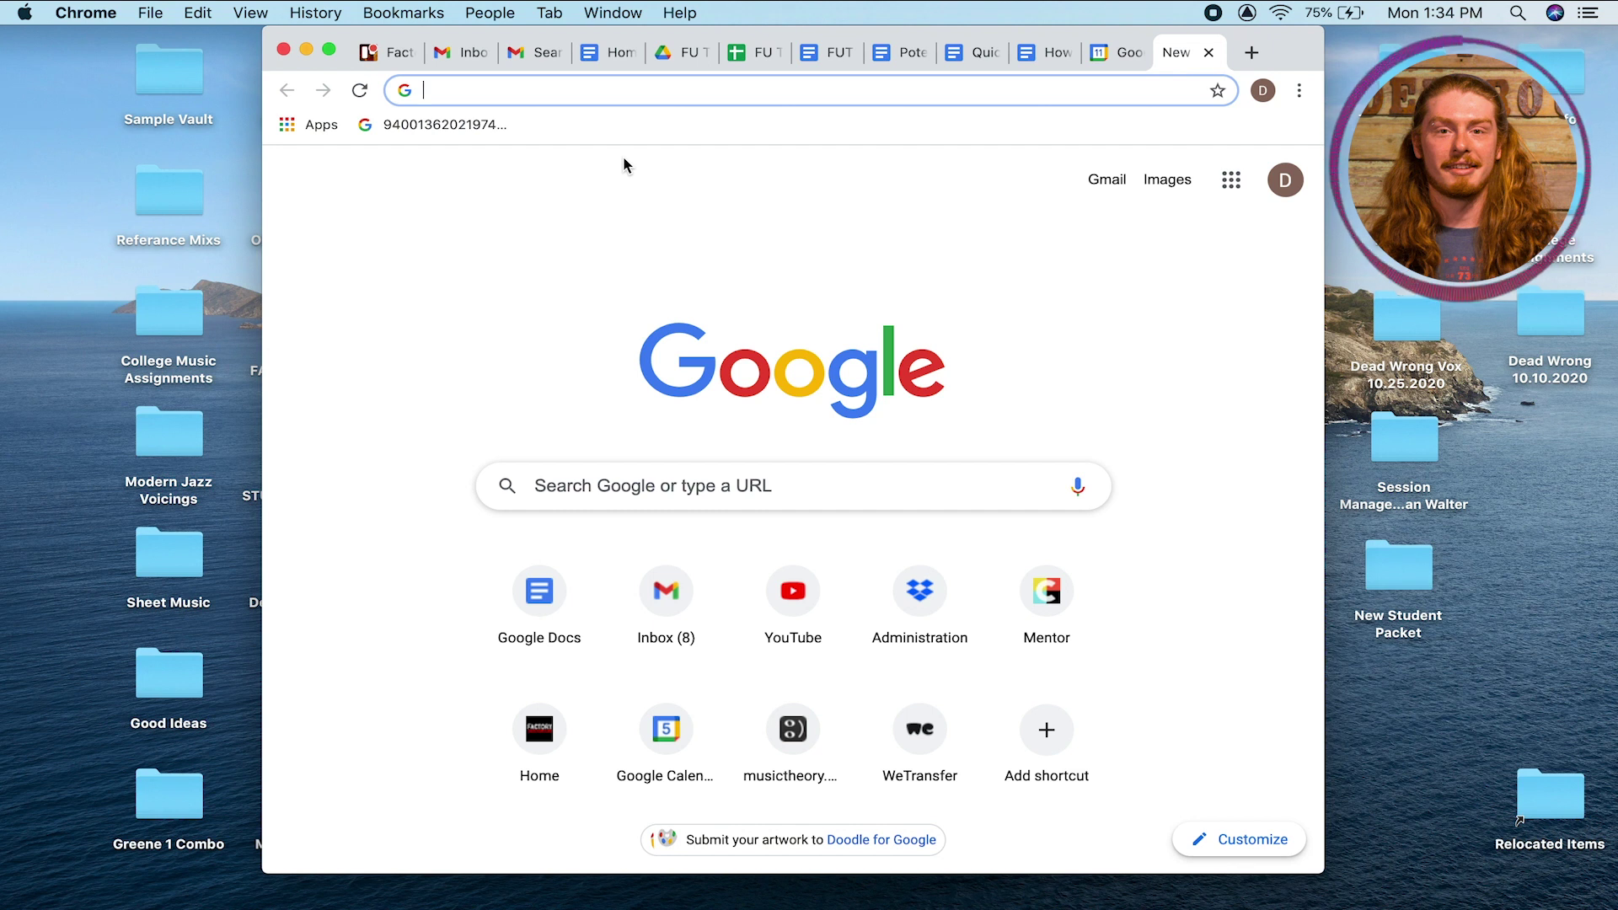
text(we)
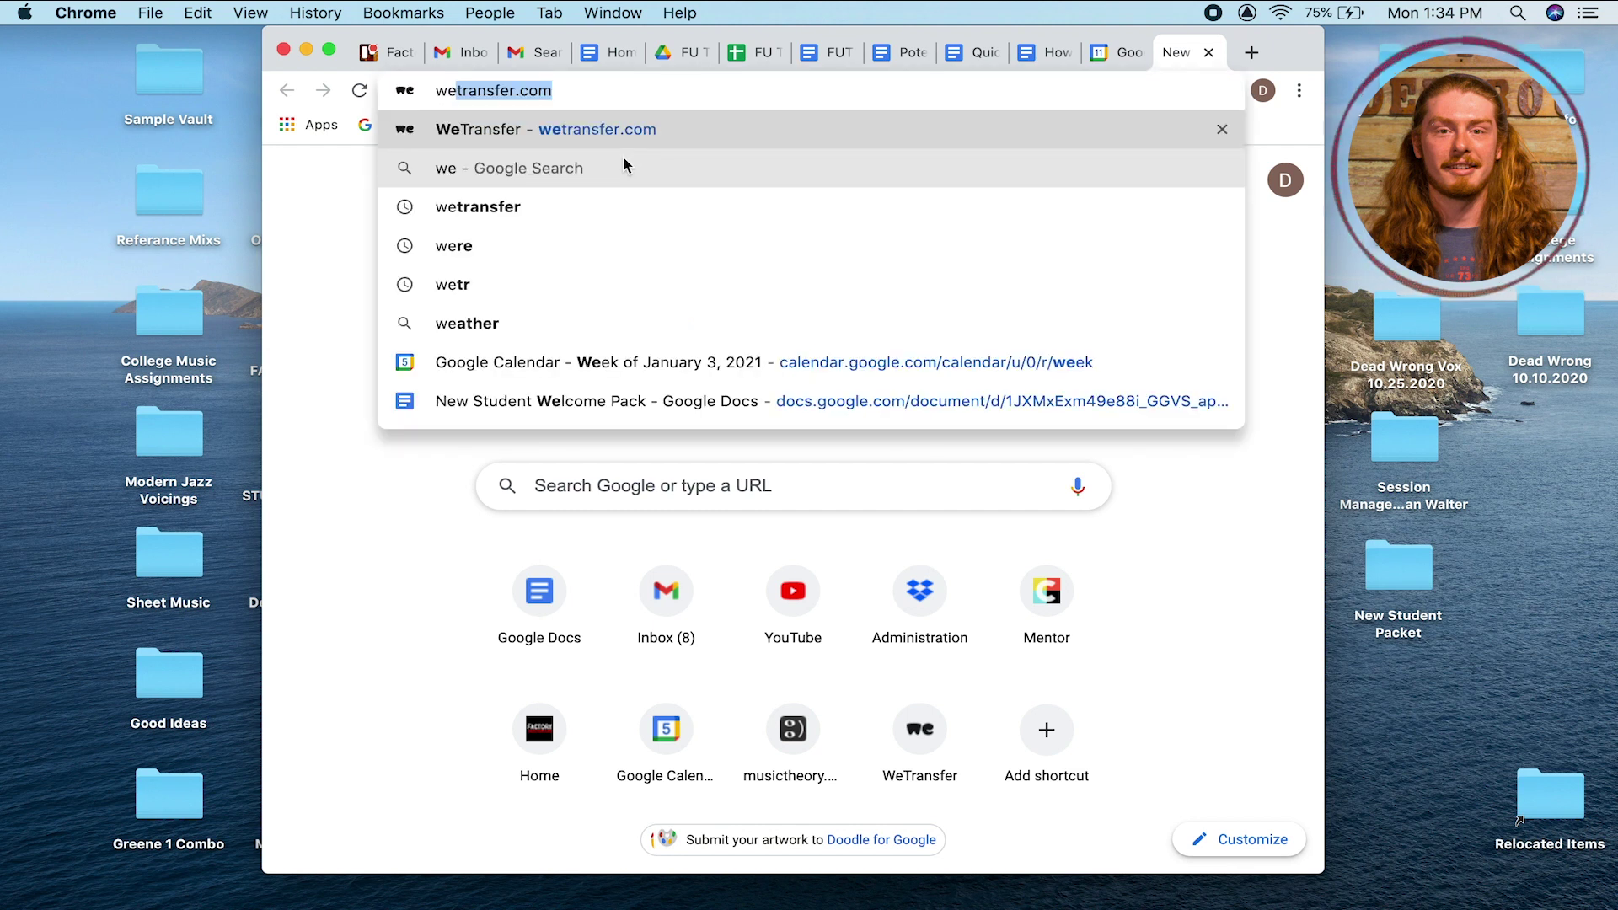
key(Return)
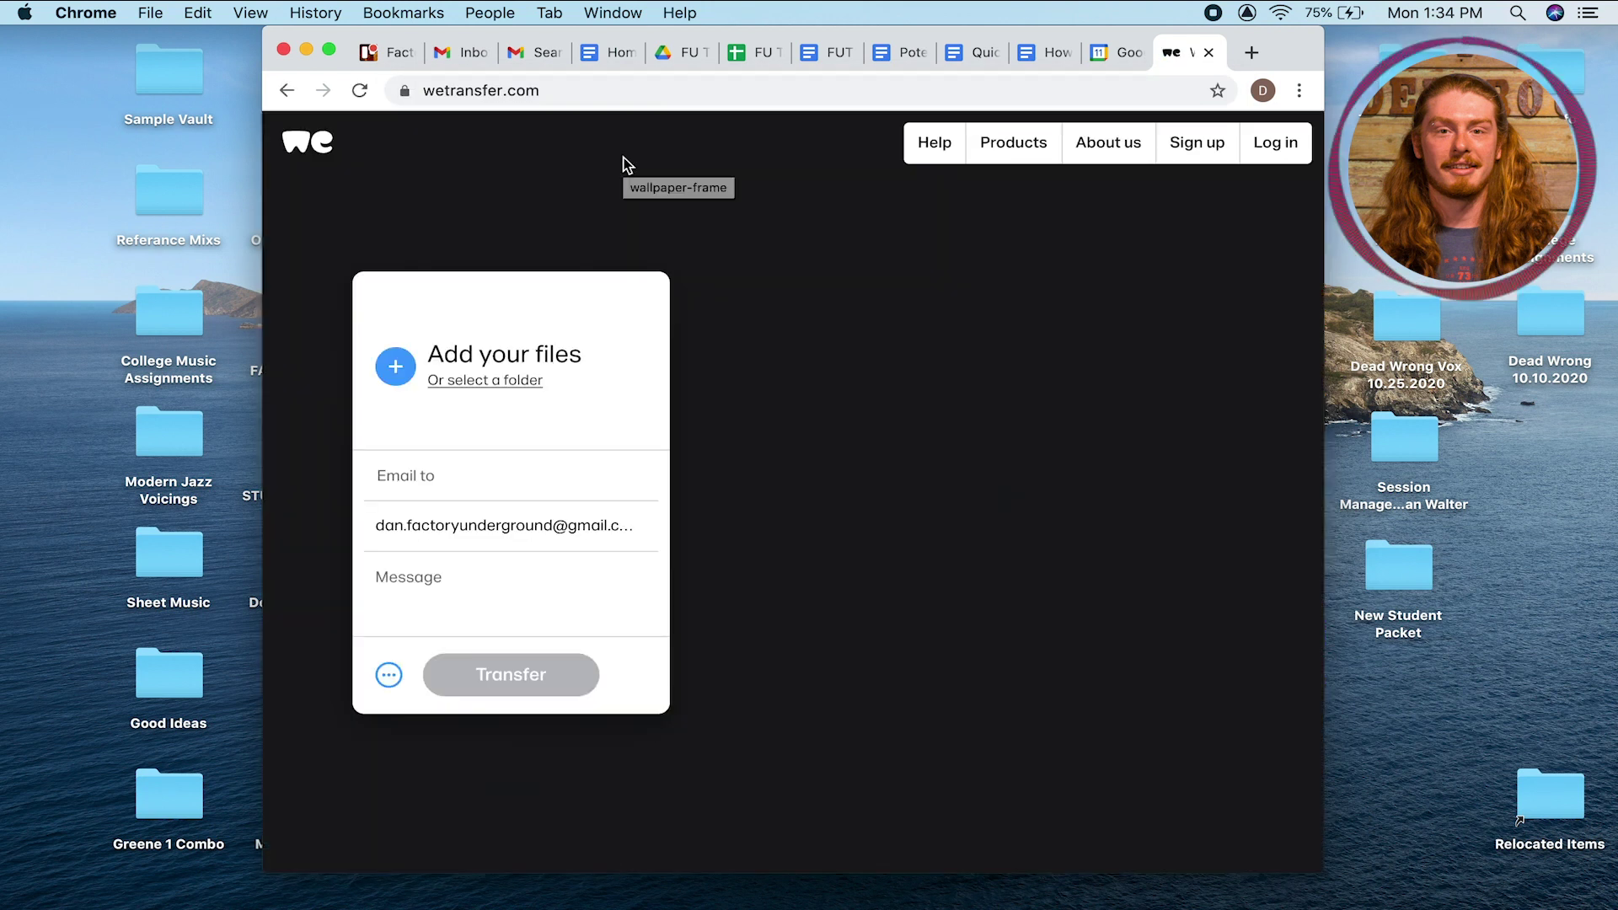
click(476, 485)
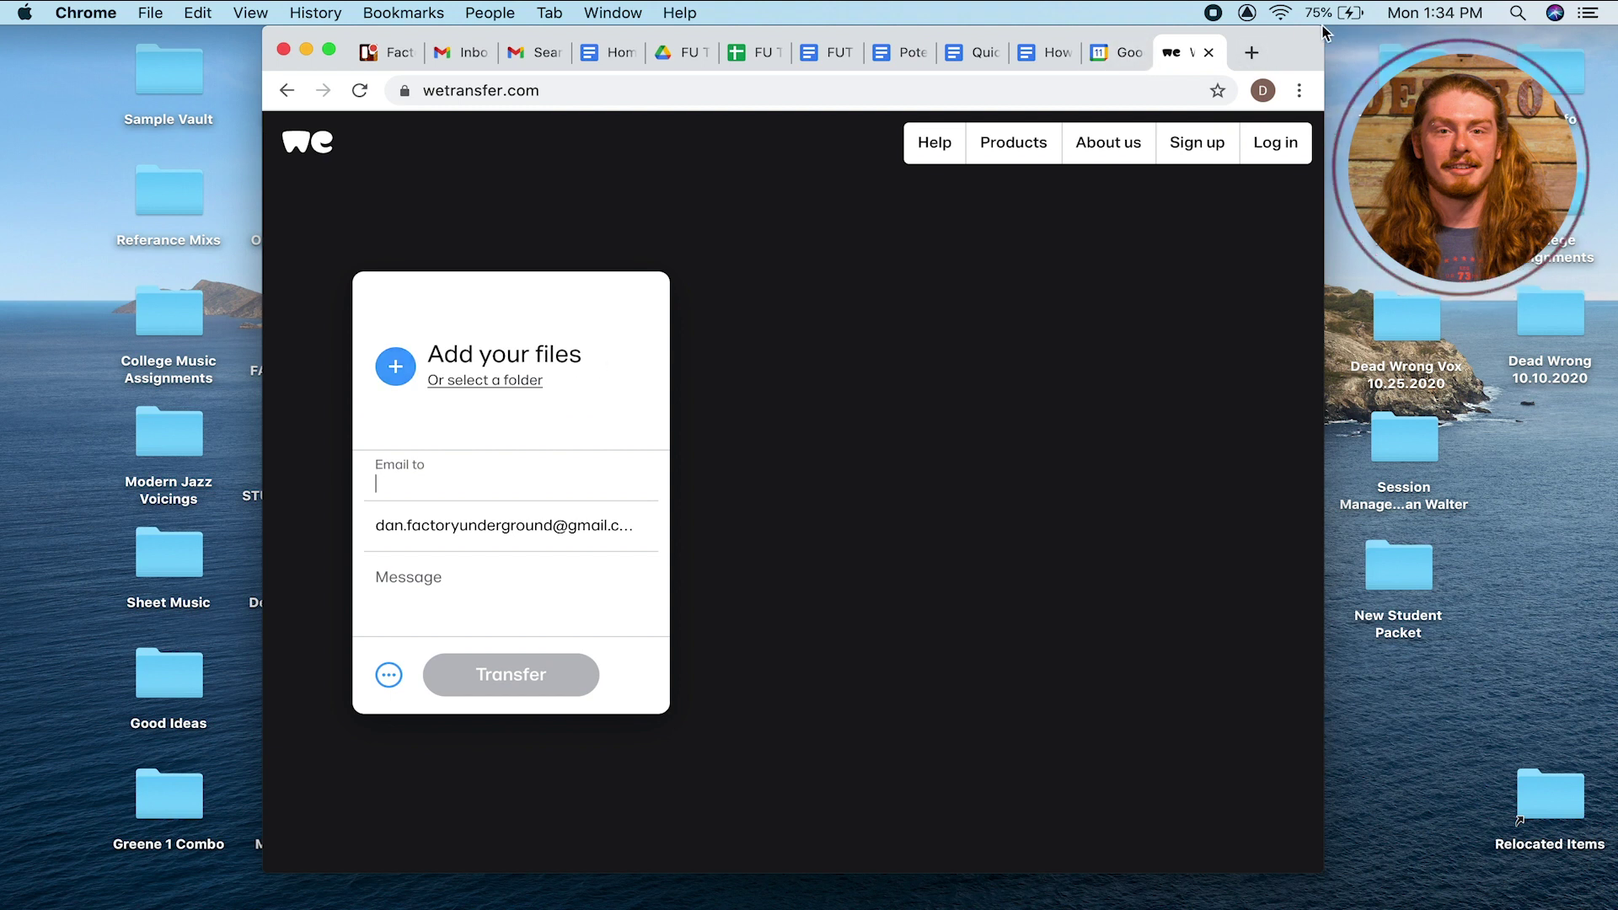
key(ctrl+alt+e)
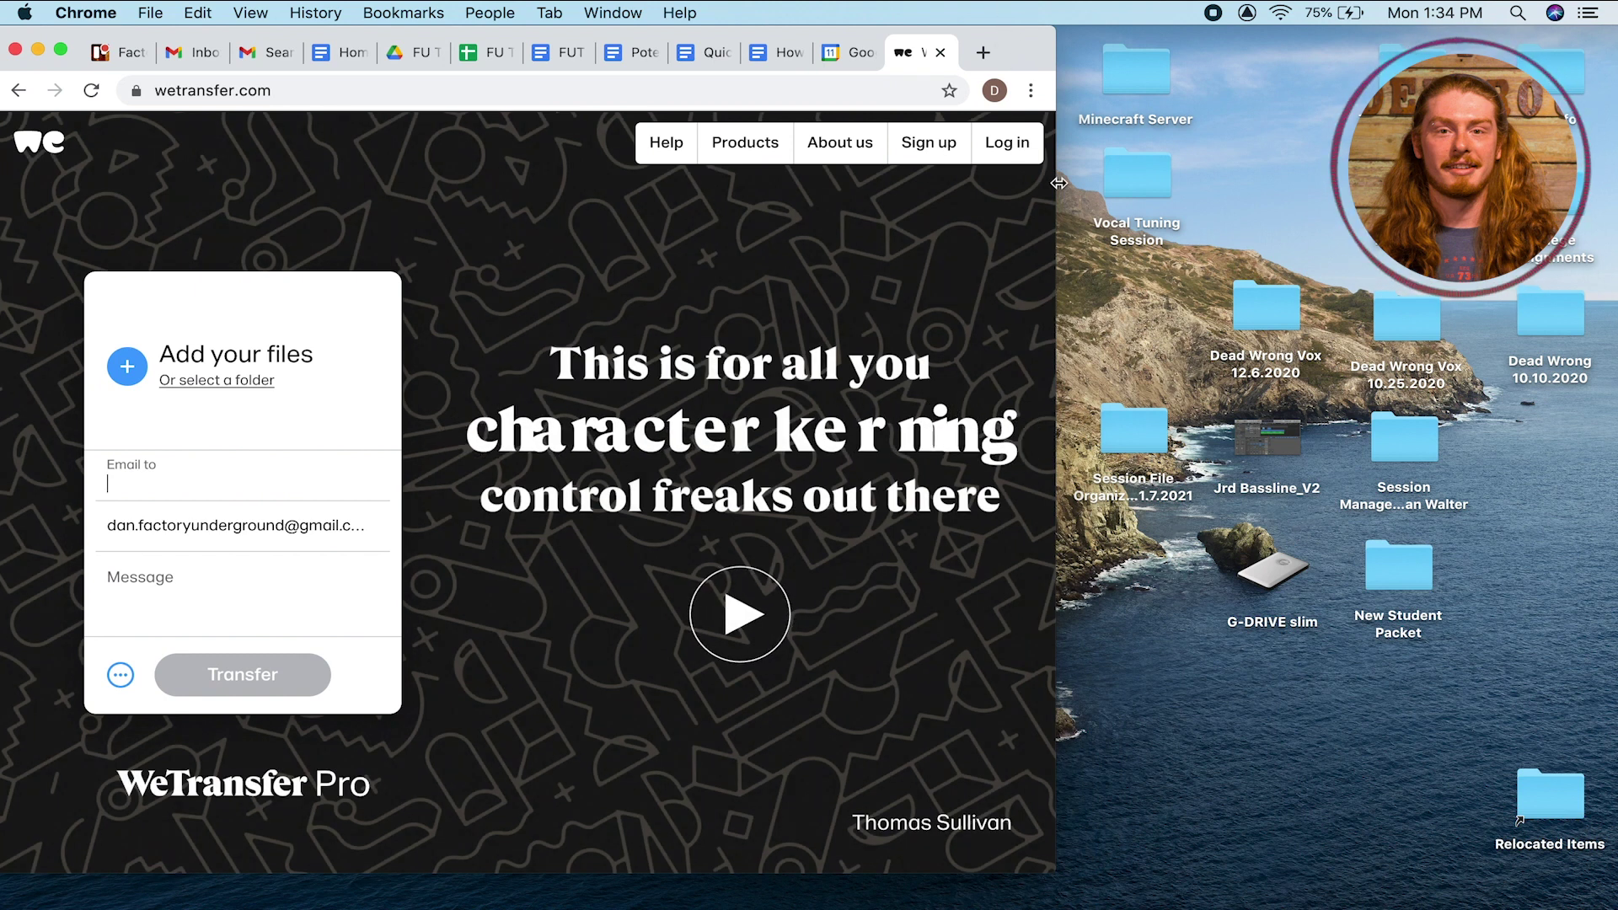
drag(1059, 183, 883, 187)
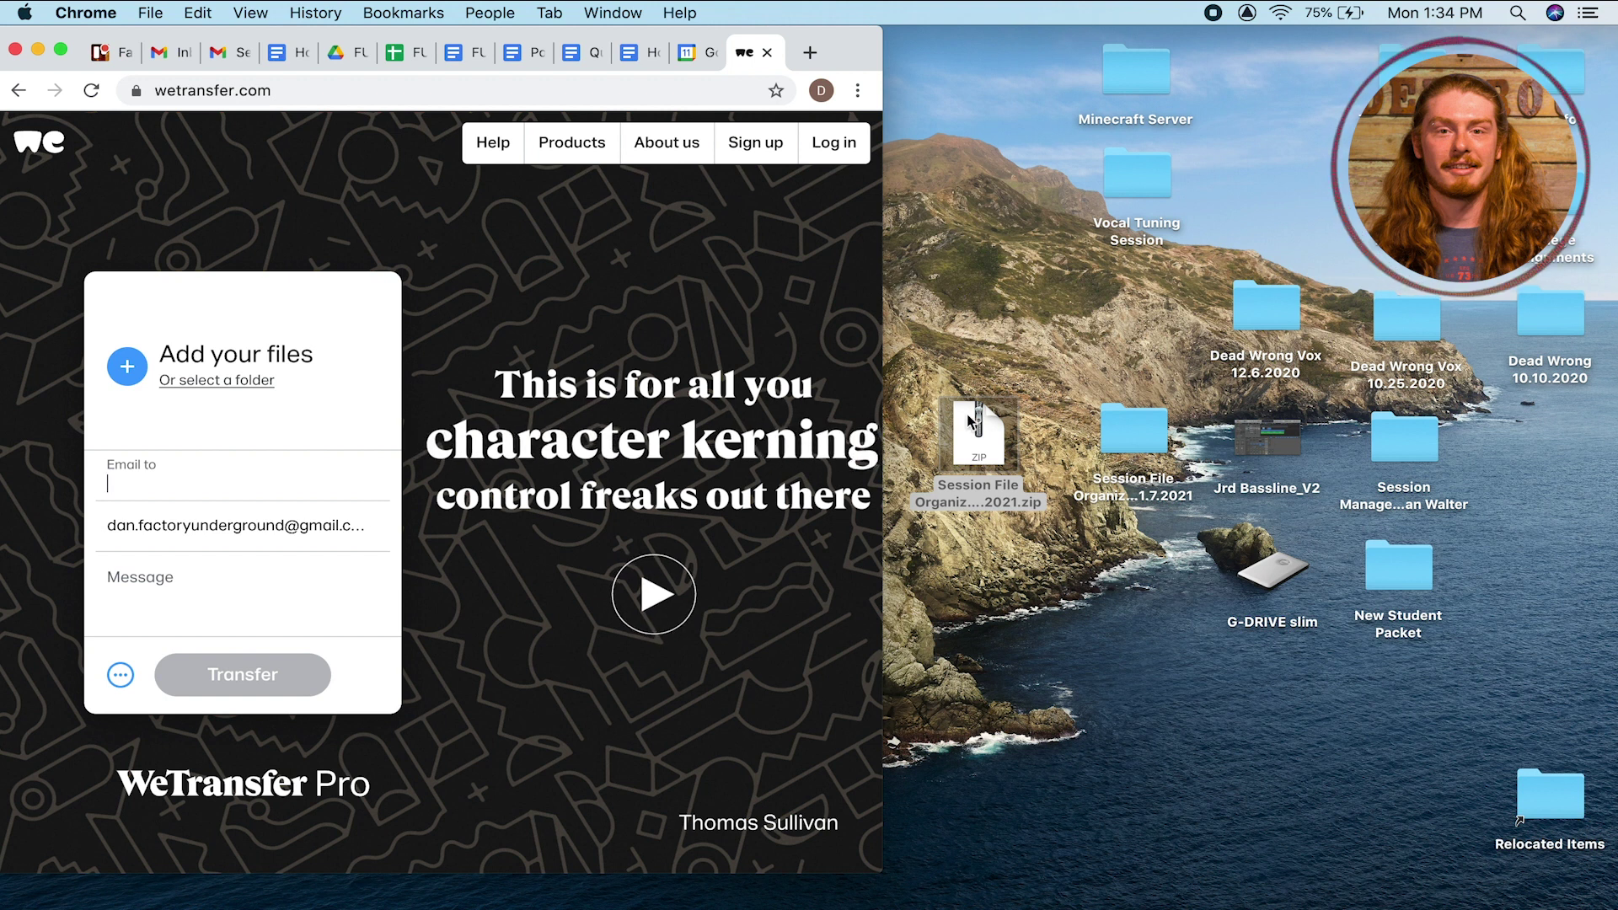
drag(971, 419, 581, 376)
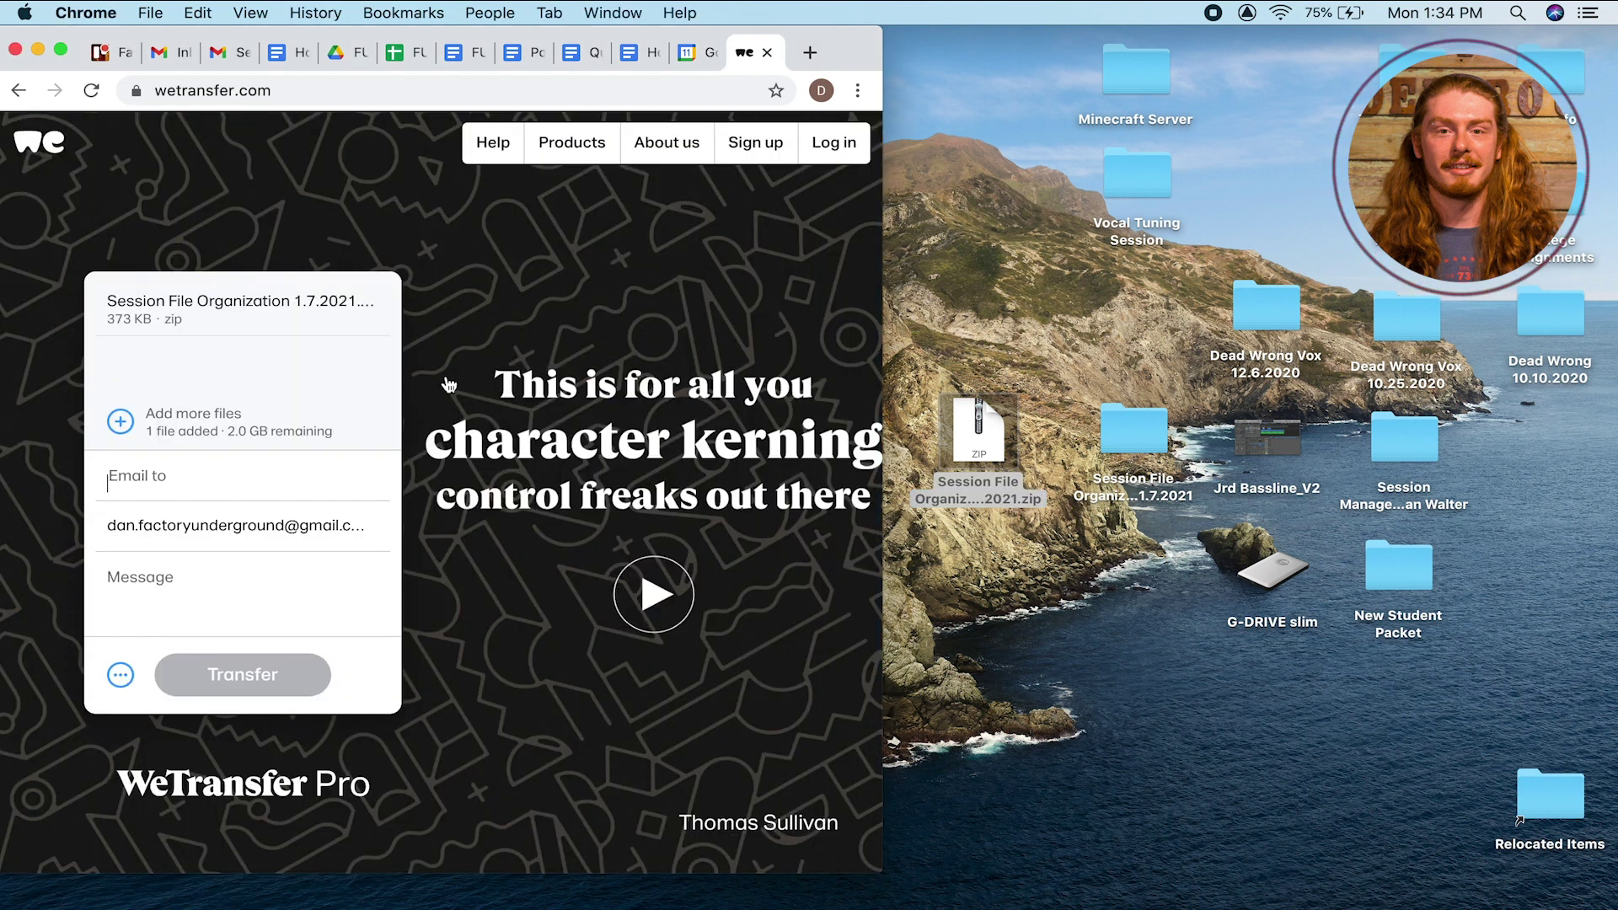
Enter the recipient's email from the suggestions and start the transfer
click(214, 474)
text(fact)
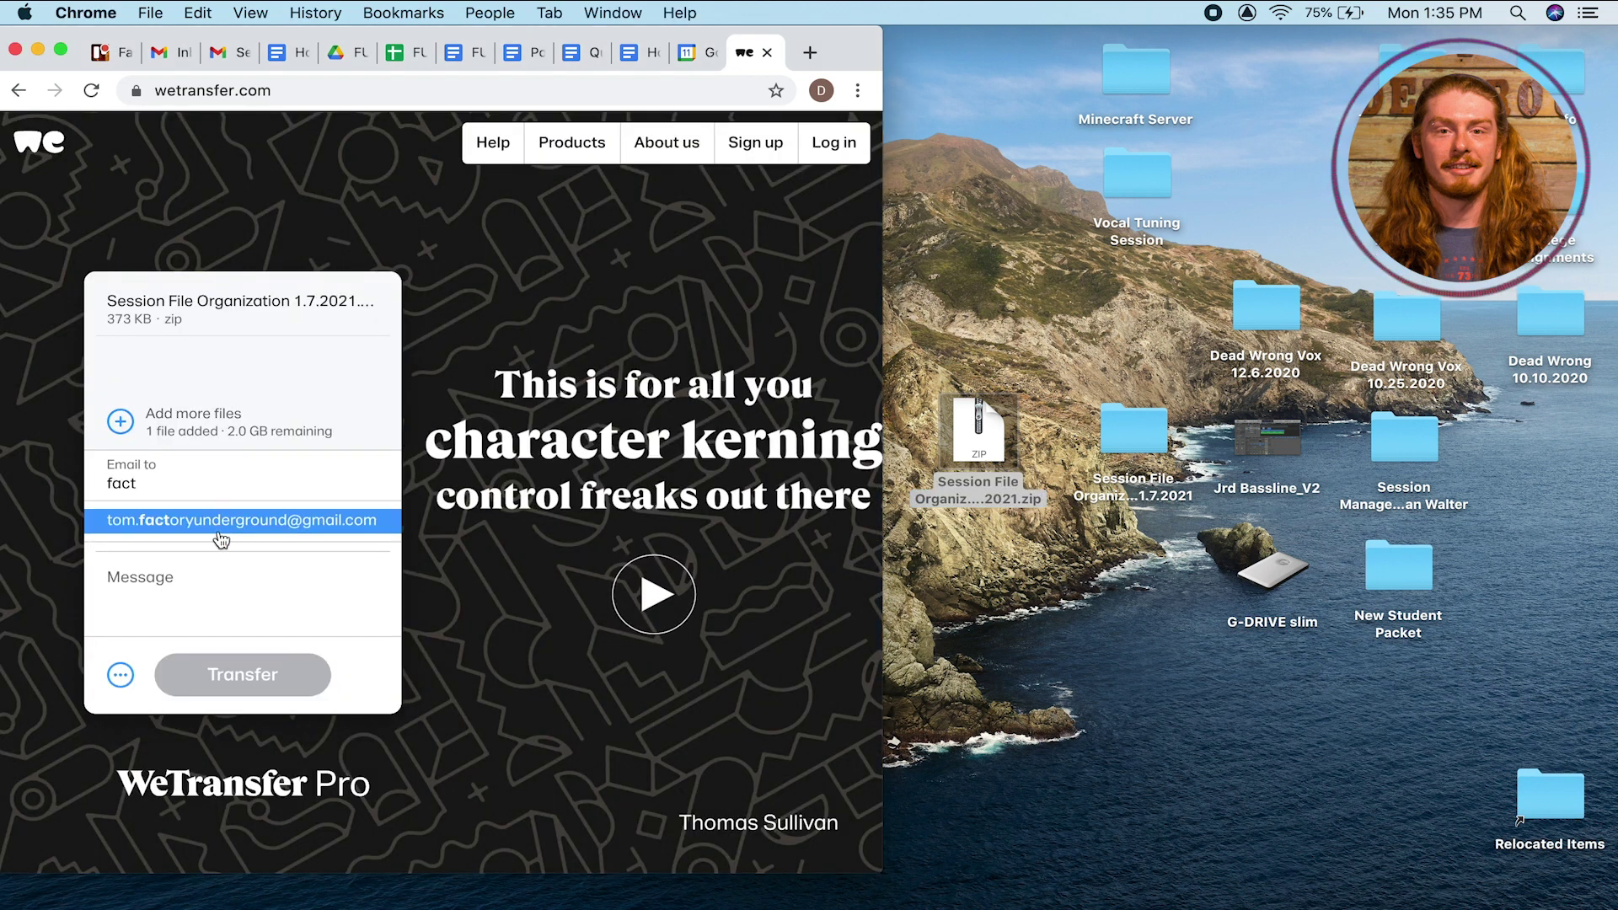
click(219, 522)
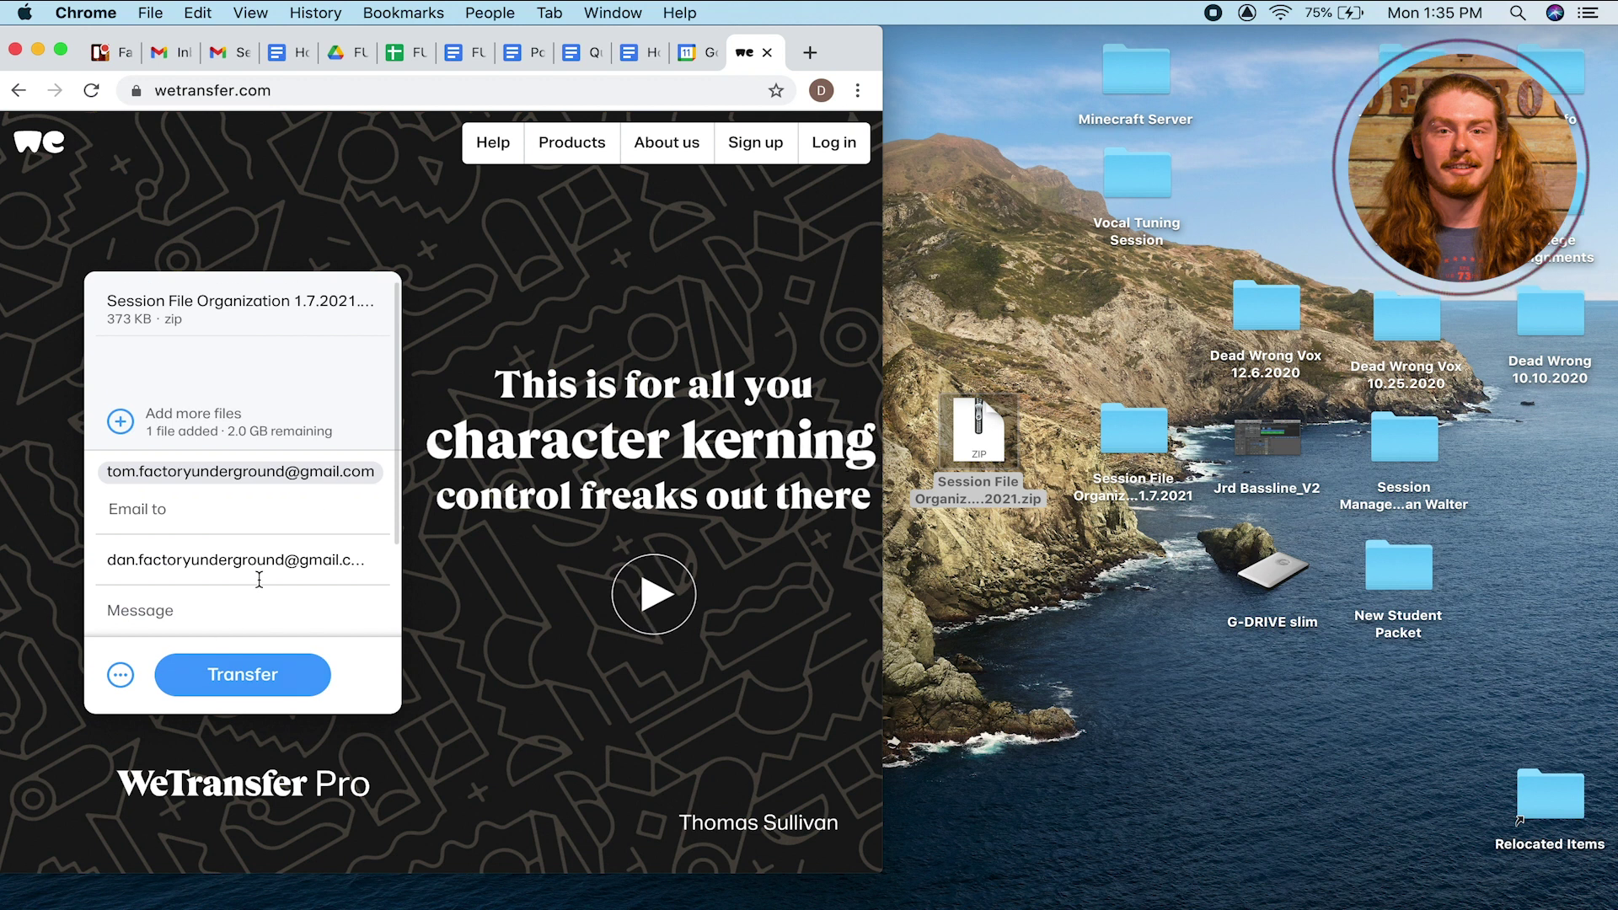
scroll(261, 579, down, 1)
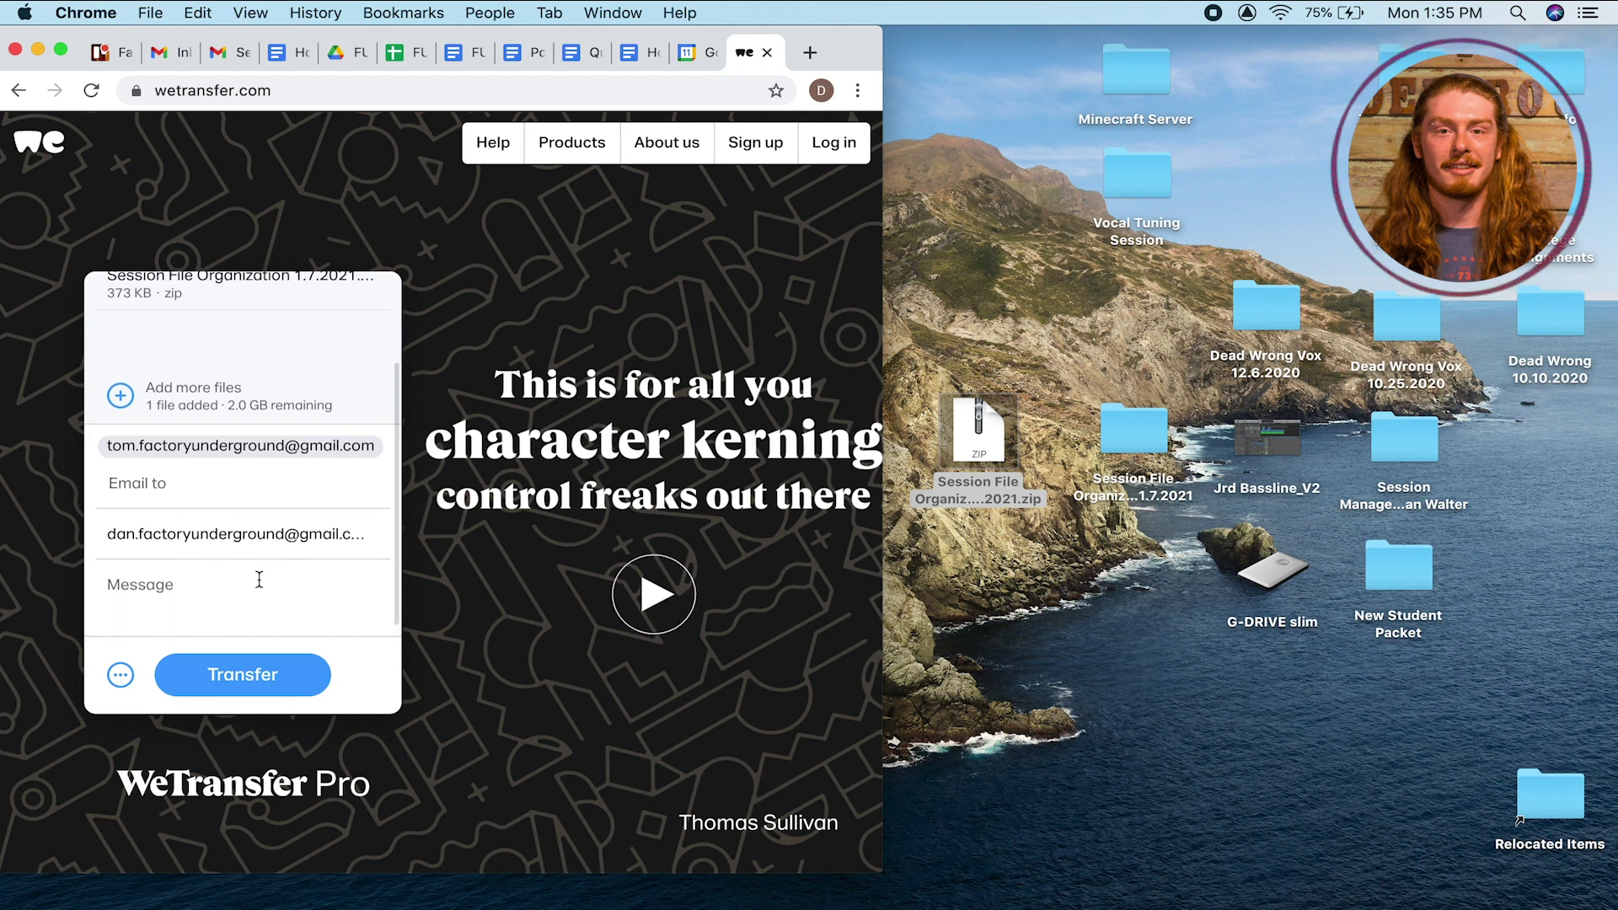
click(252, 666)
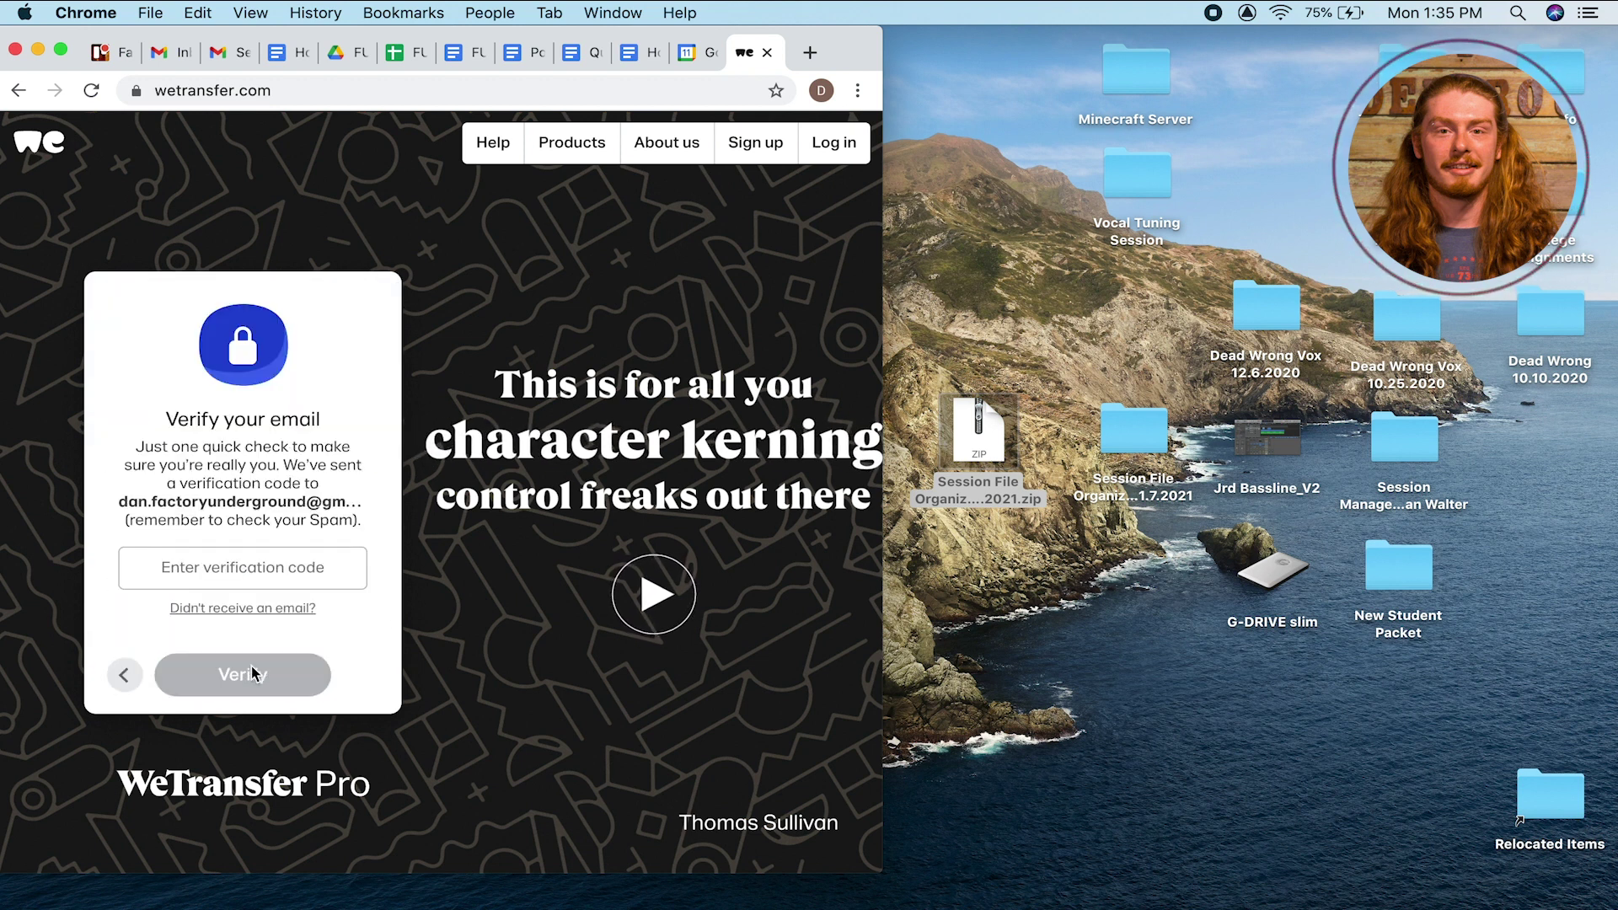
Copy the verification code from the WeTransfer email in Gmail and paste it into the form
click(261, 565)
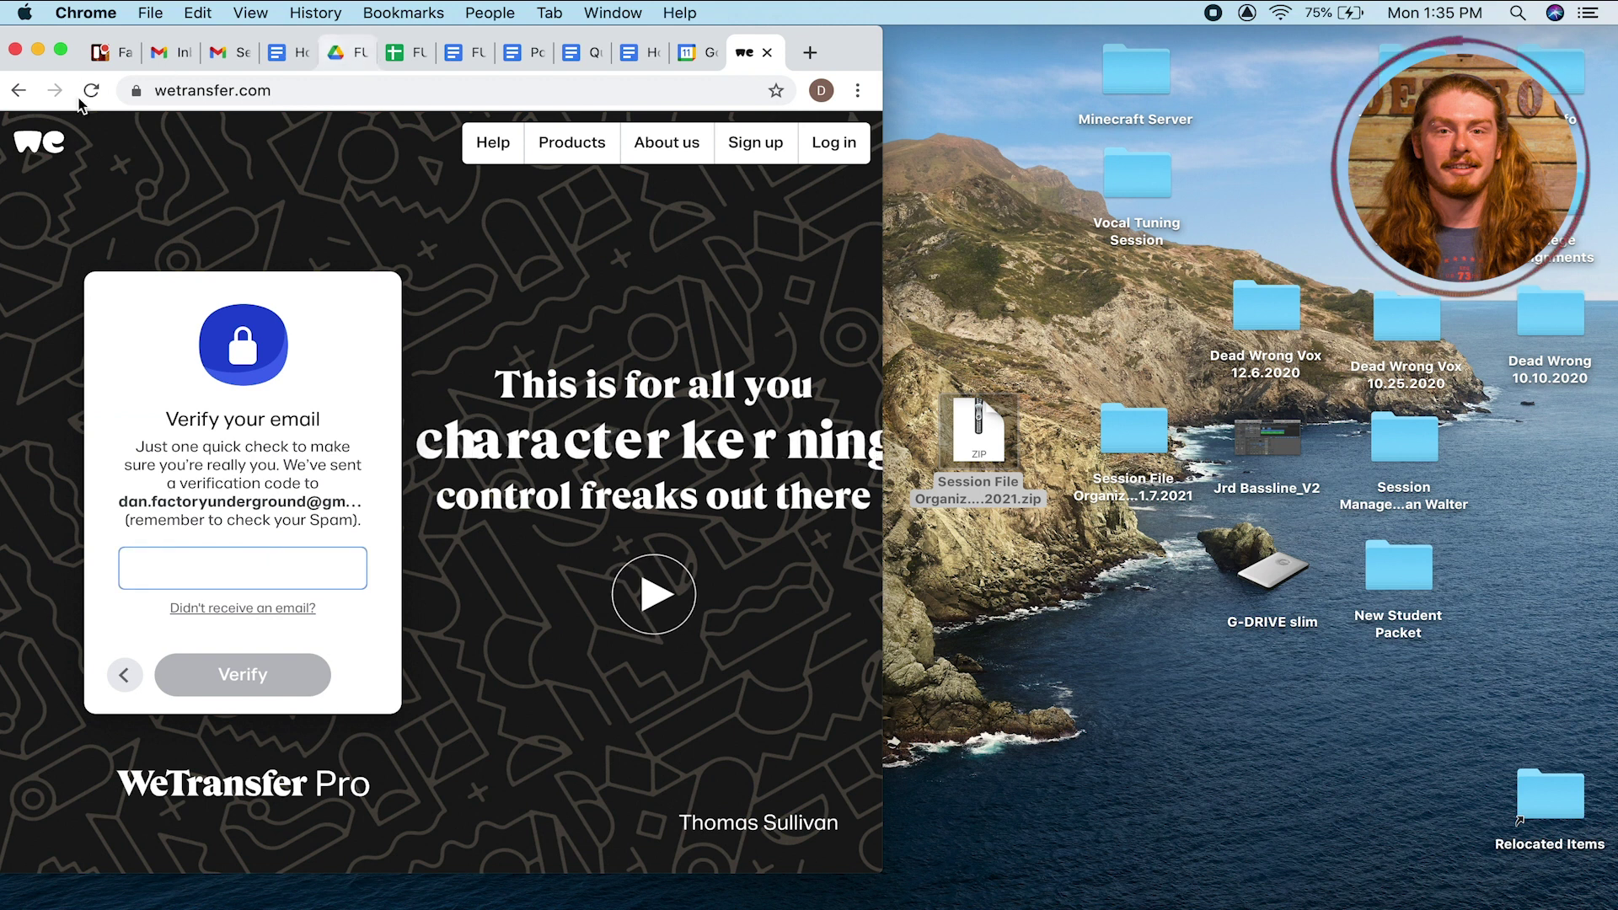
click(171, 63)
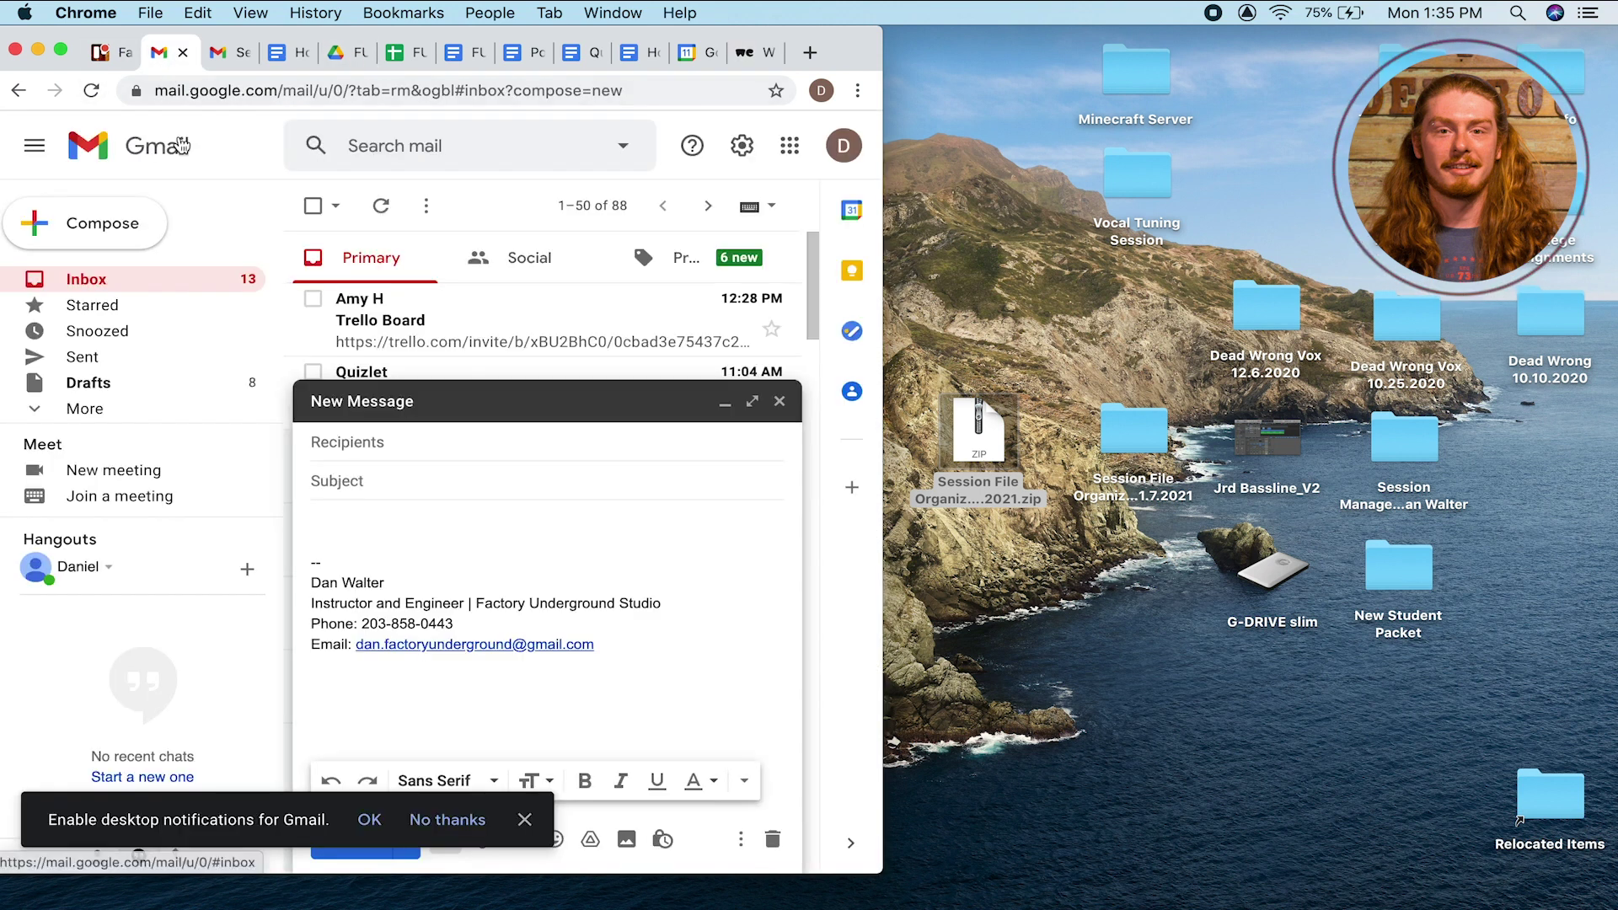
click(787, 401)
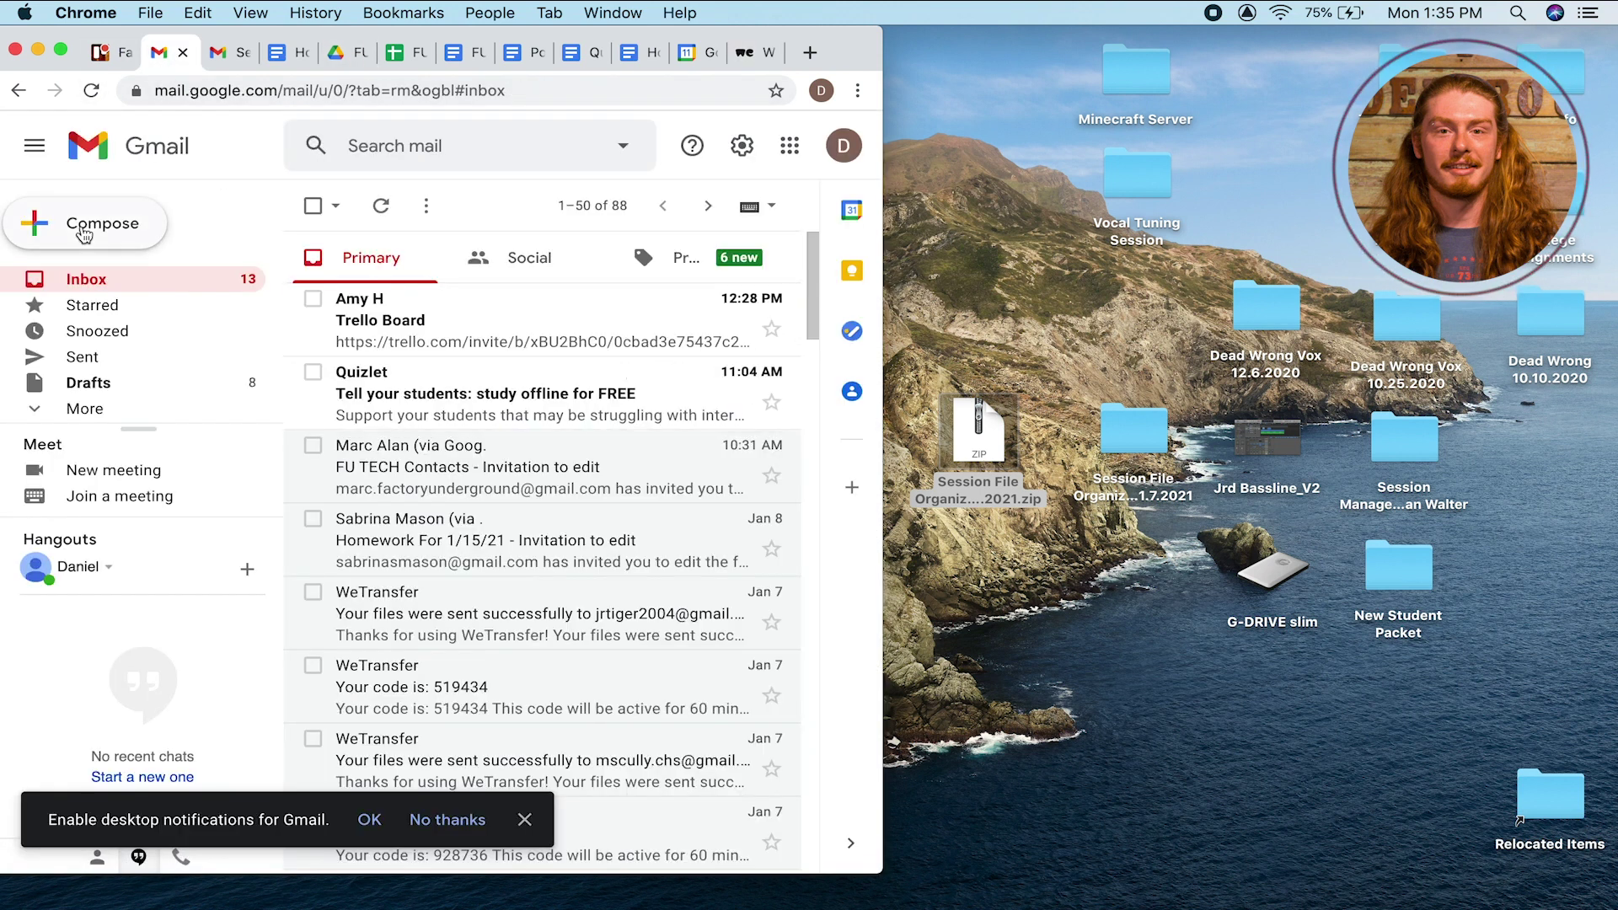
click(168, 280)
click(551, 318)
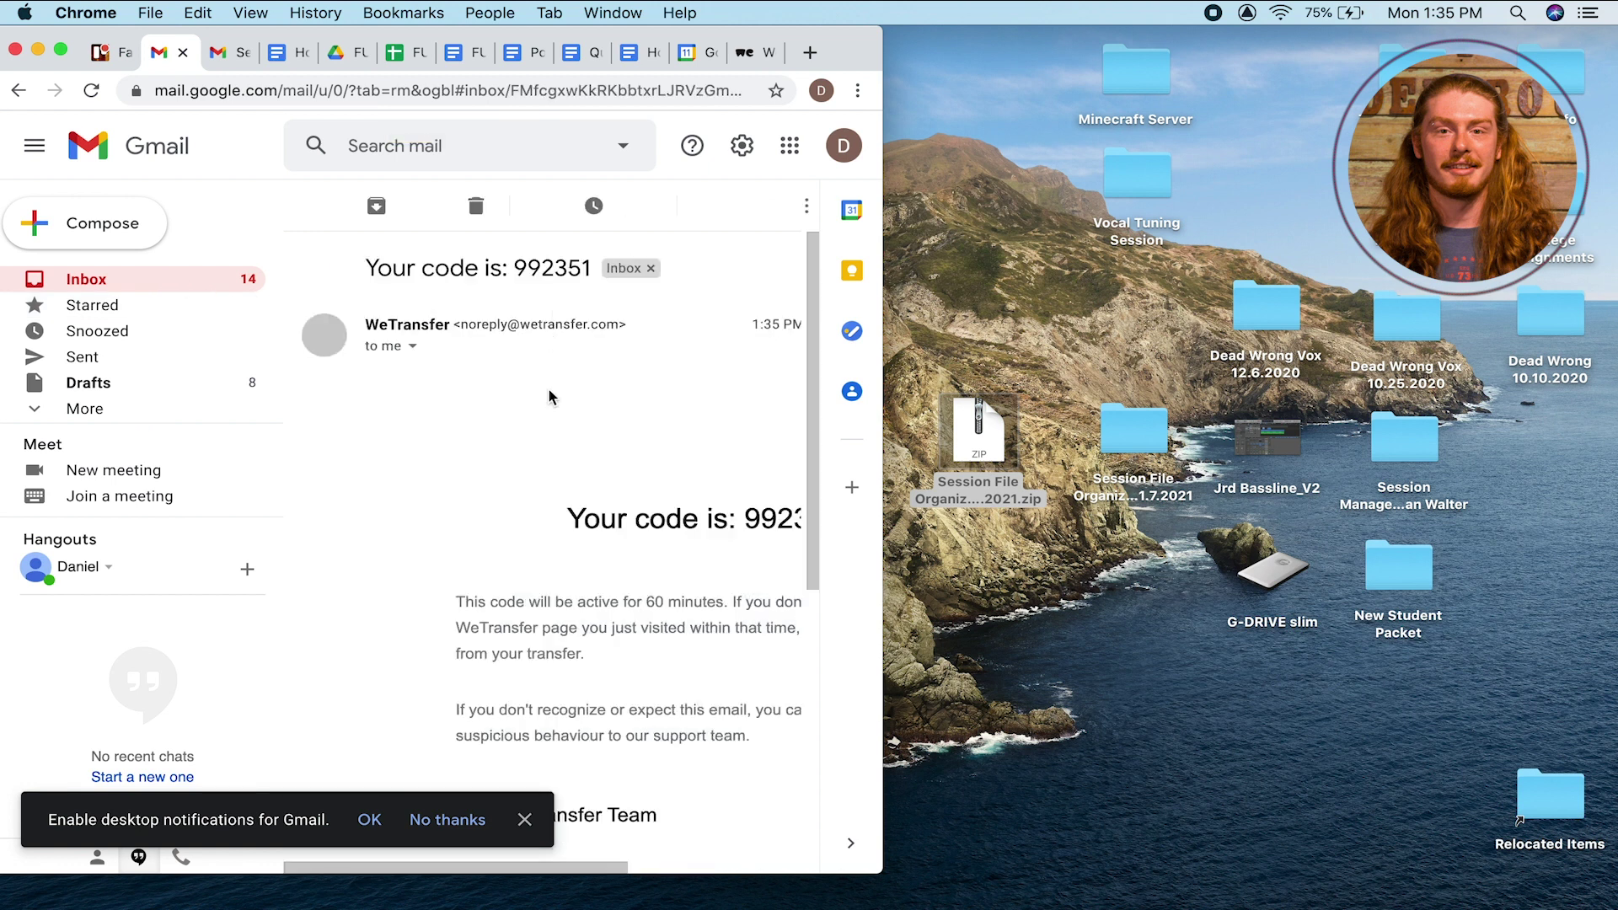
drag(630, 537, 734, 542)
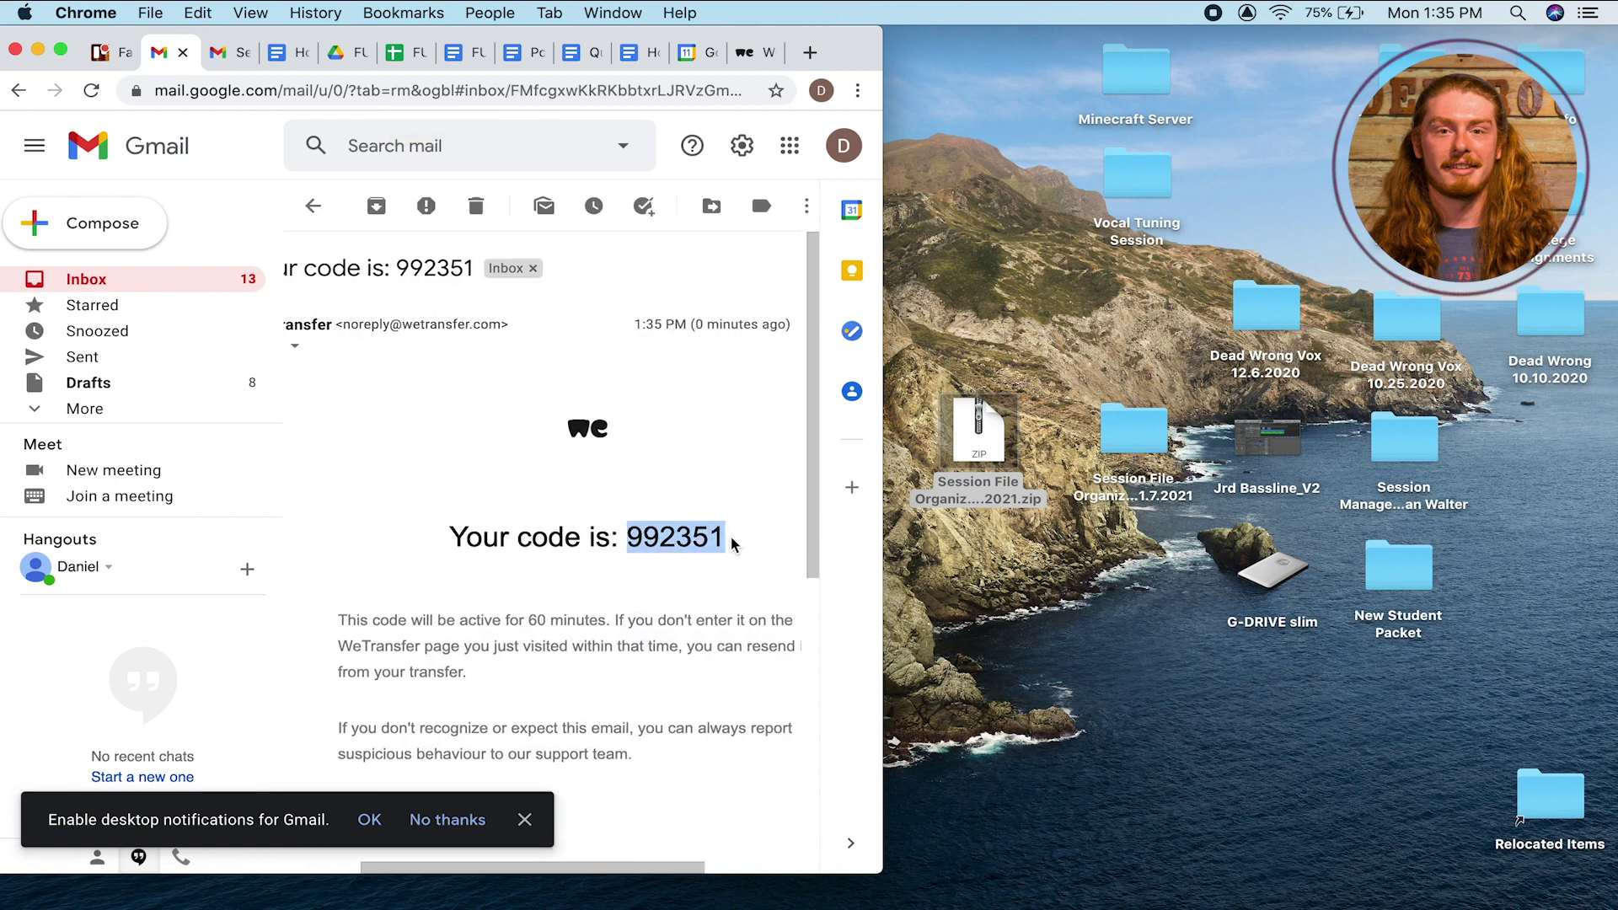
click(734, 542)
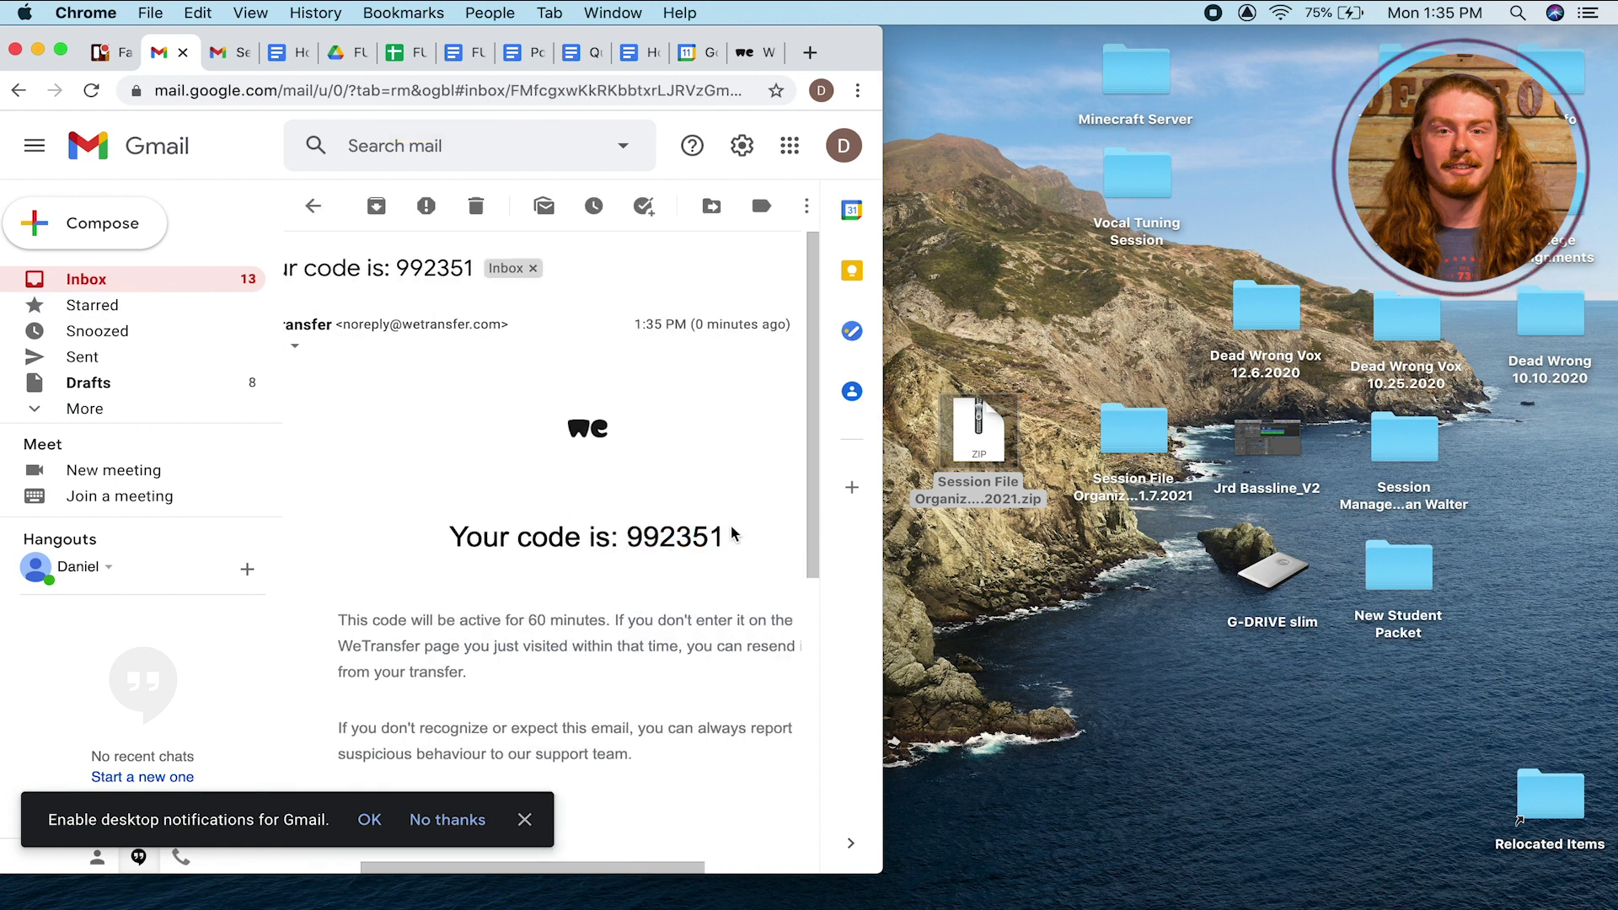
click(746, 52)
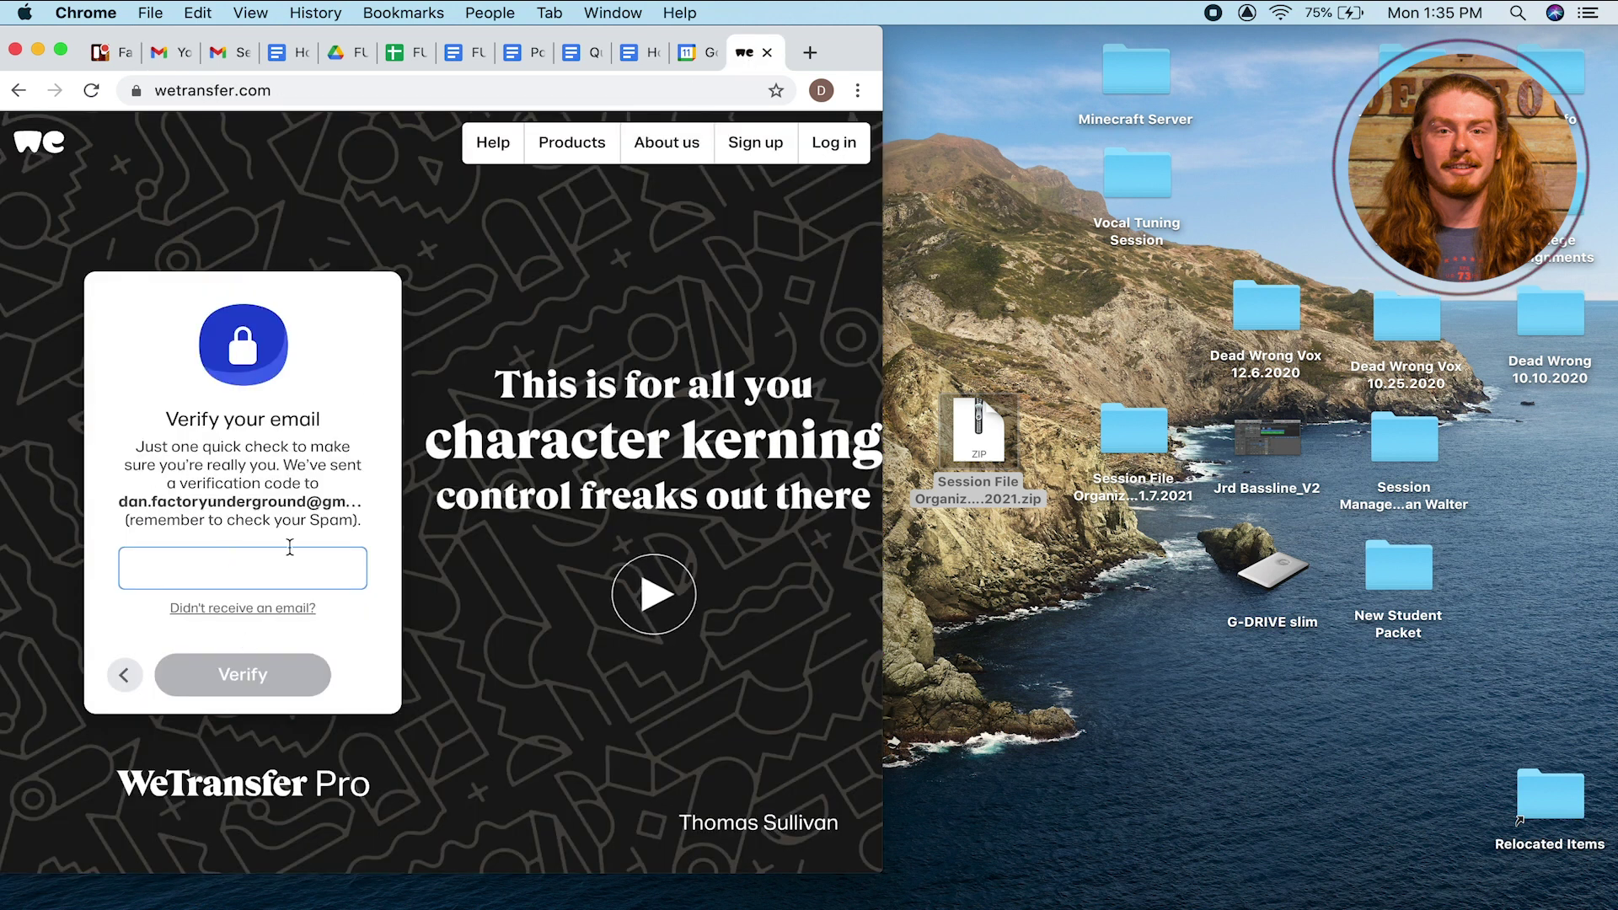
key(super+v)
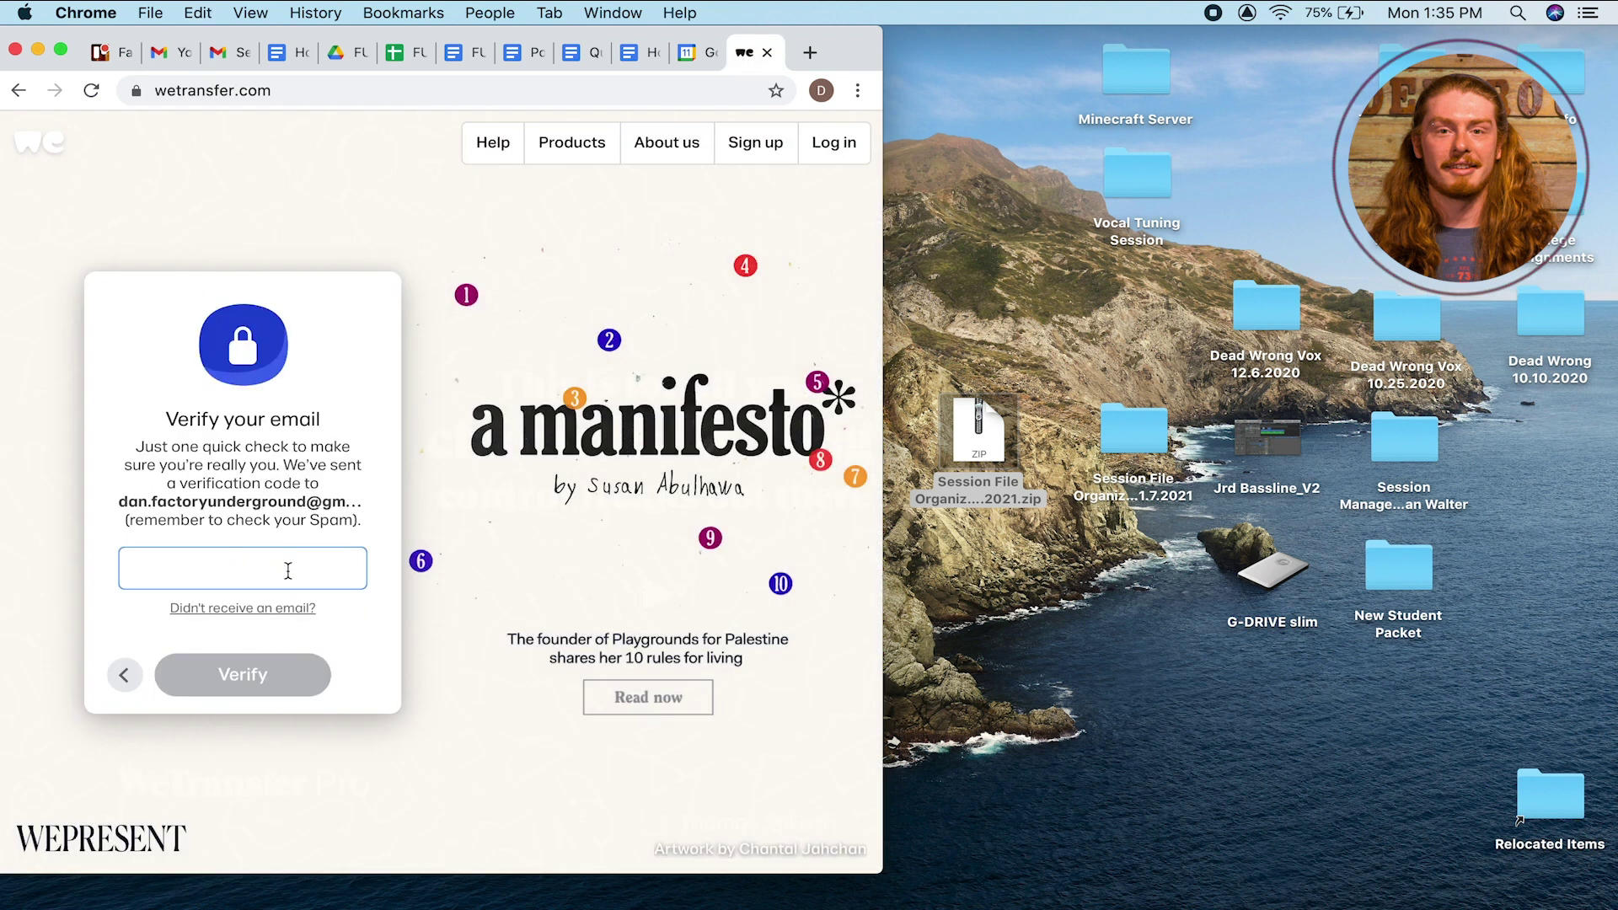
Re-copy and paste the code, submit the verification, and close the WeTransfer tab
click(169, 53)
drag(628, 535, 729, 542)
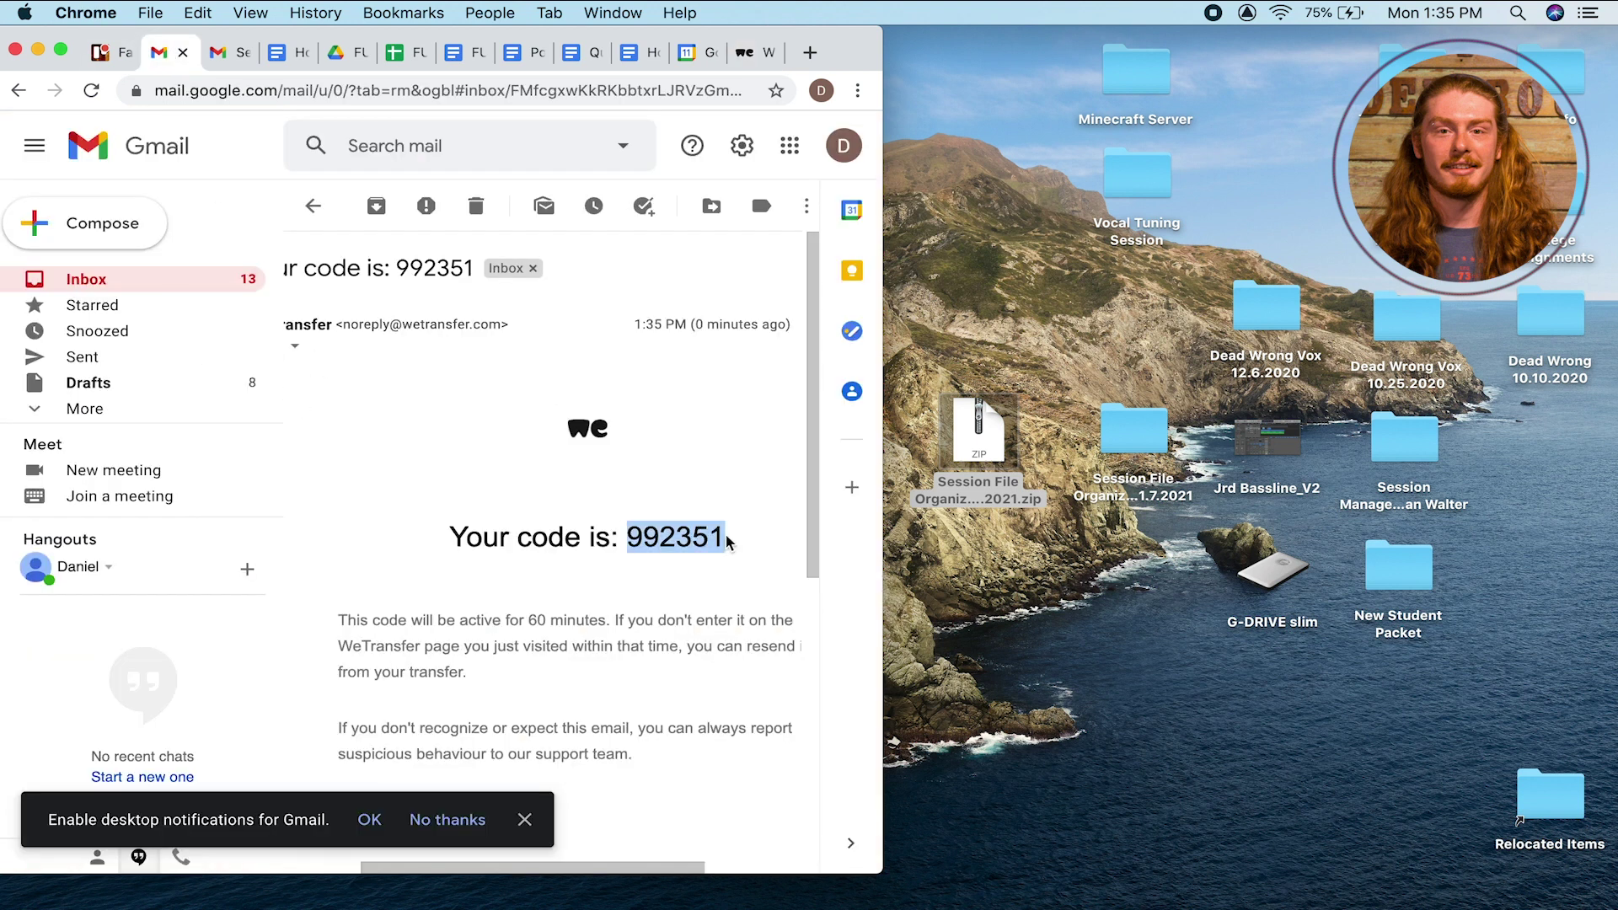
click(744, 52)
key(super+v)
click(261, 673)
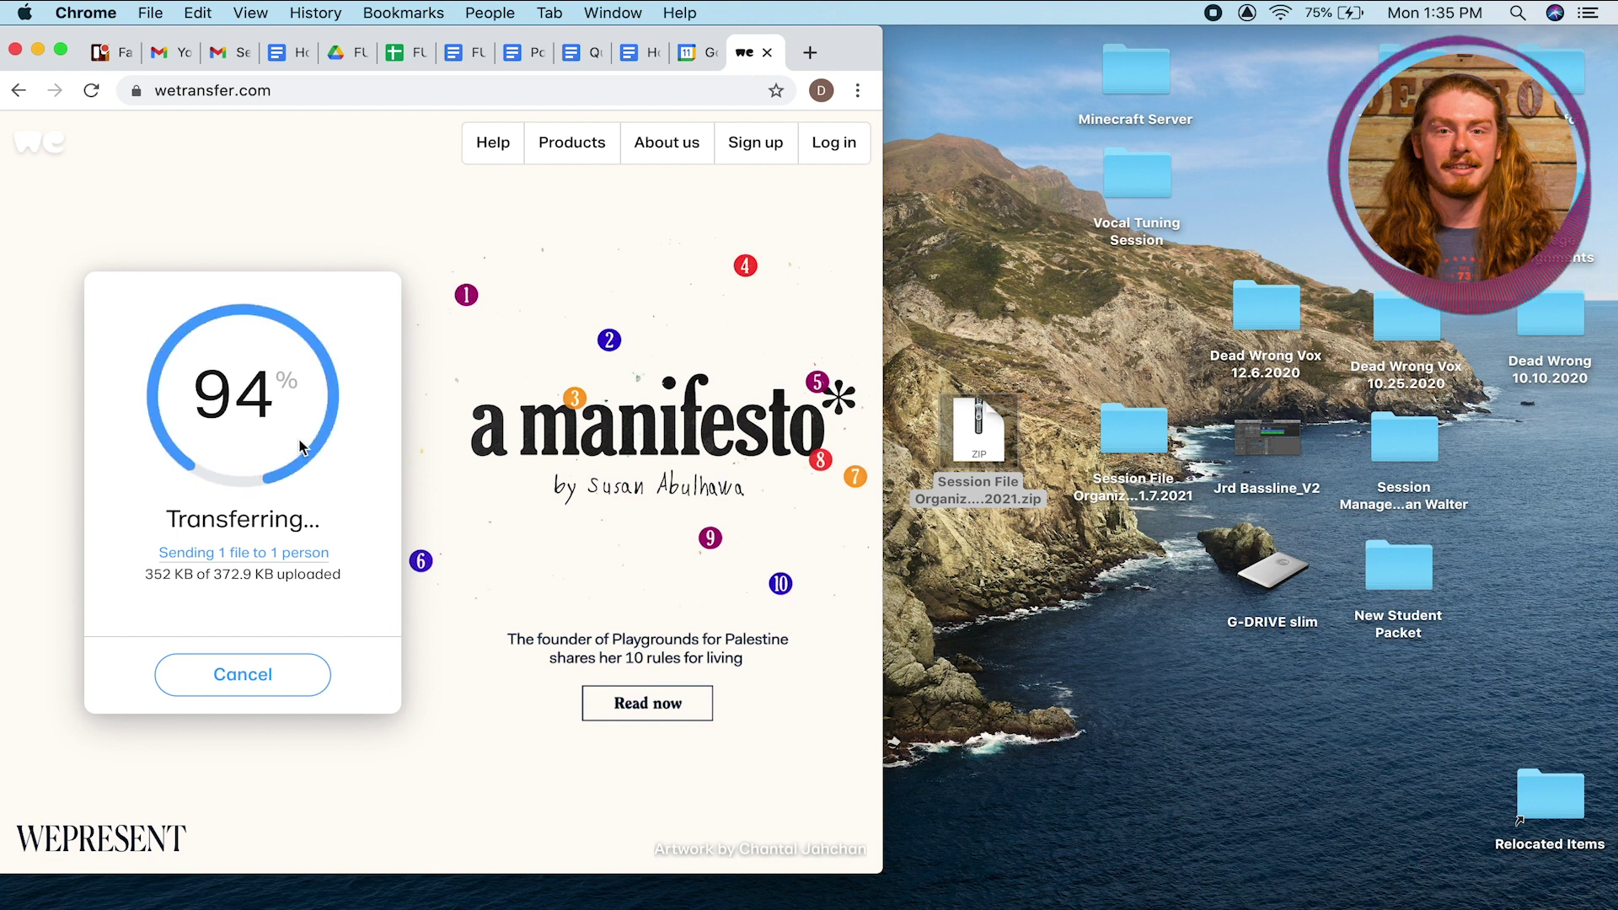
click(767, 53)
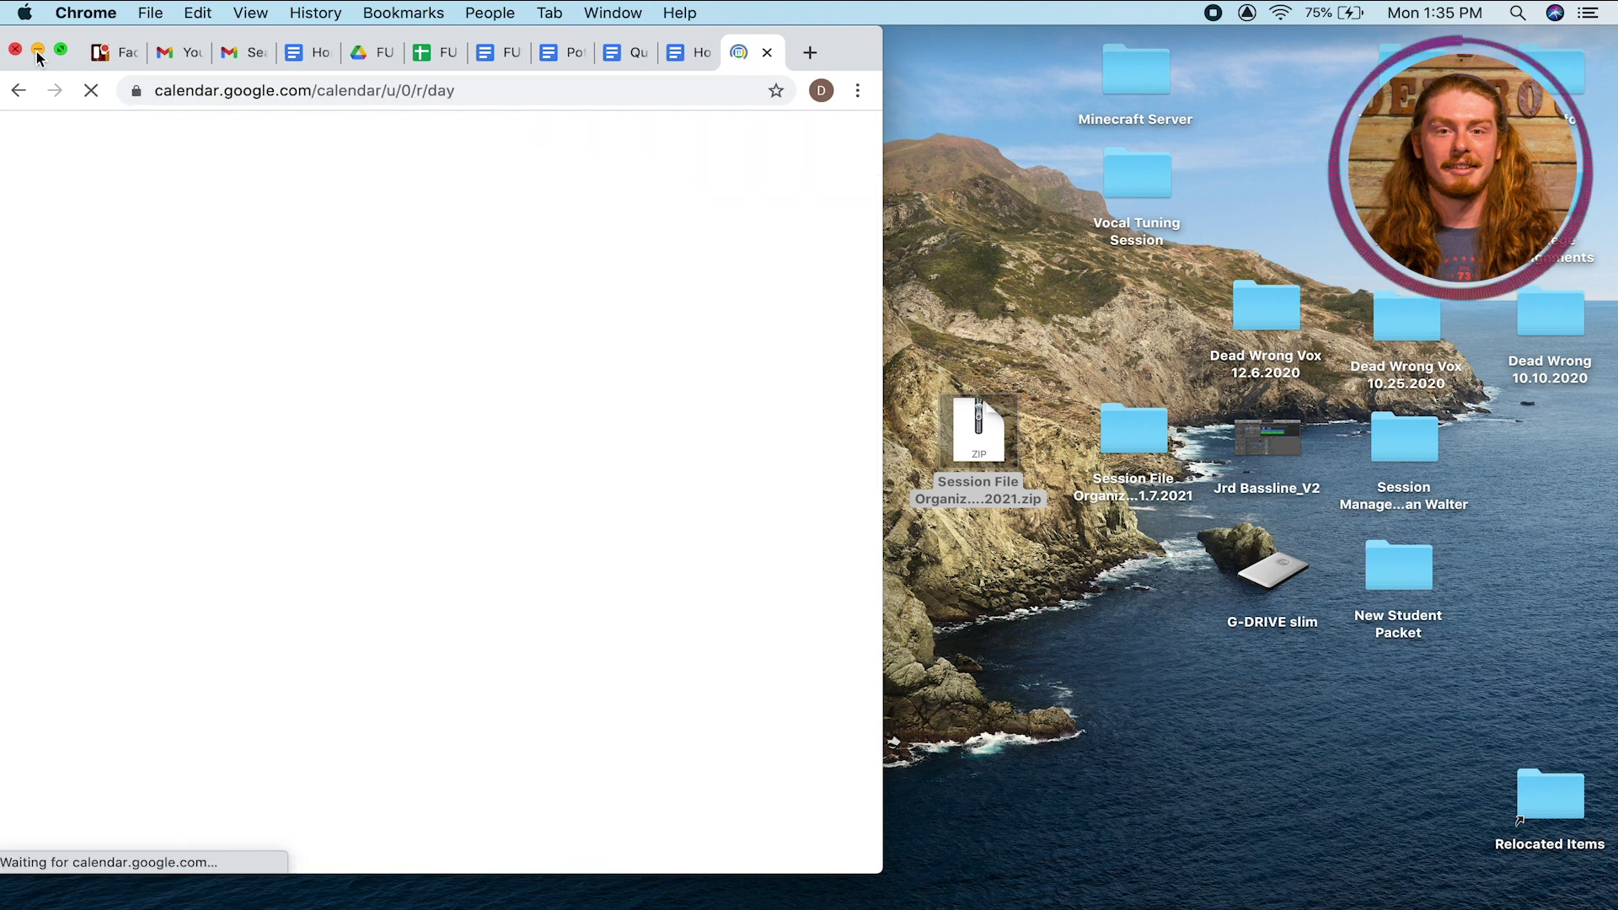
Minimize Chrome, open a Finder window on AirDrop showing StudioA, and move it left
key(super+m)
click(1080, 740)
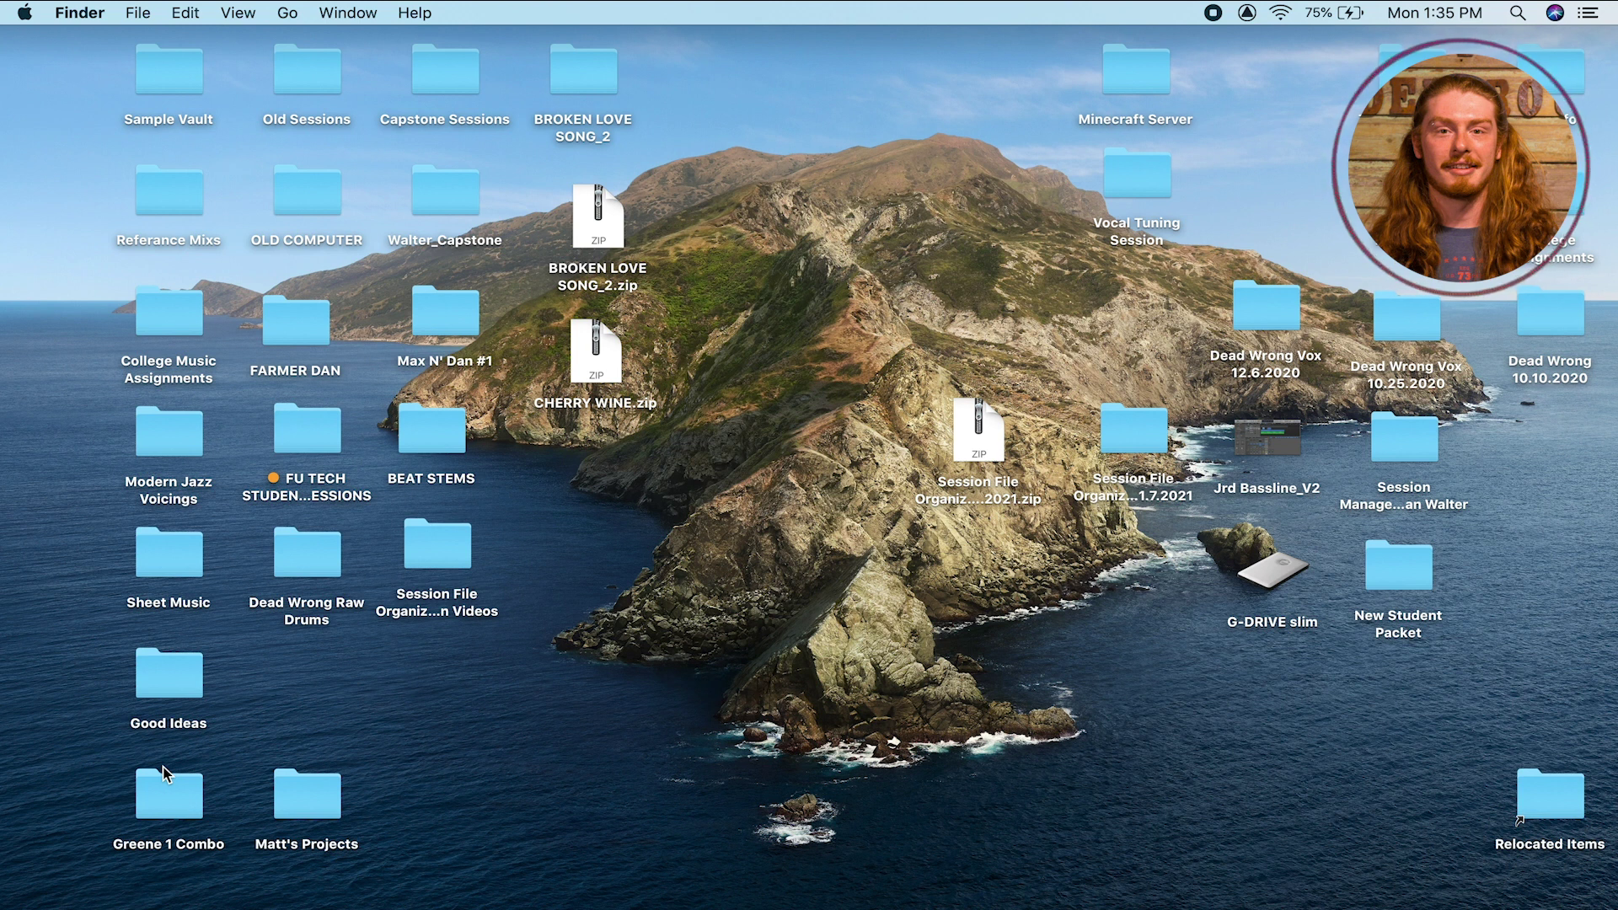
click(52, 903)
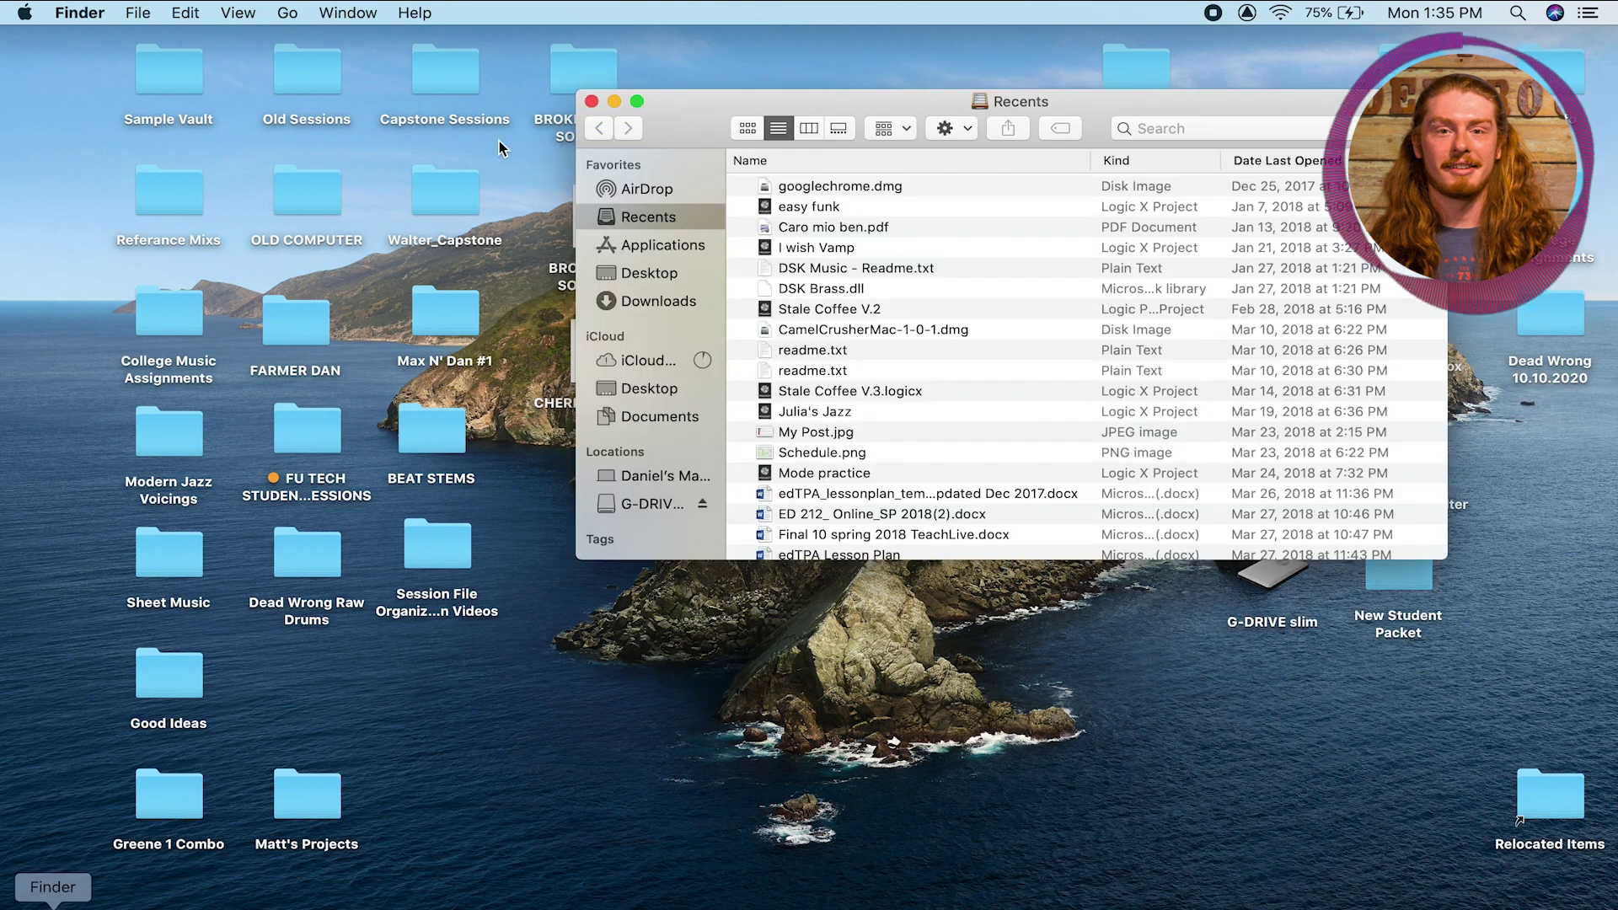
click(652, 194)
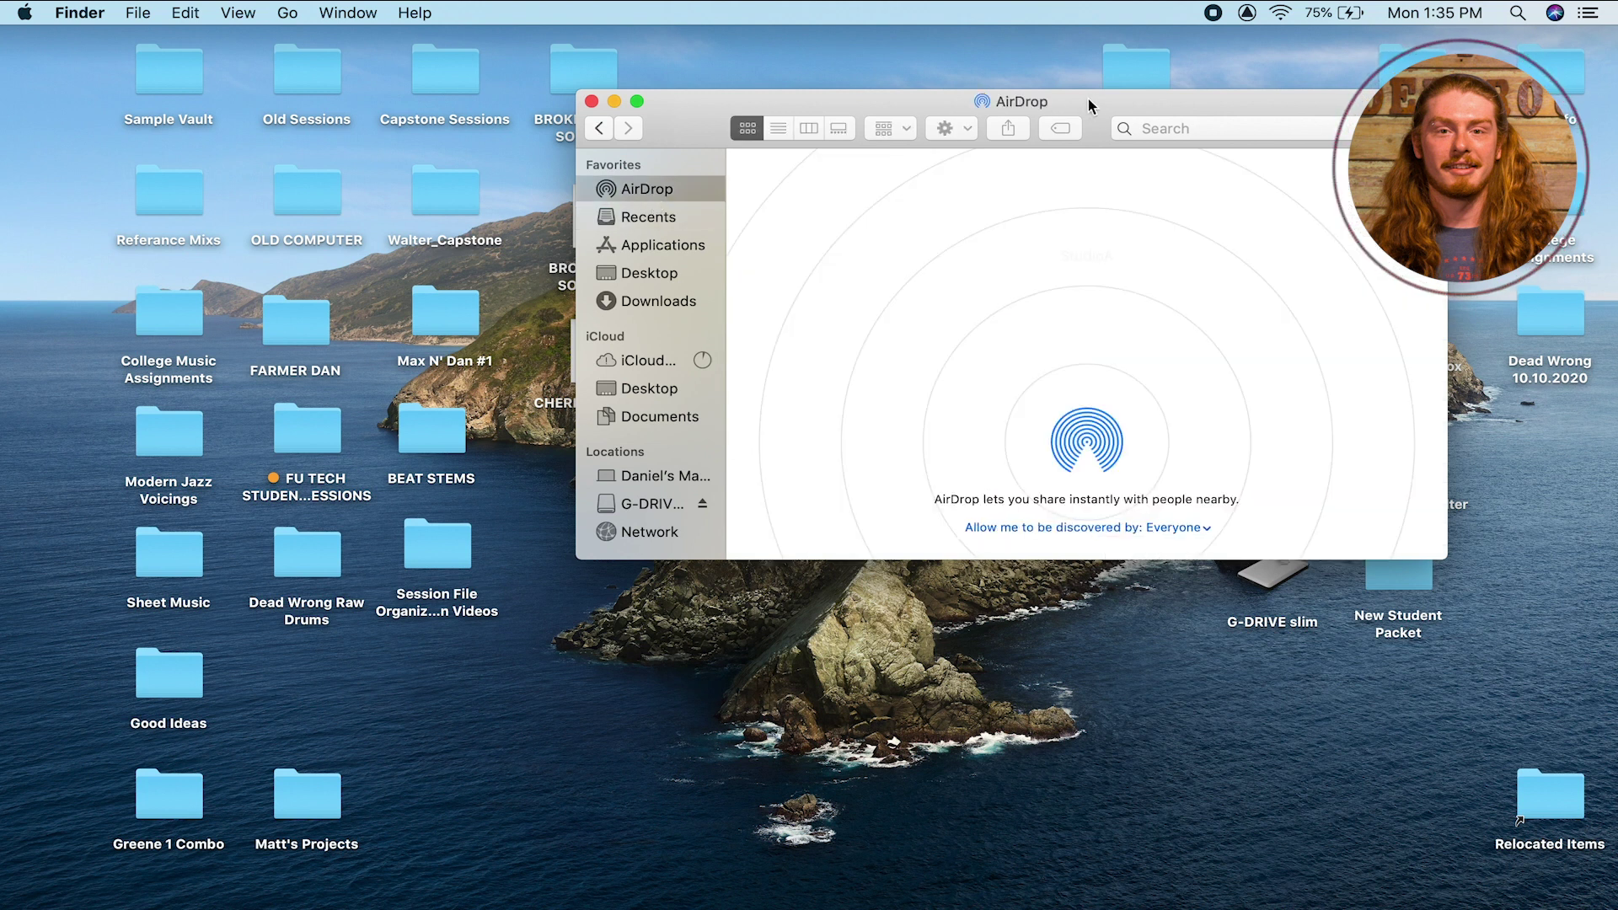
drag(1089, 98, 752, 125)
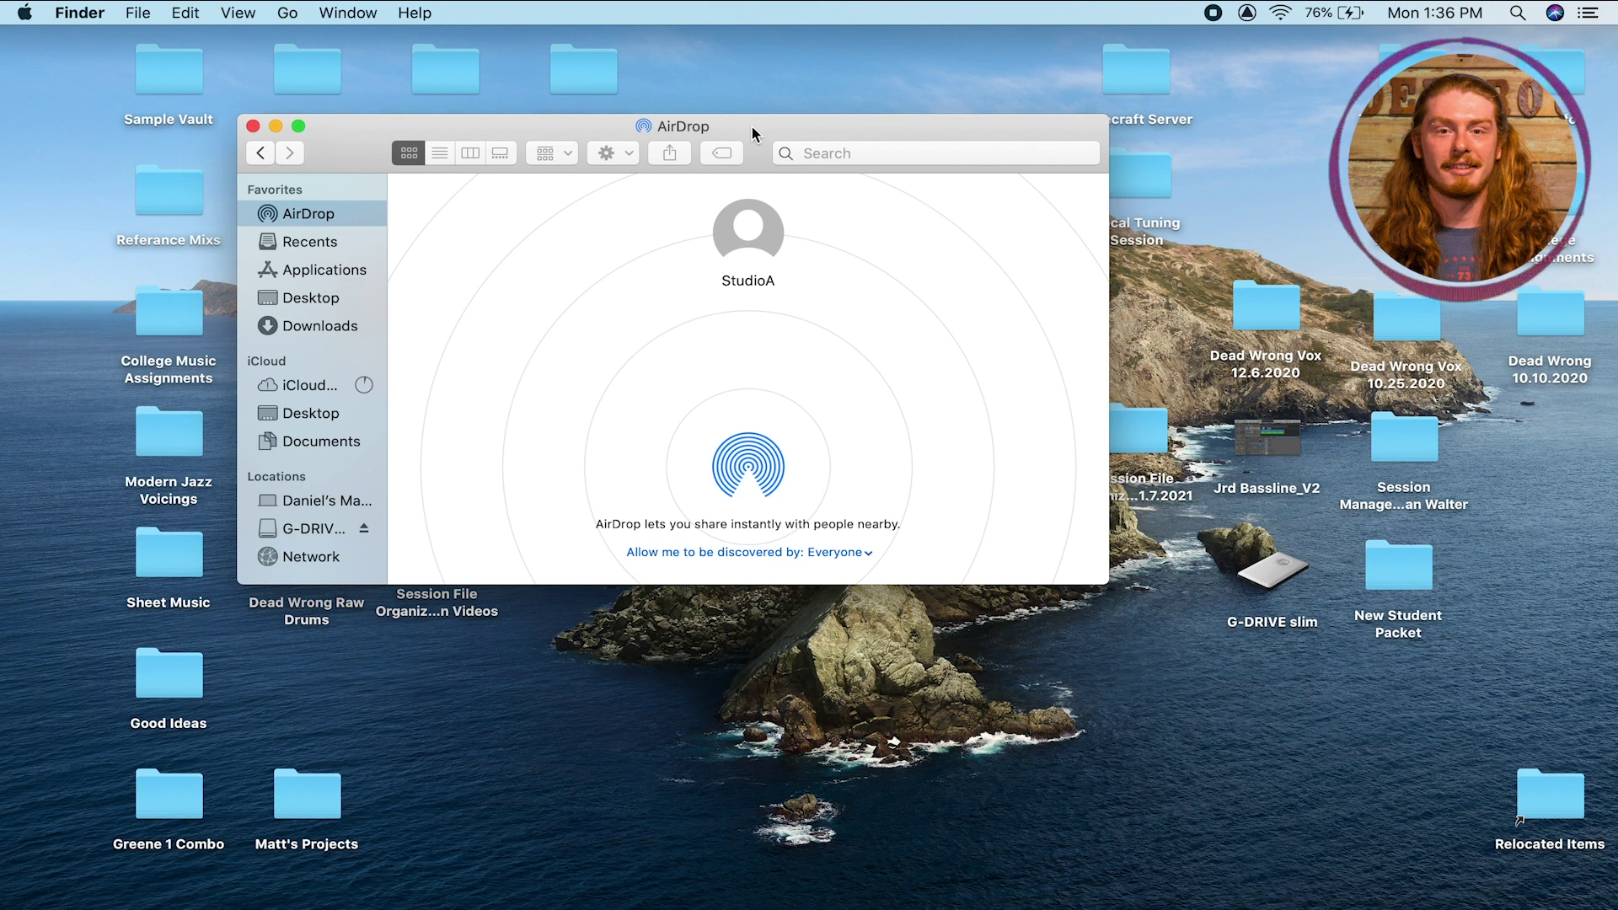
mouse_move(752, 127)
mouse_down()
mouse_move(657, 119)
mouse_move(661, 98)
mouse_move(757, 110)
mouse_up()
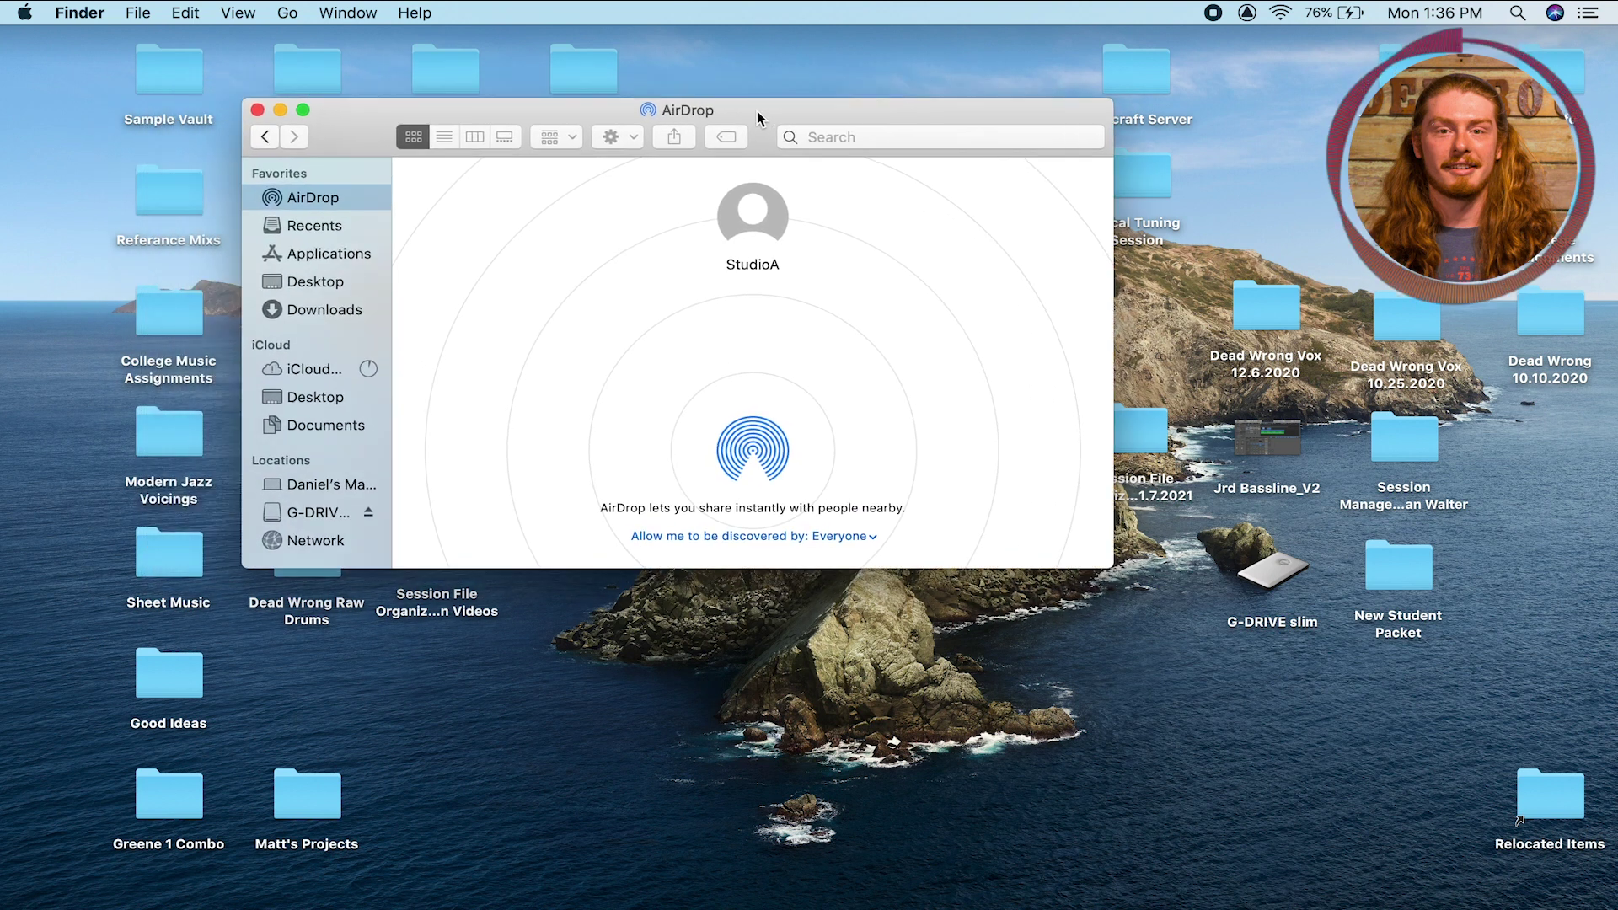
Reopen AirDrop, uncover the desktop zip, and drop the Session File Organization zip onto StudioA
click(257, 109)
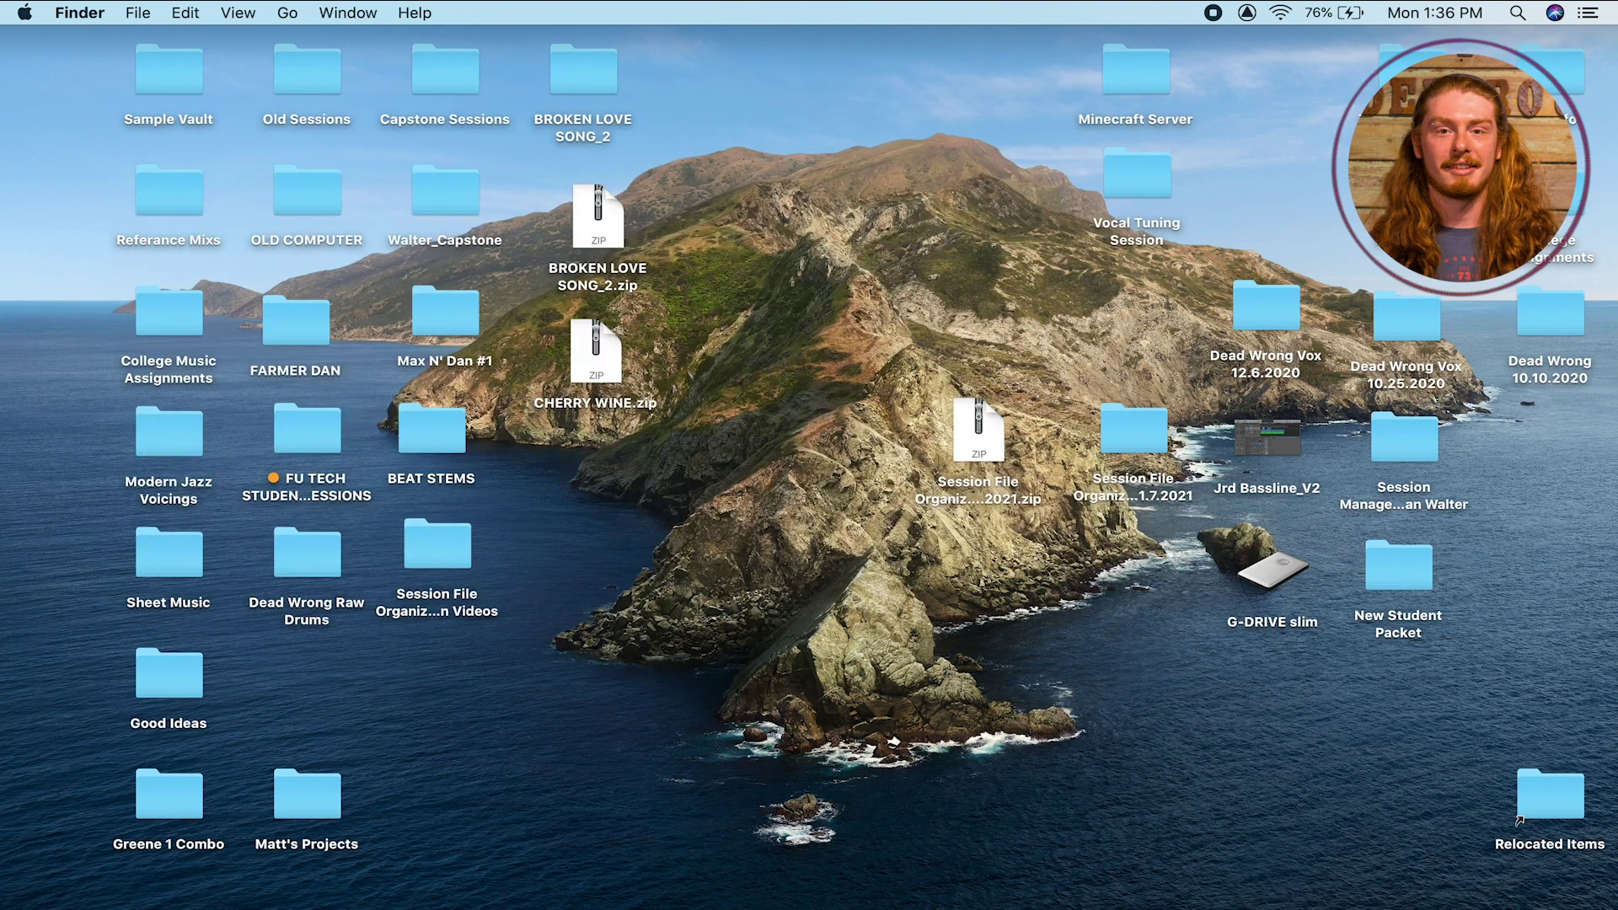
click(52, 903)
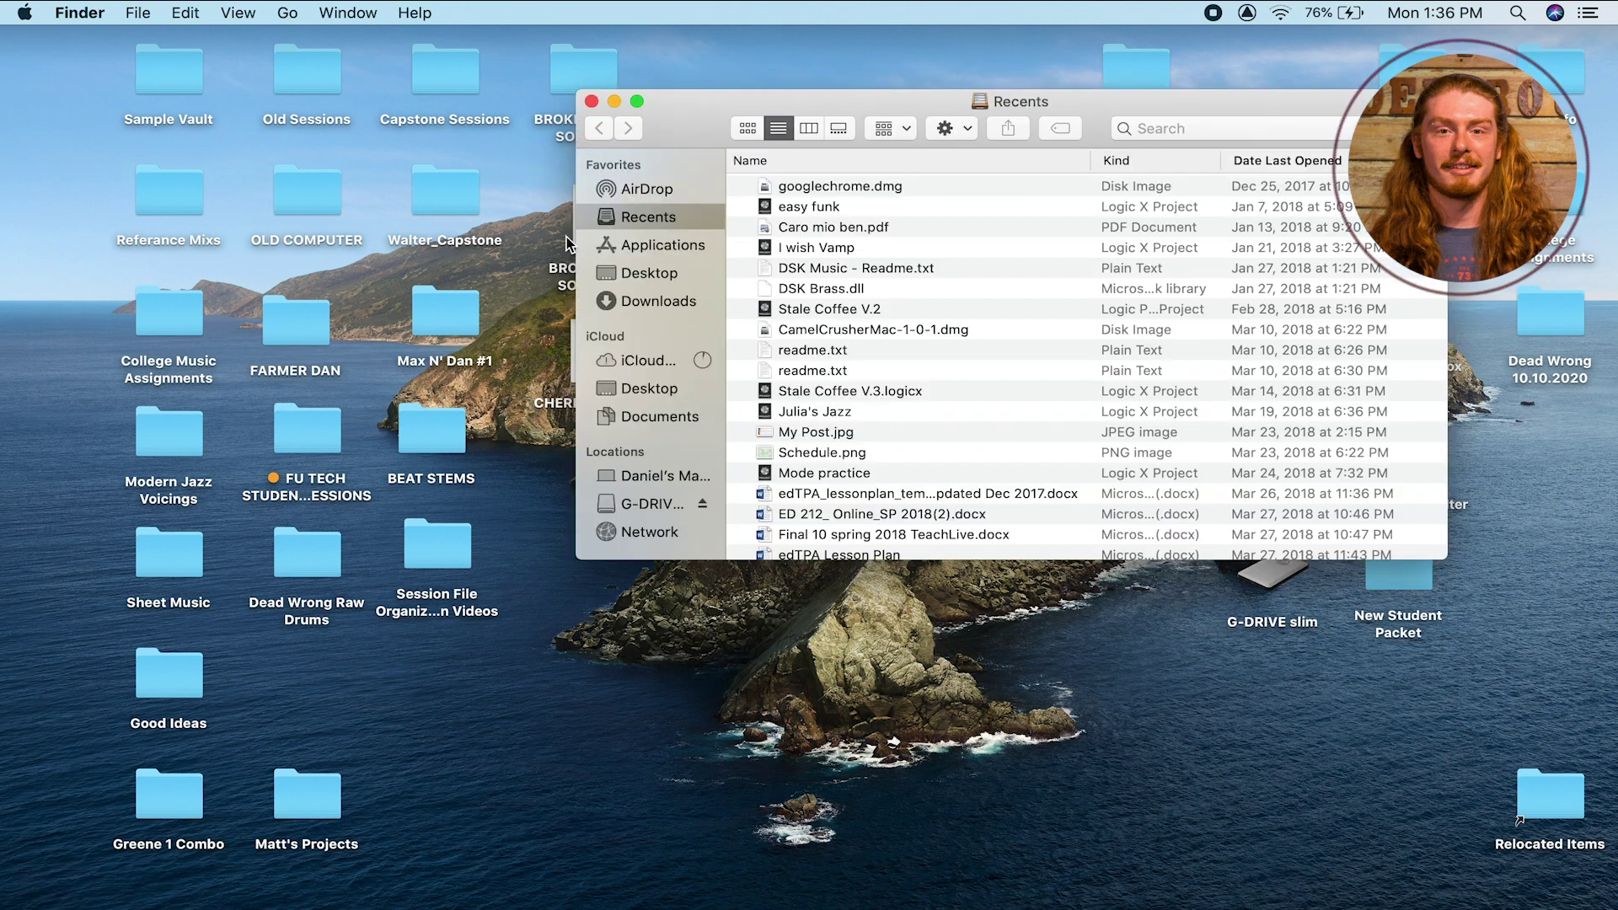
click(672, 200)
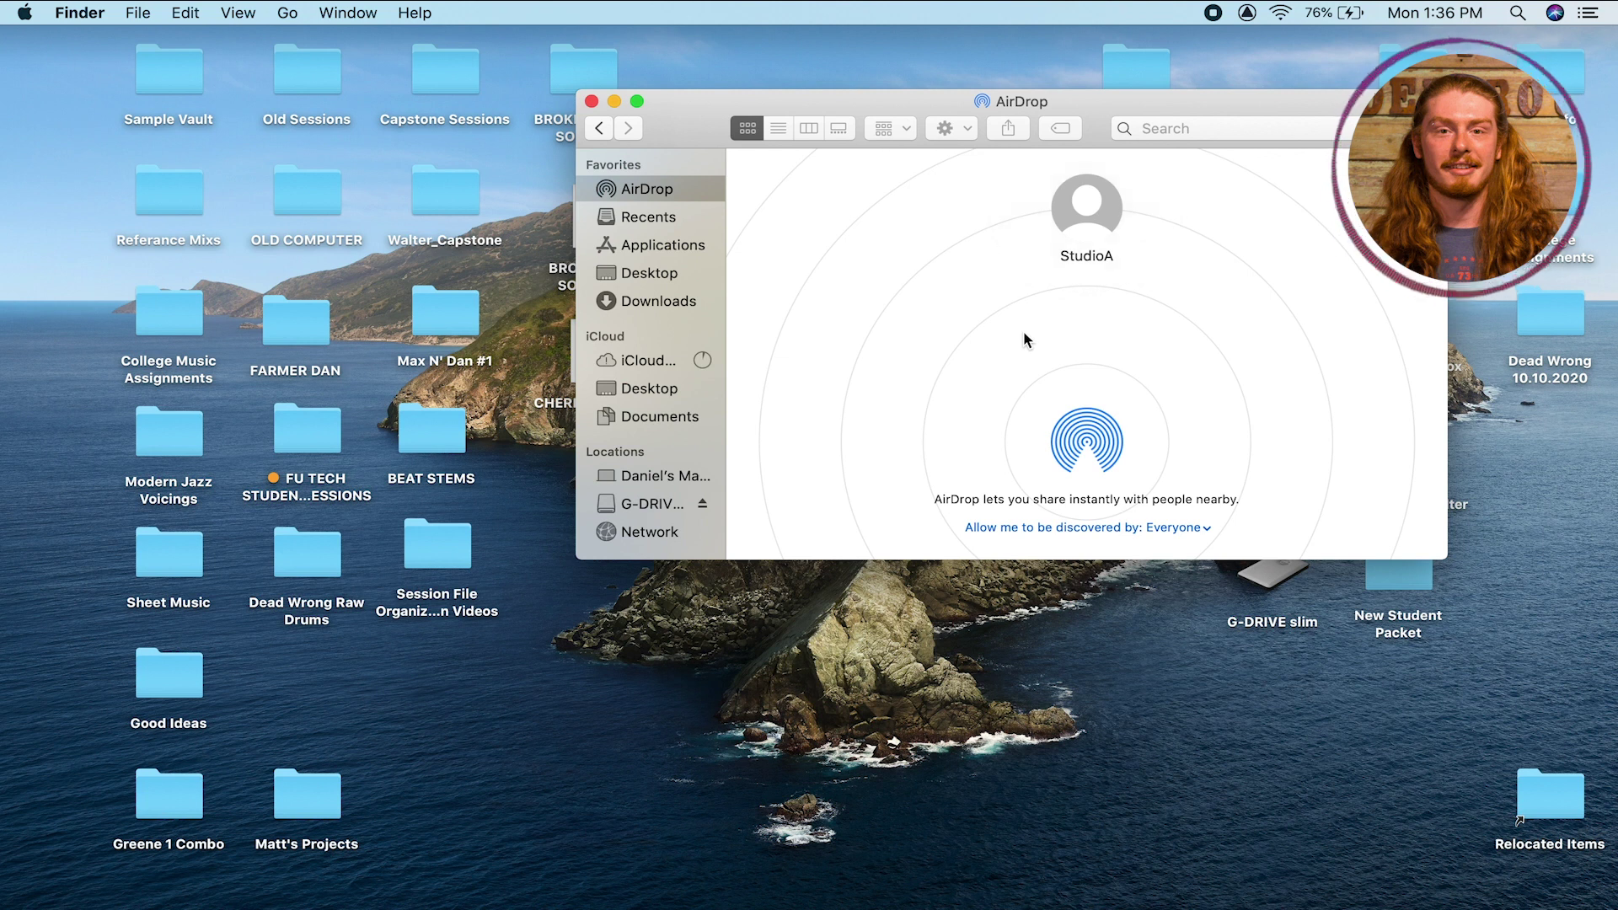
drag(1205, 113, 766, 154)
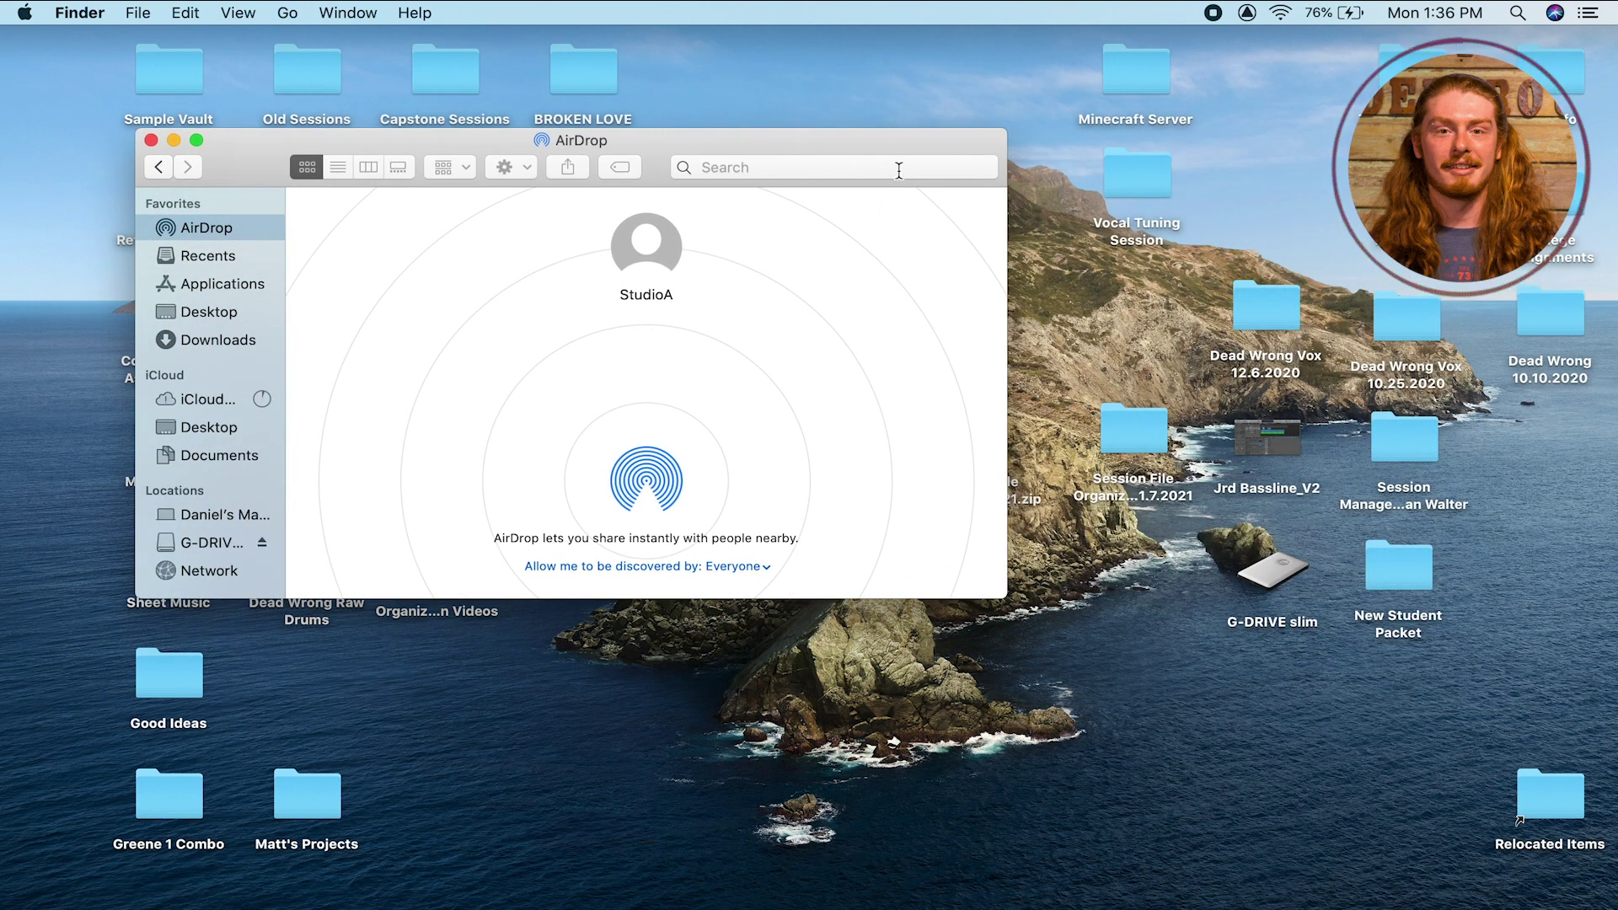
drag(895, 133, 791, 102)
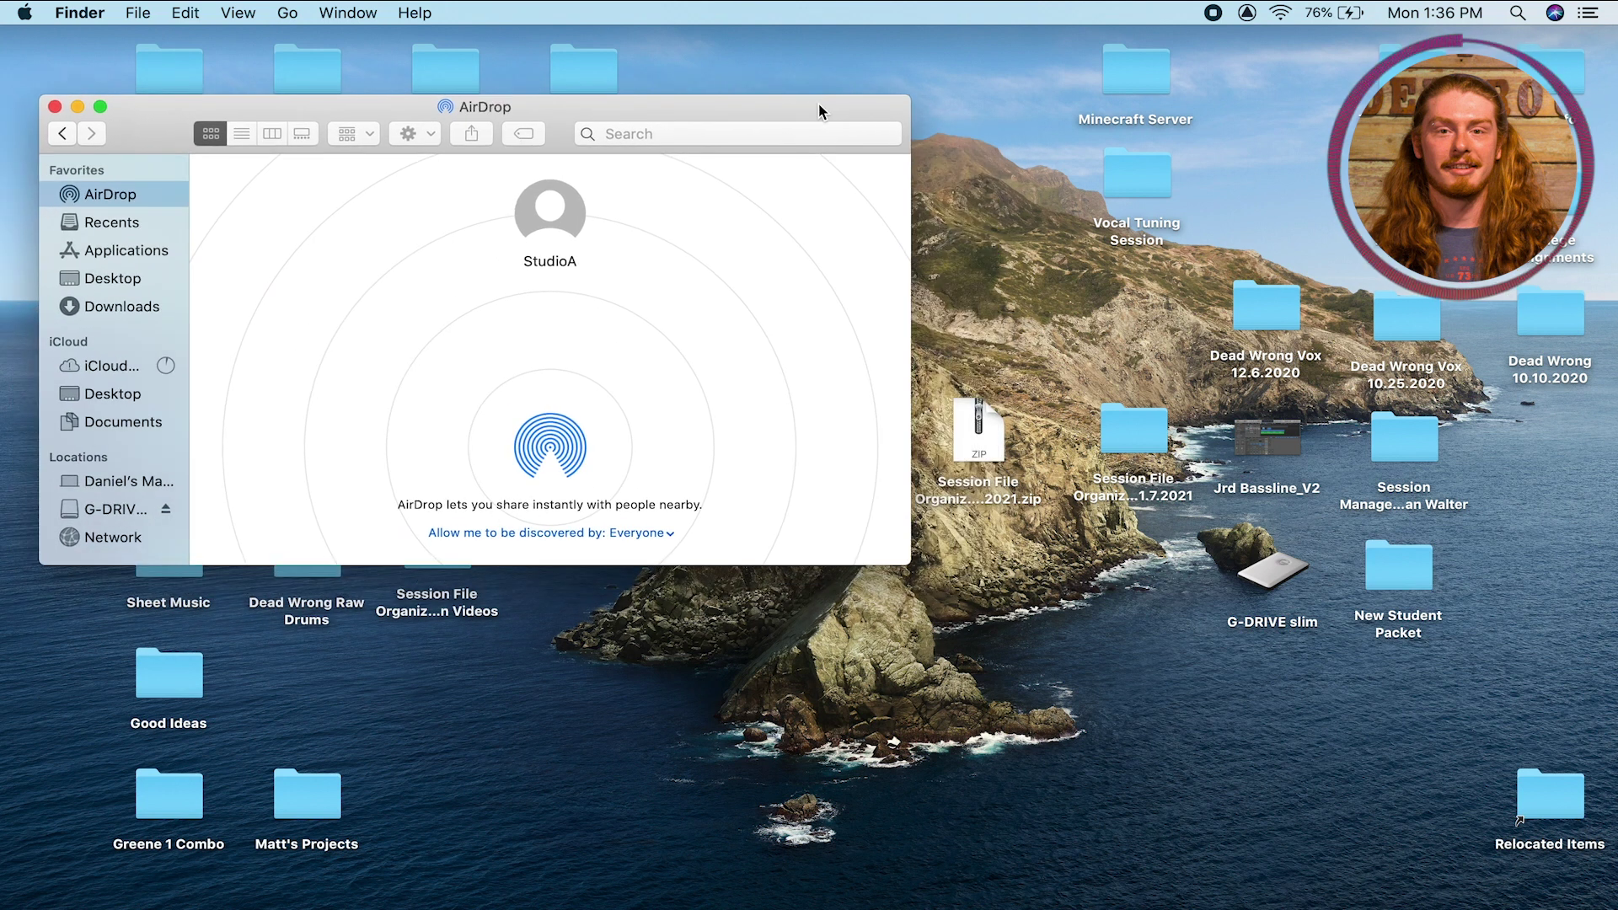
drag(967, 426, 526, 205)
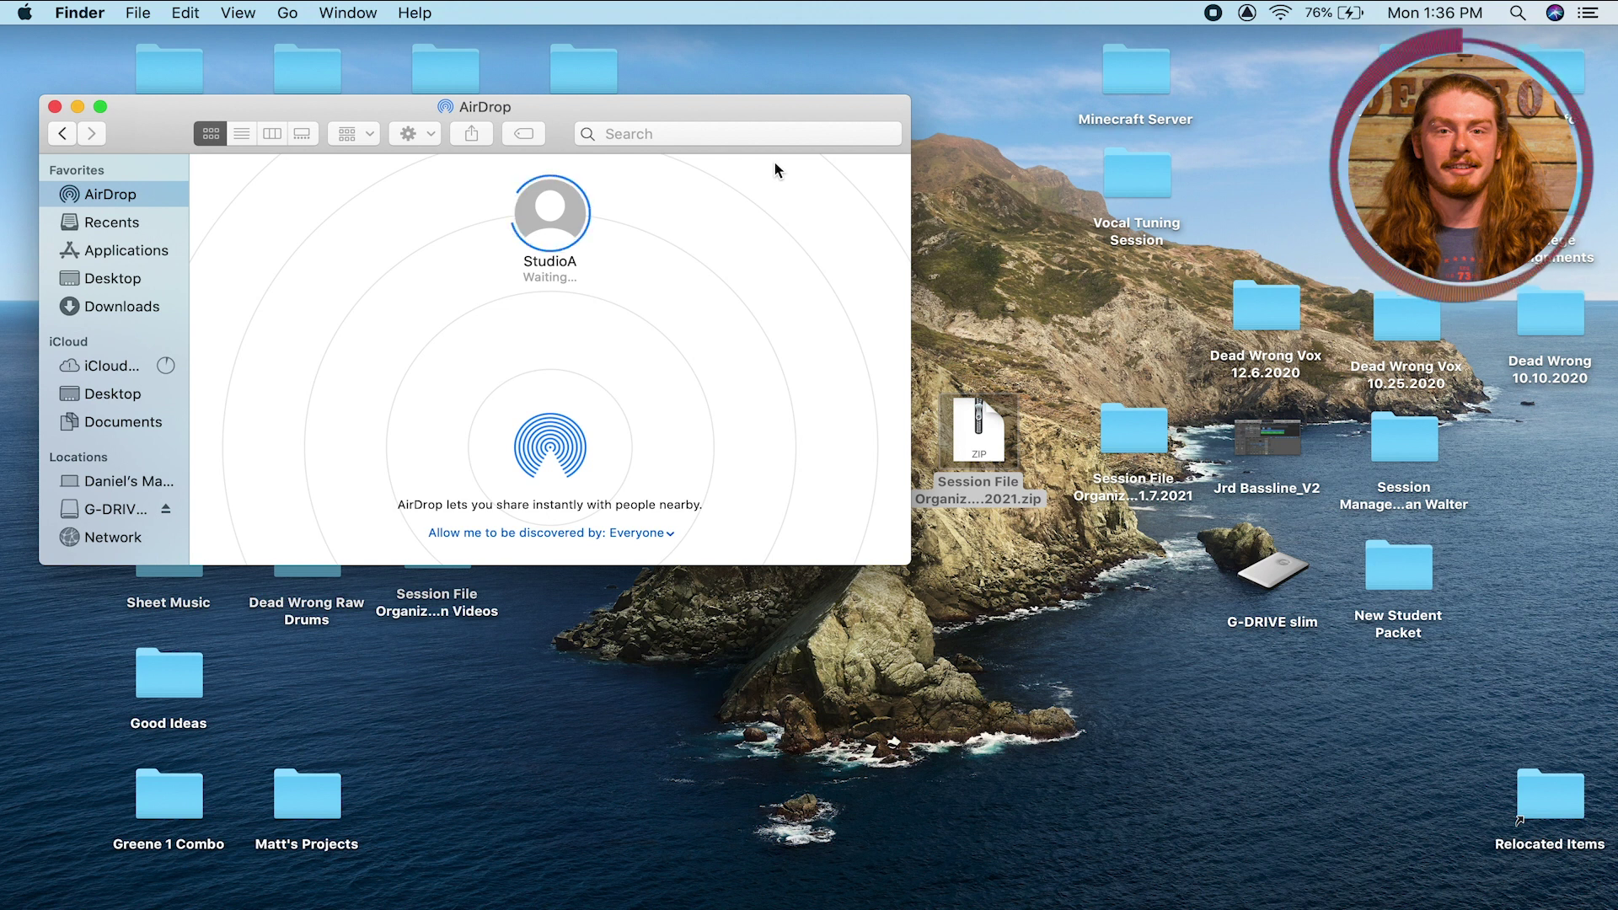
drag(733, 108, 1089, 110)
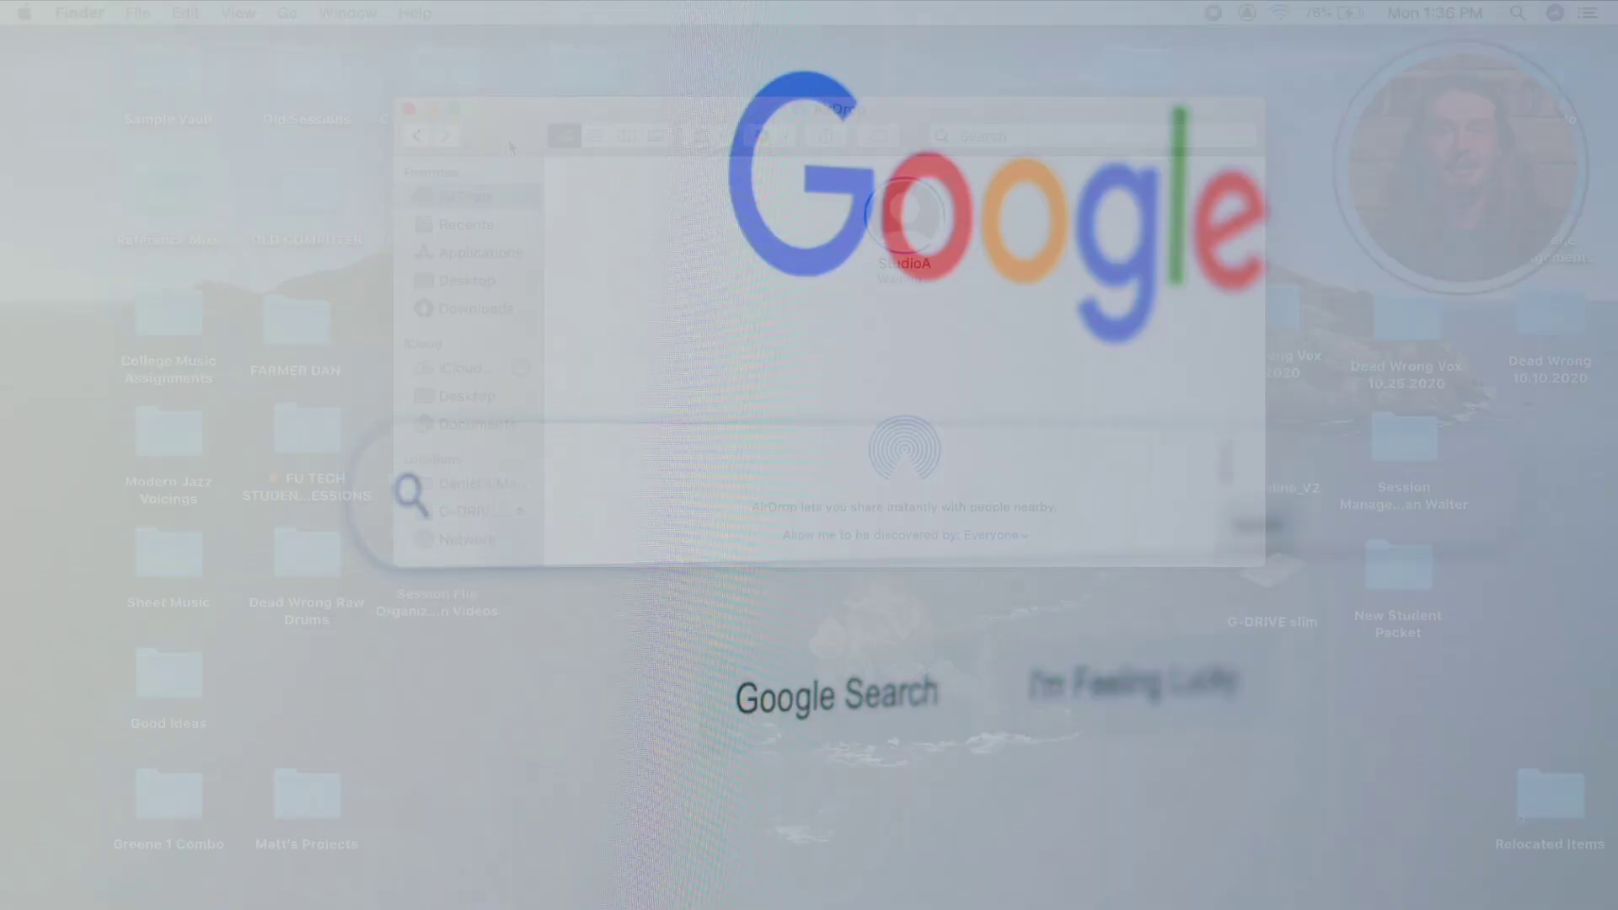
Search for 'factory underground tech' and scroll down its site to the campus section
text(factory underg)
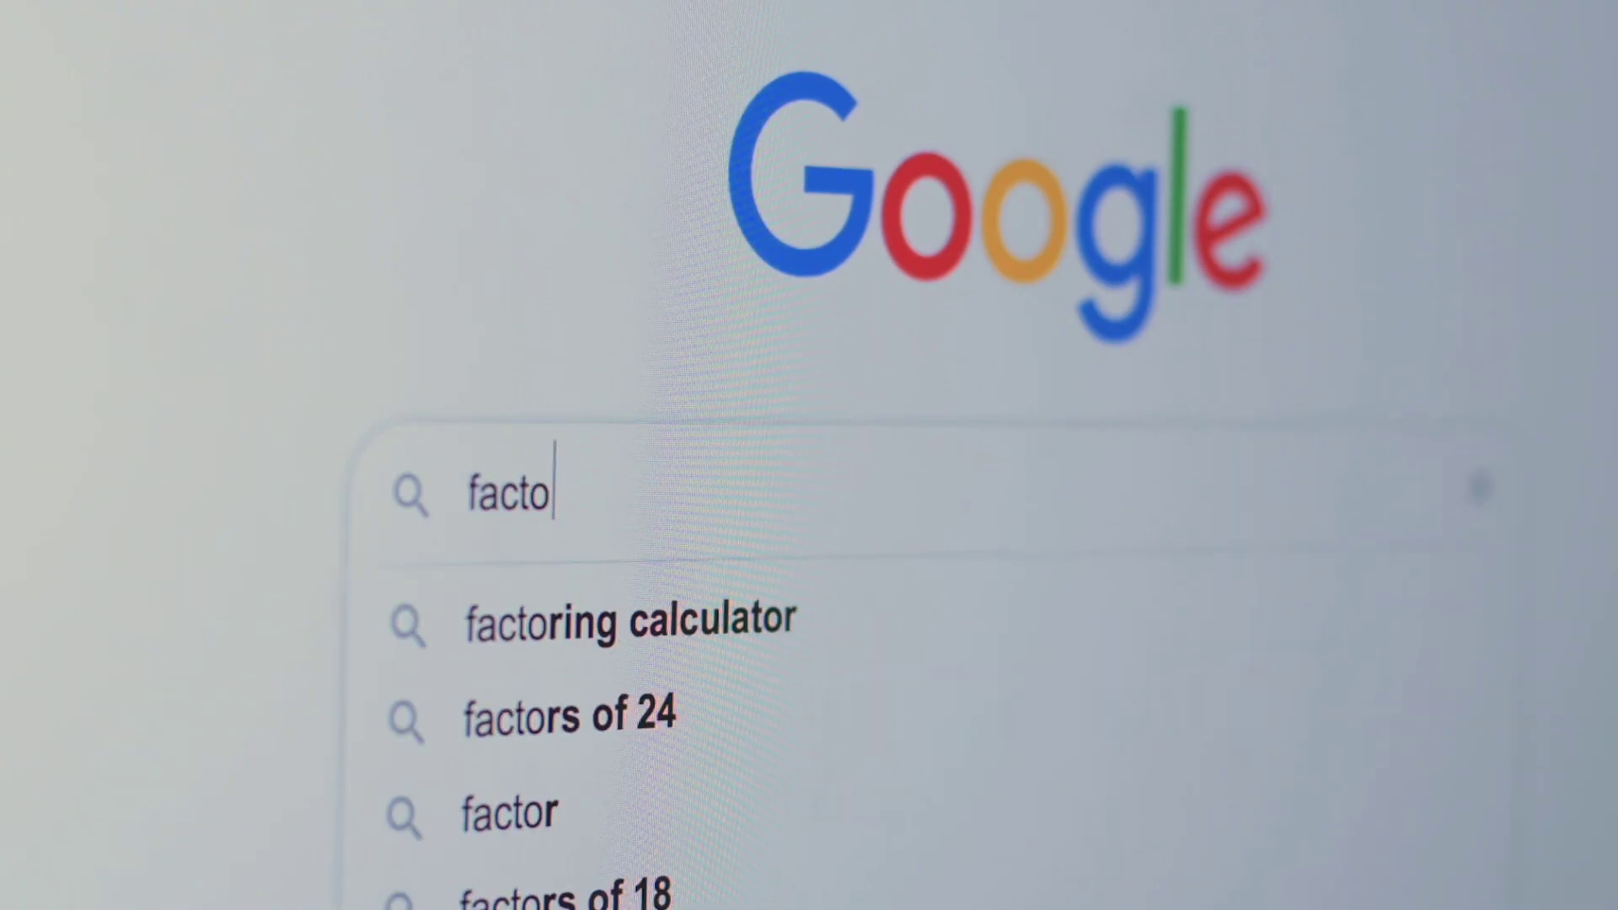
text(round tech)
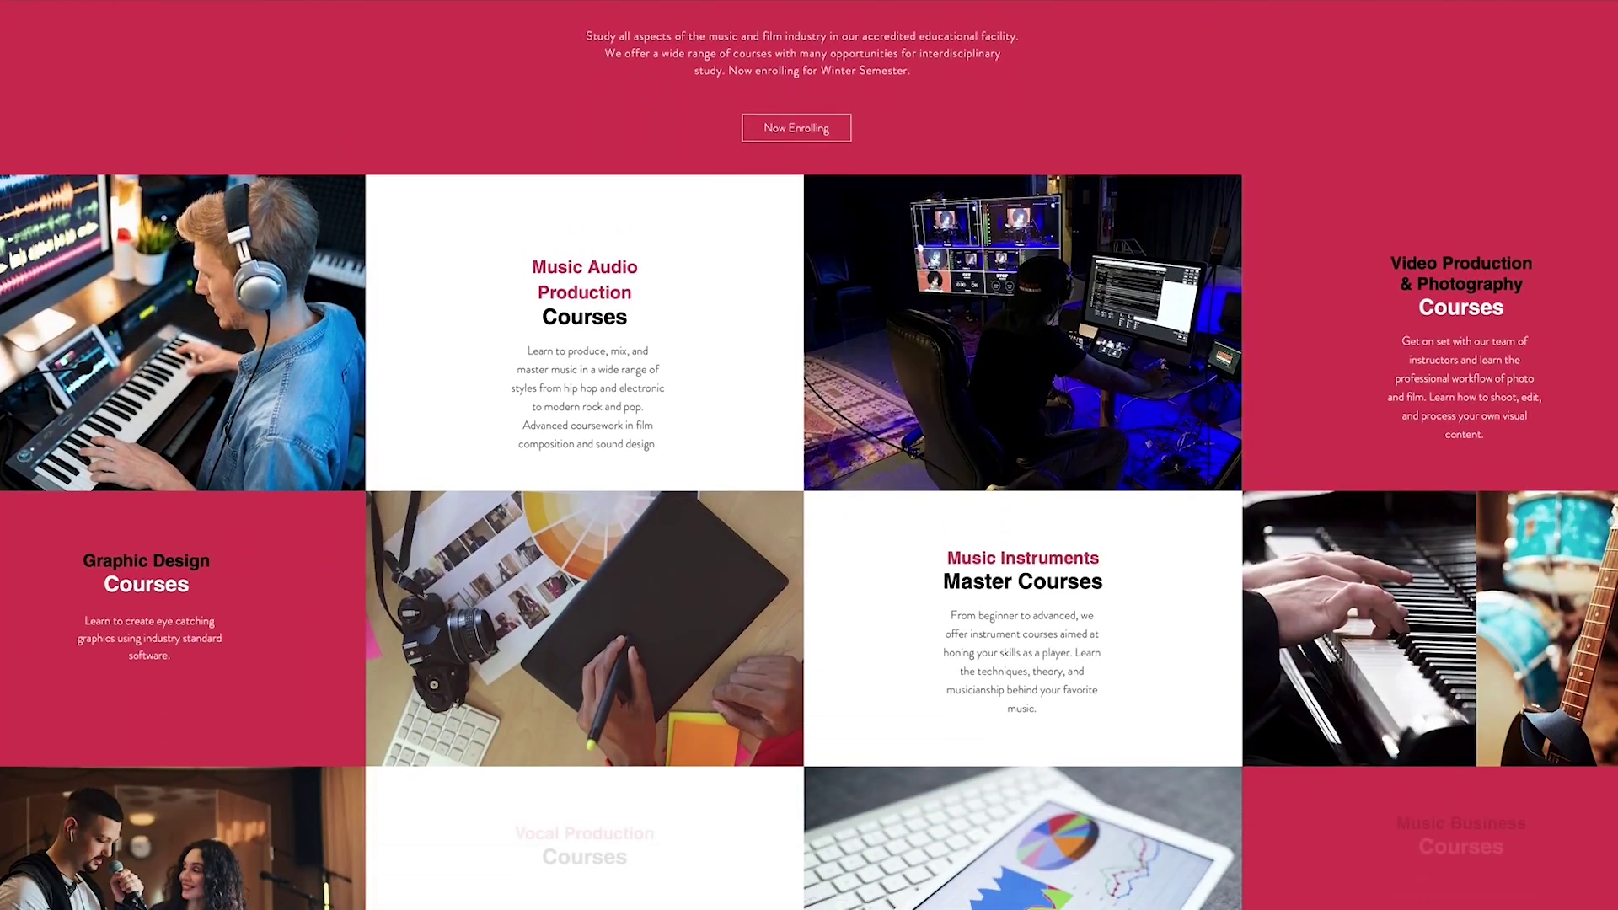
scroll(809, 455, down, 10)
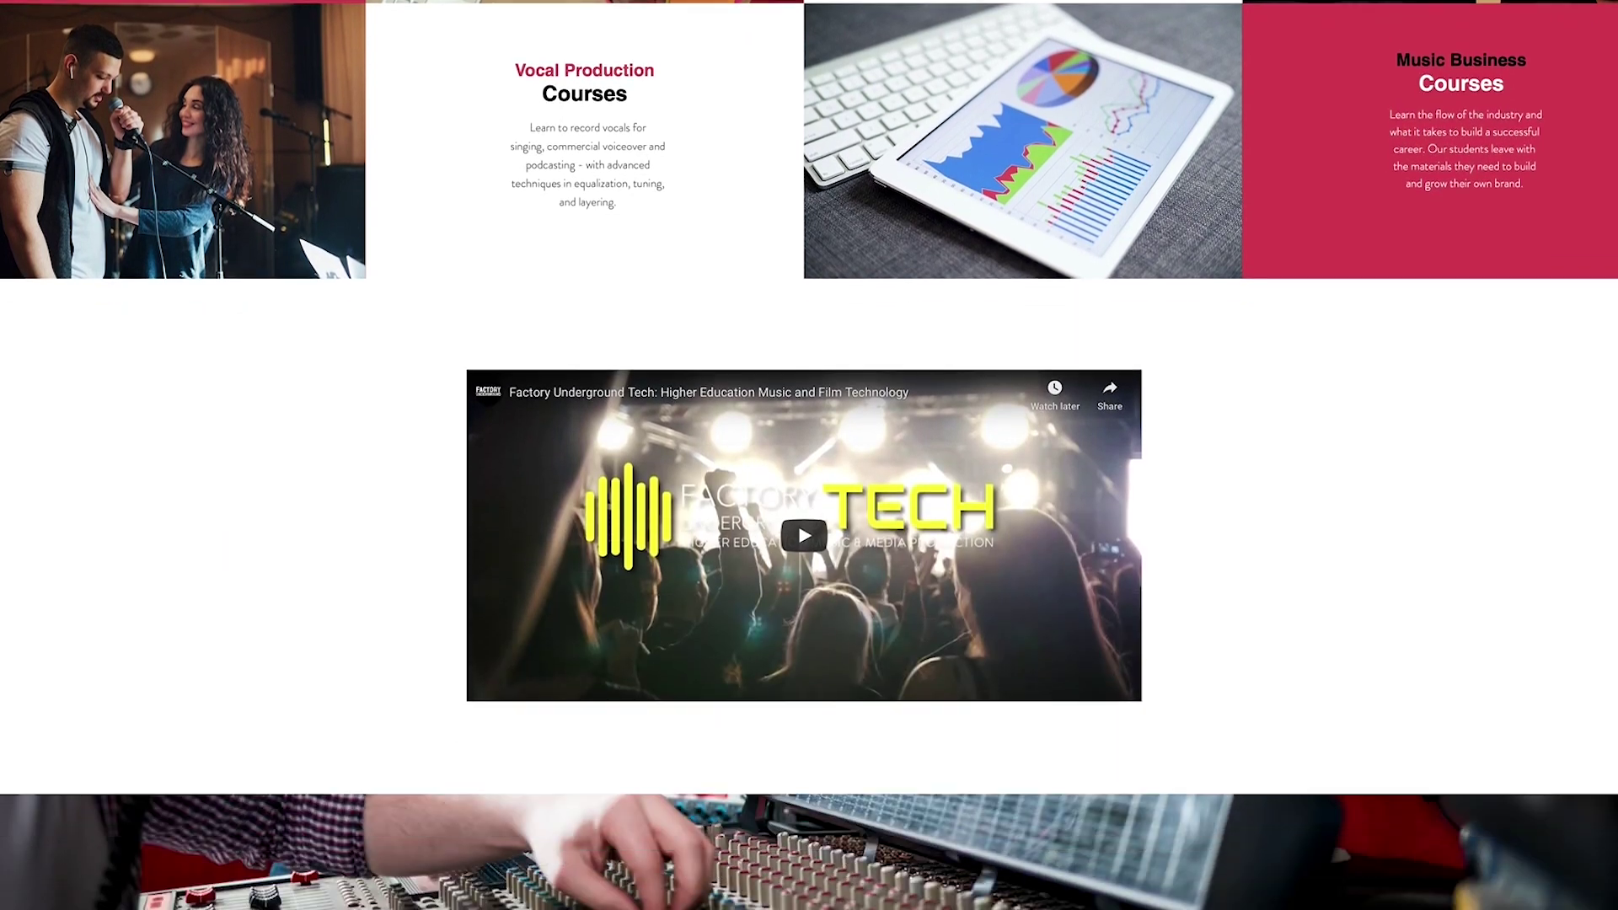